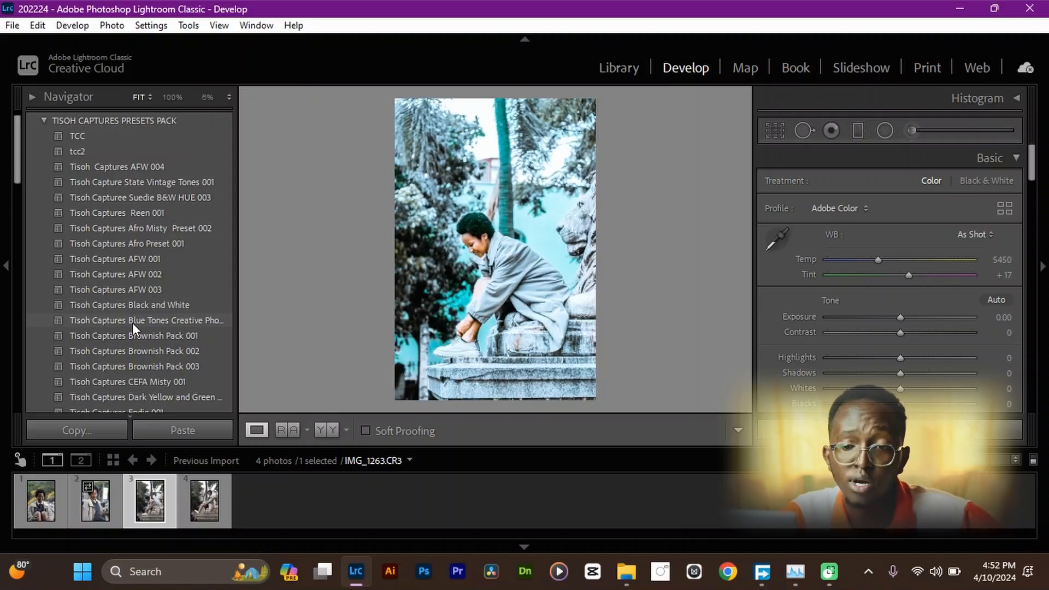
- Preview the presets in the TISOH CAPTURES PRESETS PACK on the photo of the person seated beside the lion statue
{"action": "scroll", "coordinate": [135, 326], "scroll_direction": "down", "scroll_amount": 5}
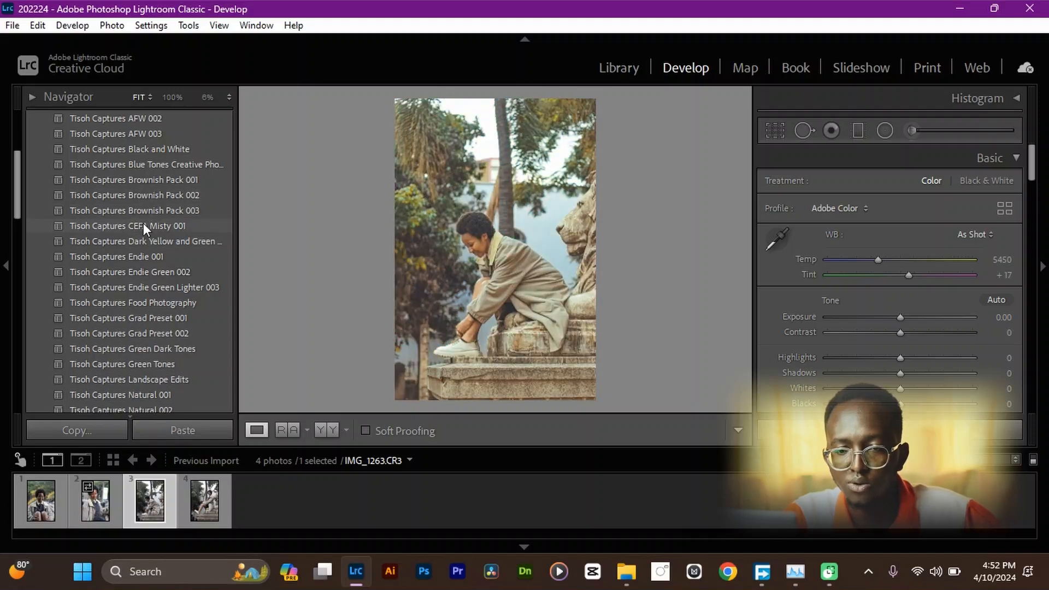
{"action": "scroll", "coordinate": [143, 224], "scroll_direction": "down", "scroll_amount": 2}
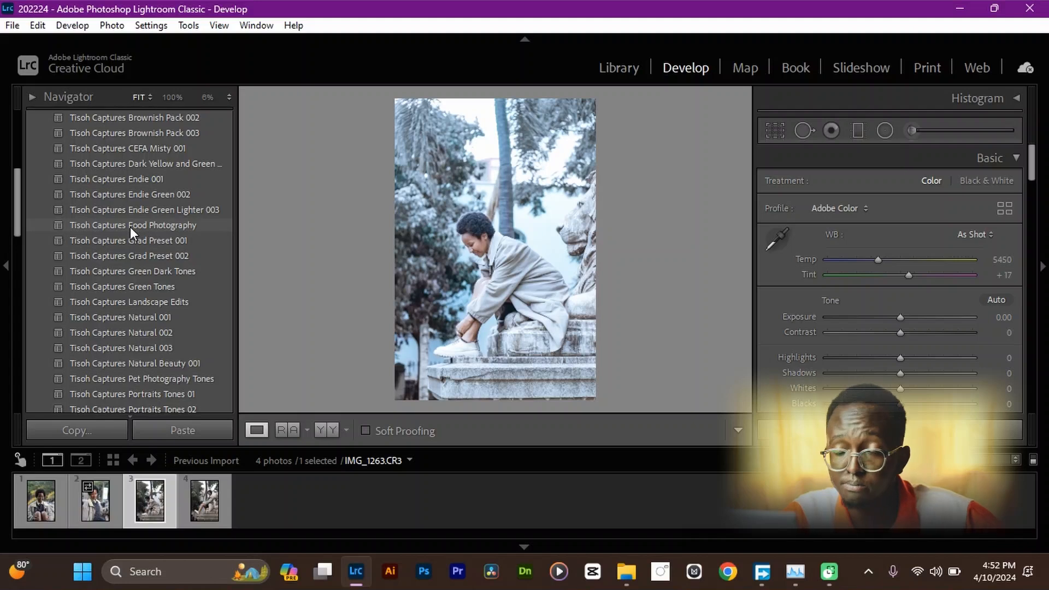
{"action": "scroll", "coordinate": [130, 227], "scroll_direction": "down", "scroll_amount": 2}
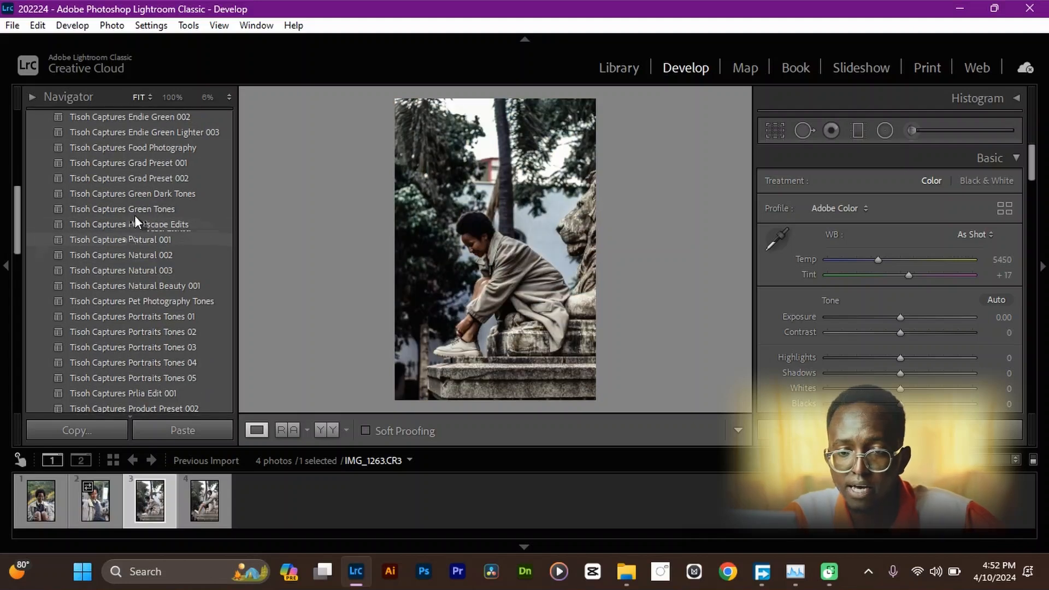
{"action": "scroll", "coordinate": [134, 215], "scroll_direction": "down", "scroll_amount": 2}
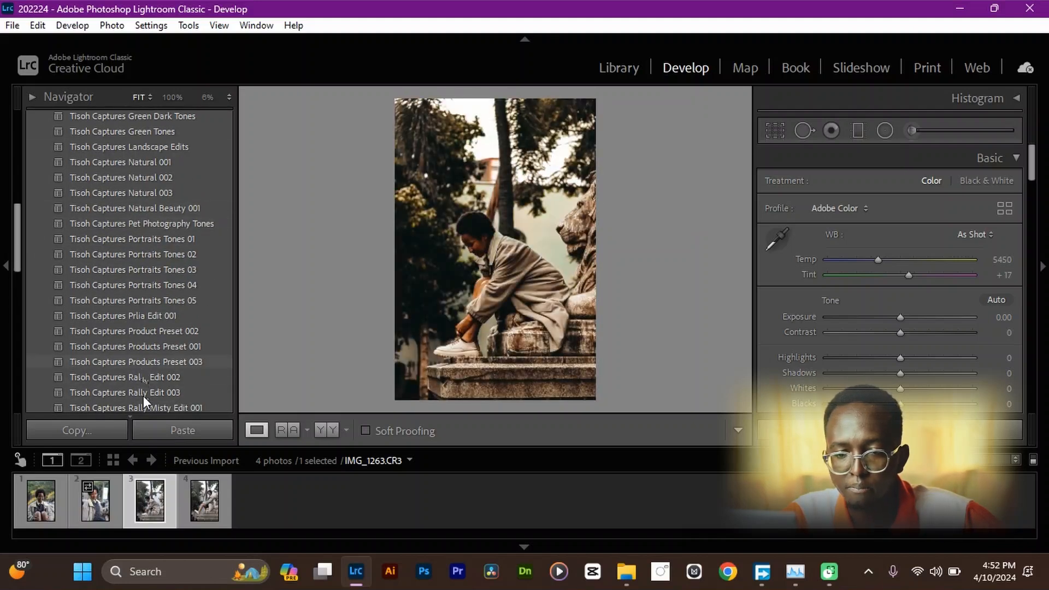
{"action": "scroll", "coordinate": [142, 388], "scroll_direction": "down", "scroll_amount": 2}
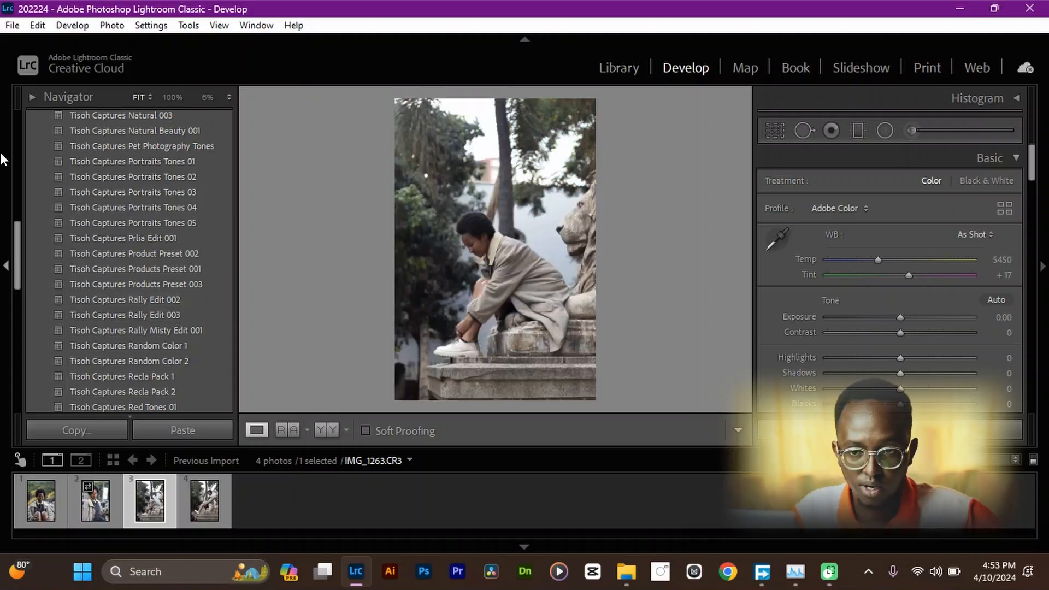
- Collapse the Presets section and hide the side panel containing it to enlarge the photo area
{"action": "scroll", "coordinate": [53, 169], "scroll_direction": "up", "scroll_amount": 10}
{"action": "left_click", "coordinate": [35, 119]}
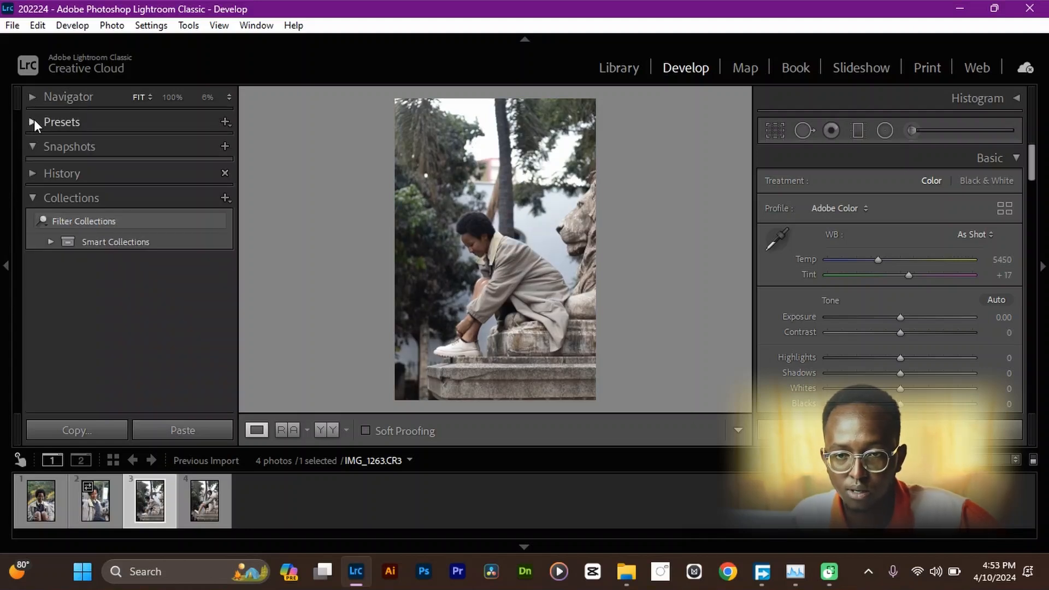
{"action": "left_click", "coordinate": [3, 268]}
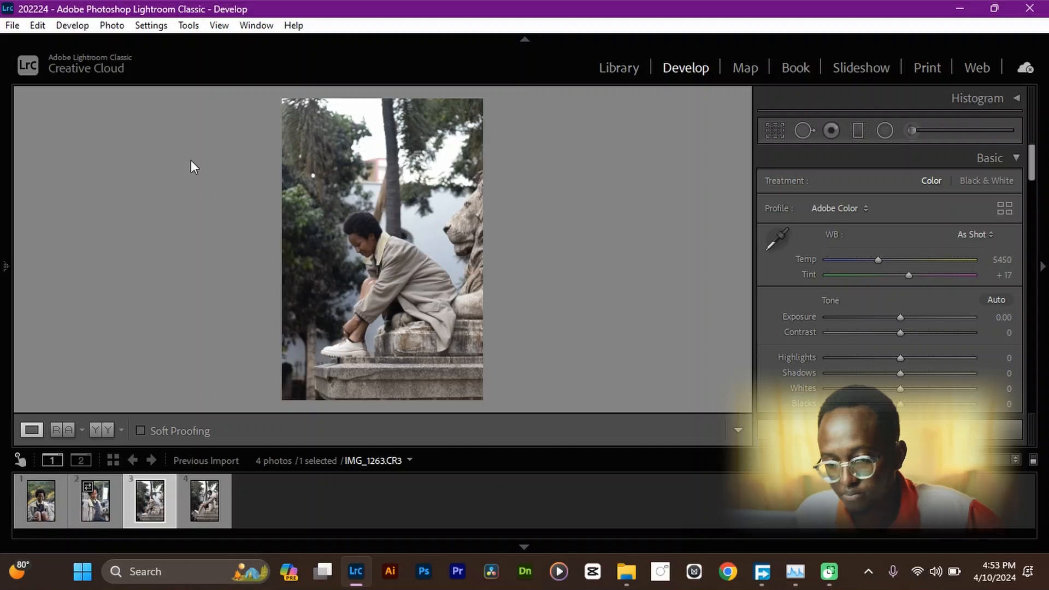
- Look at IMG_1234.CR3 and IMG_1267.CR3, and return to IMG_1263.CR3 for editing
{"action": "left_click", "coordinate": [41, 513]}
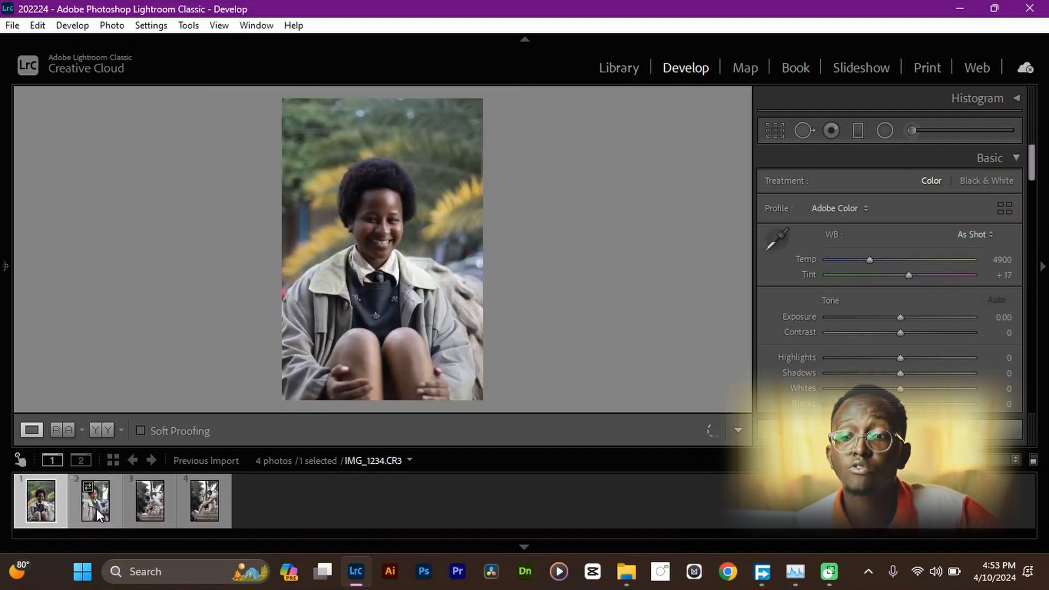
{"action": "left_click", "coordinate": [93, 507]}
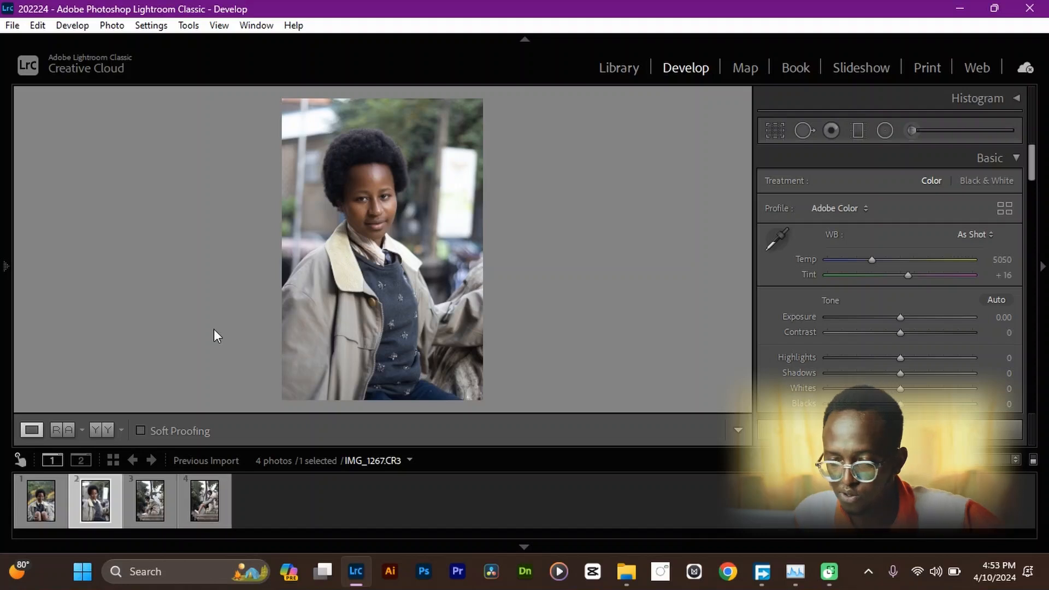
{"action": "left_click", "coordinate": [160, 517]}
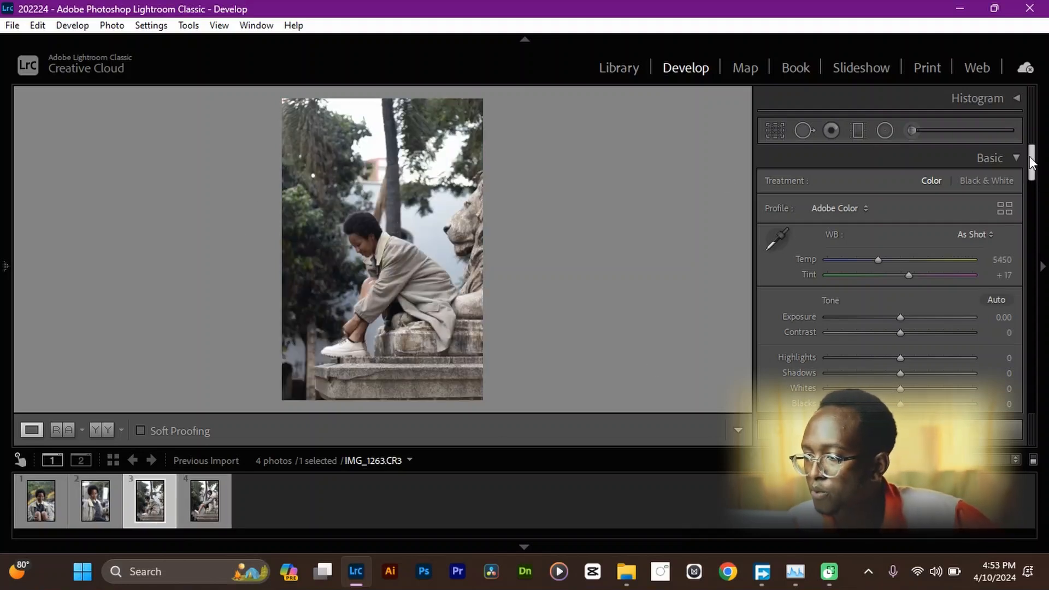
- Show the histogram, try a tonal adjustment at its bright end, and reset the photo's edits
{"action": "left_click_drag", "start_coordinate": [1031, 159], "coordinate": [1031, 164]}
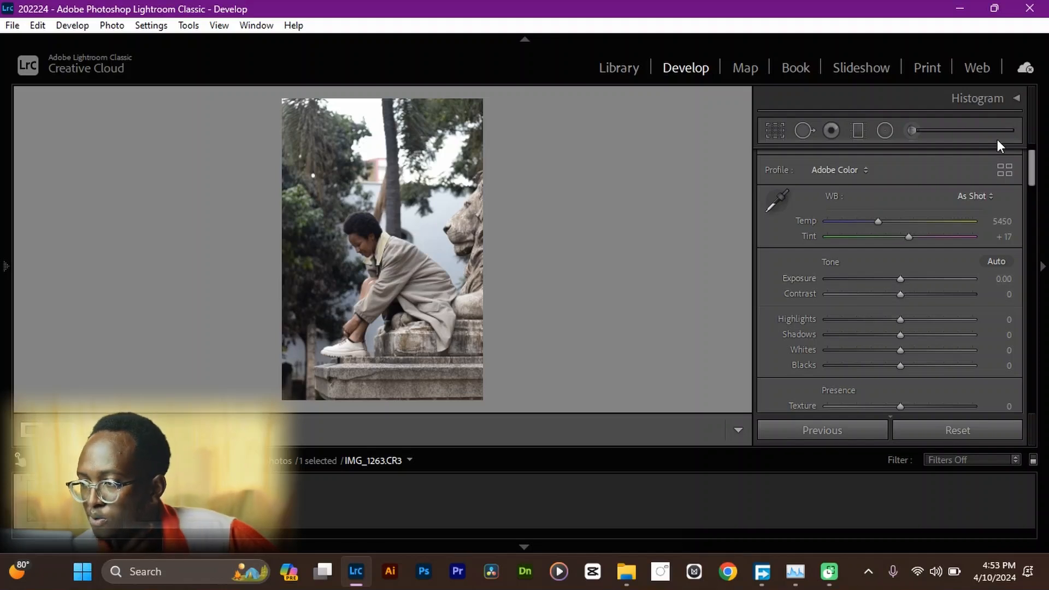
{"action": "left_click", "coordinate": [1009, 96]}
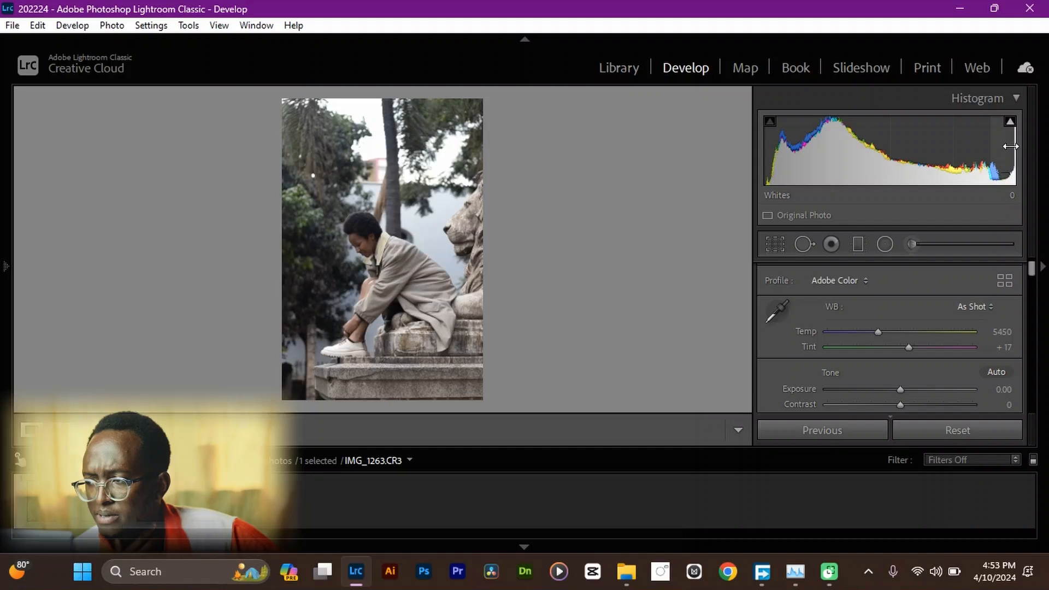
{"action": "left_click_drag", "start_coordinate": [1009, 160], "coordinate": [988, 196]}
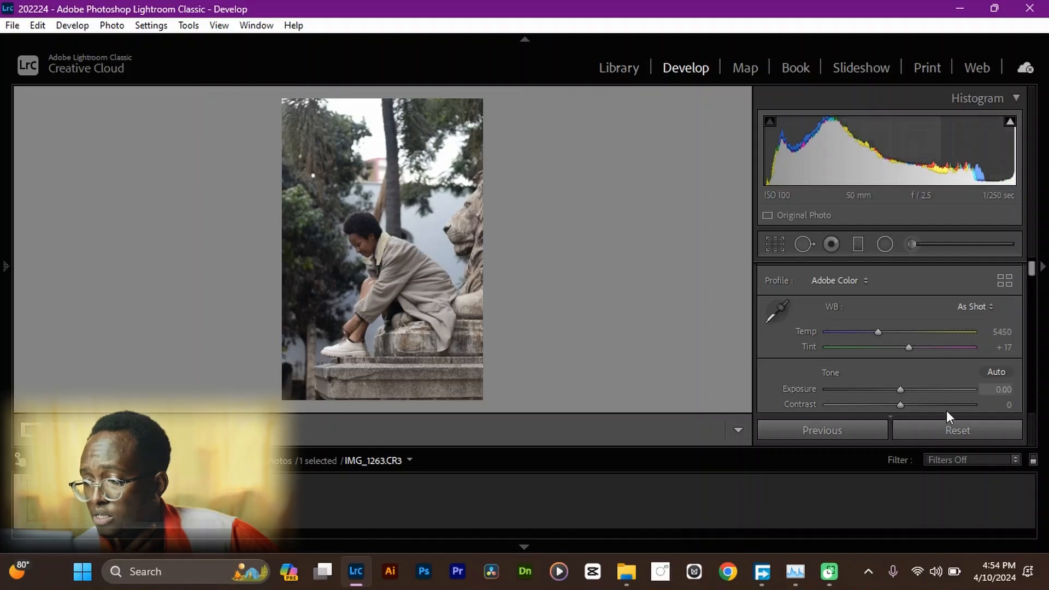
{"action": "left_click", "coordinate": [946, 430]}
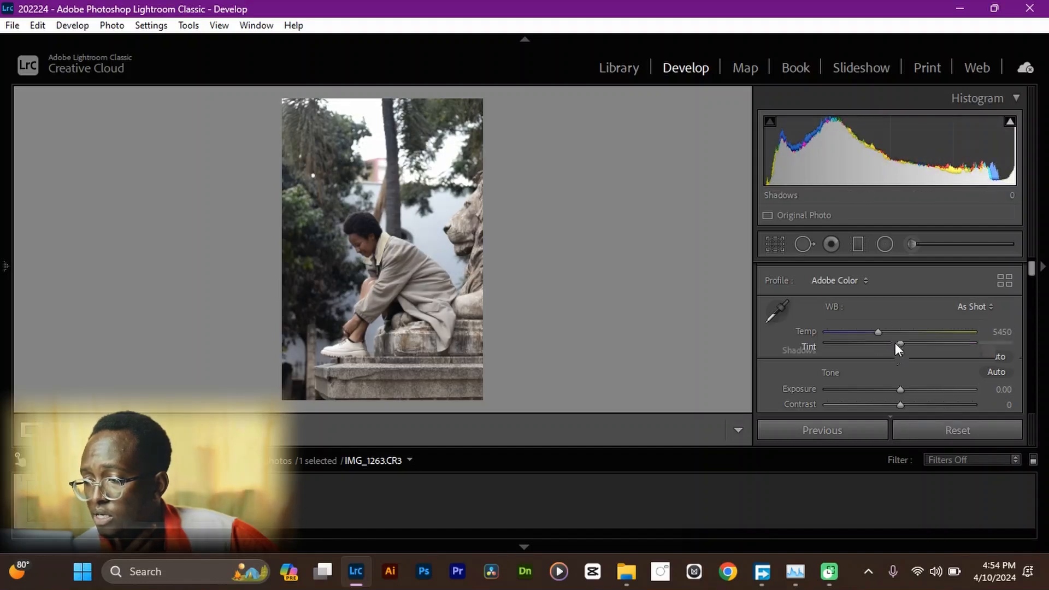
- Set Highlights to -100 and Whites to +17 to recover detail in the photo's bright areas
{"action": "scroll", "coordinate": [891, 361], "scroll_direction": "down", "scroll_amount": 1}
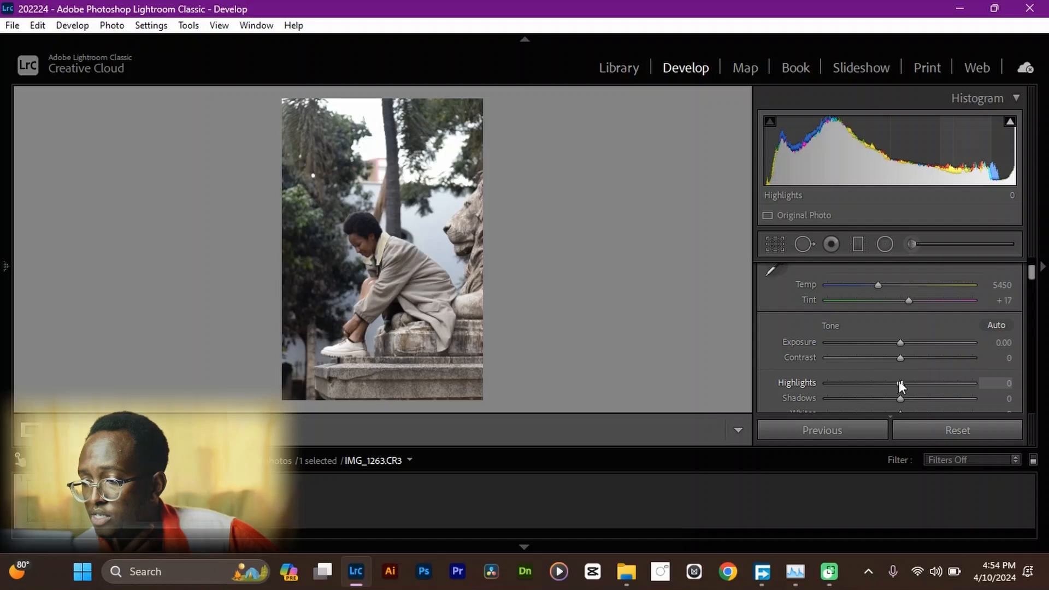
{"action": "left_click_drag", "start_coordinate": [901, 382], "coordinate": [778, 380]}
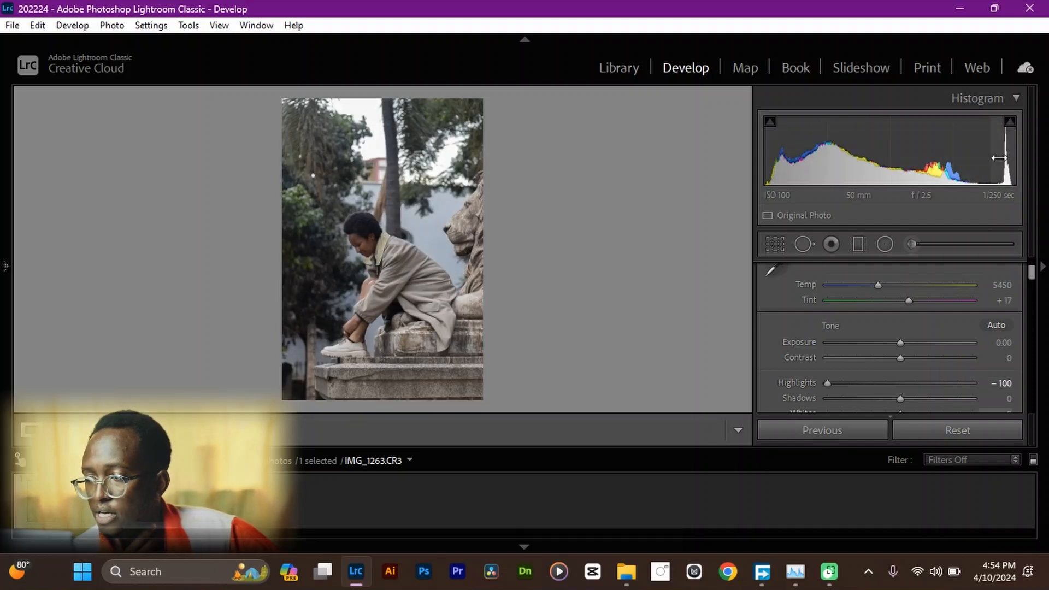
{"action": "left_click_drag", "start_coordinate": [1003, 165], "coordinate": [1005, 165]}
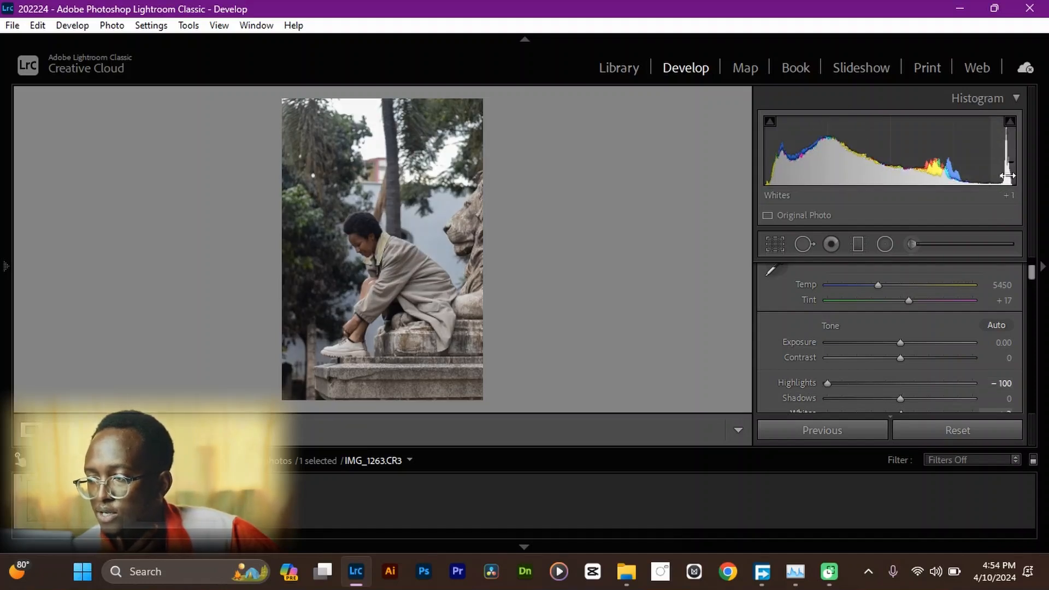
{"action": "scroll", "coordinate": [856, 390], "scroll_direction": "down", "scroll_amount": 1}
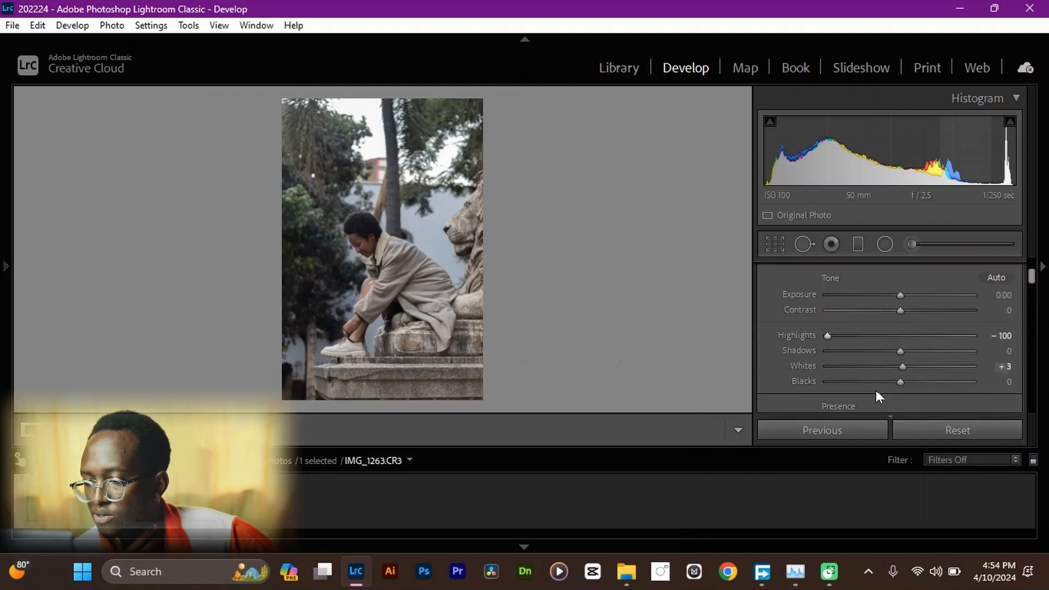
{"action": "mouse_move", "coordinate": [902, 367]}
{"action": "left_mouse_down"}
{"action": "mouse_move", "coordinate": [855, 370]}
{"action": "mouse_move", "coordinate": [915, 366]}
{"action": "left_mouse_up"}
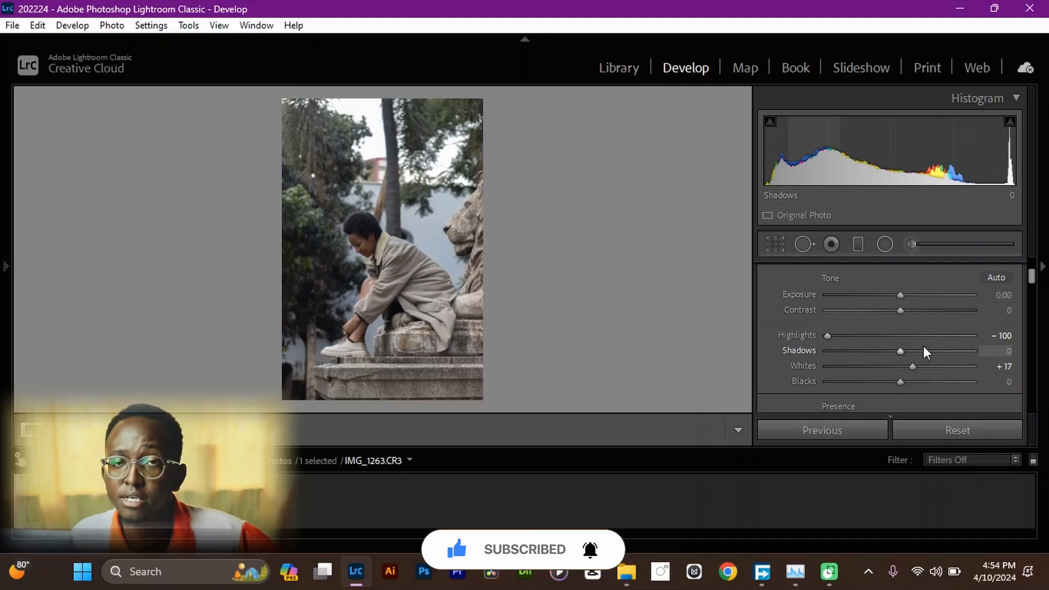
- Raise the photo's Exposure to +0.95 and its Contrast to +21
{"action": "scroll", "coordinate": [913, 349], "scroll_direction": "up", "scroll_amount": 3}
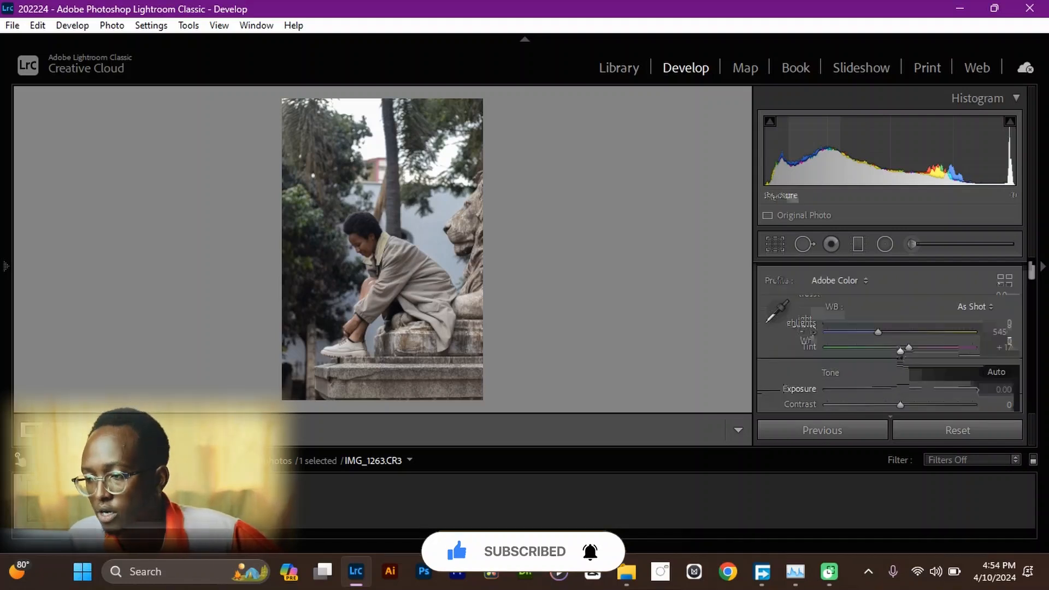
{"action": "scroll", "coordinate": [902, 358], "scroll_direction": "down", "scroll_amount": 1}
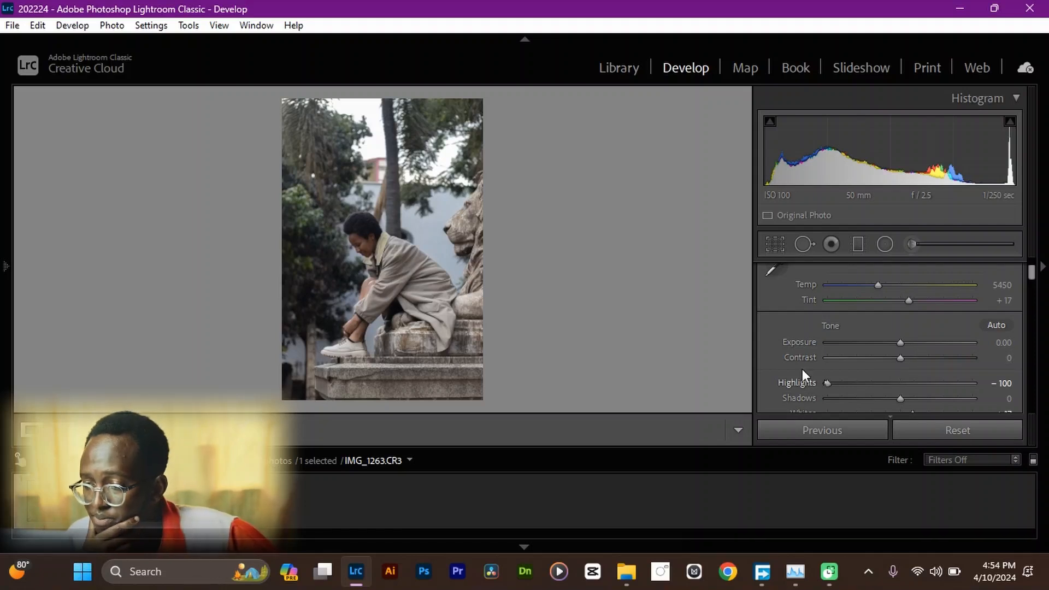
{"action": "left_click_drag", "start_coordinate": [900, 342], "coordinate": [916, 382]}
- Set Shadows to +29, Whites to +18 and Blacks to -15 in the tone settings
{"action": "scroll", "coordinate": [916, 384], "scroll_direction": "down", "scroll_amount": 1}
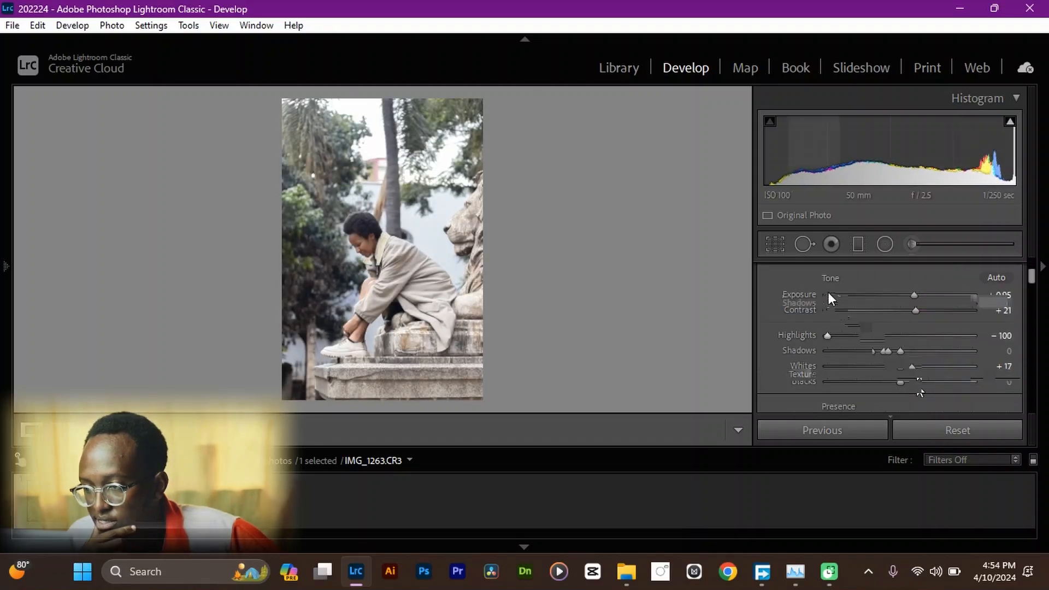
{"action": "scroll", "coordinate": [829, 291], "scroll_direction": "down", "scroll_amount": 1}
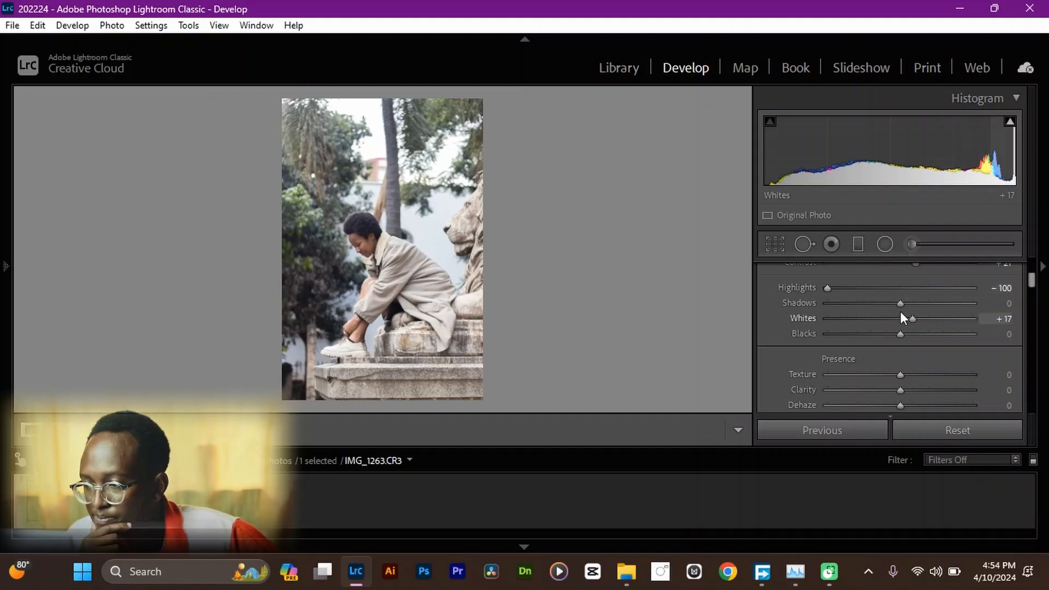
{"action": "left_click_drag", "start_coordinate": [896, 303], "coordinate": [889, 335]}
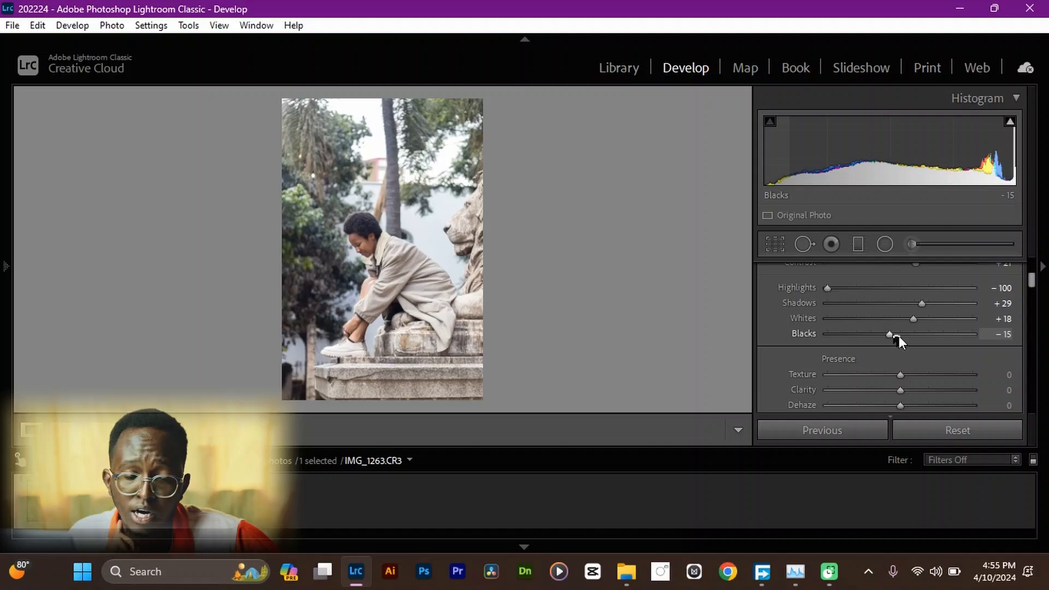
- Set Texture to +40 and Clarity to +8 in the photo's presence settings
{"action": "mouse_move", "coordinate": [901, 374]}
{"action": "left_mouse_down"}
{"action": "mouse_move", "coordinate": [910, 372]}
{"action": "mouse_move", "coordinate": [901, 374]}
{"action": "left_mouse_up"}
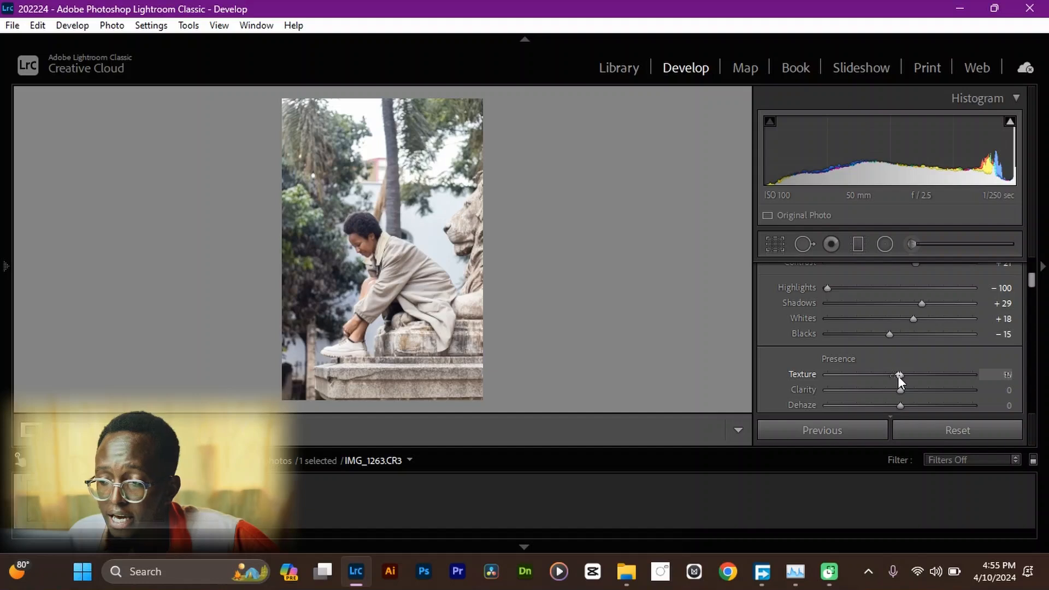
{"action": "scroll", "coordinate": [992, 357], "scroll_direction": "down", "scroll_amount": 2}
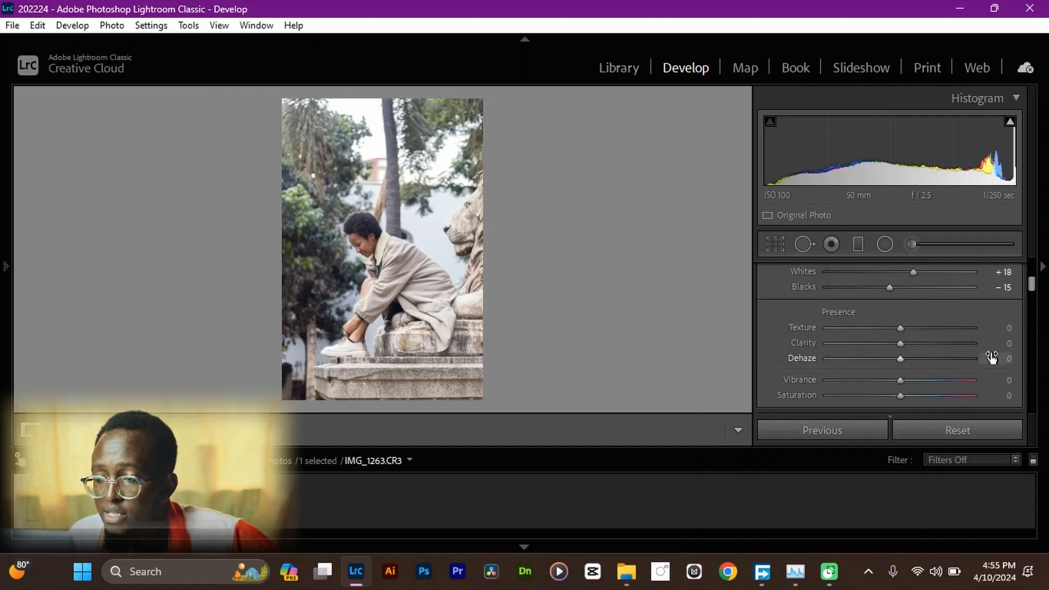
{"action": "scroll", "coordinate": [990, 357], "scroll_direction": "down", "scroll_amount": 2}
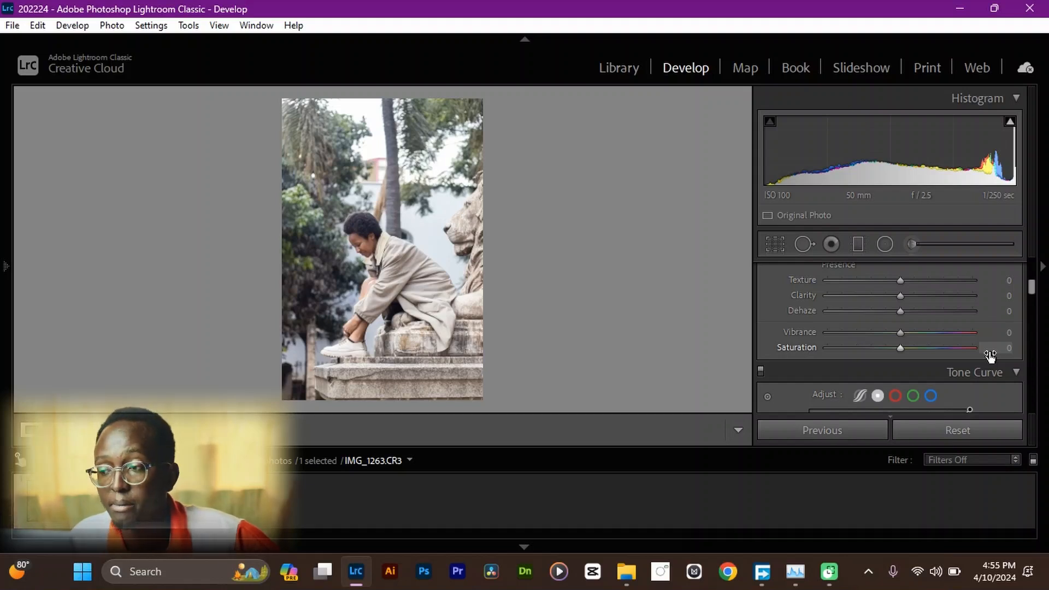
{"action": "mouse_move", "coordinate": [900, 280]}
{"action": "left_mouse_down"}
{"action": "mouse_move", "coordinate": [929, 279]}
{"action": "mouse_move", "coordinate": [905, 295]}
{"action": "left_mouse_up"}
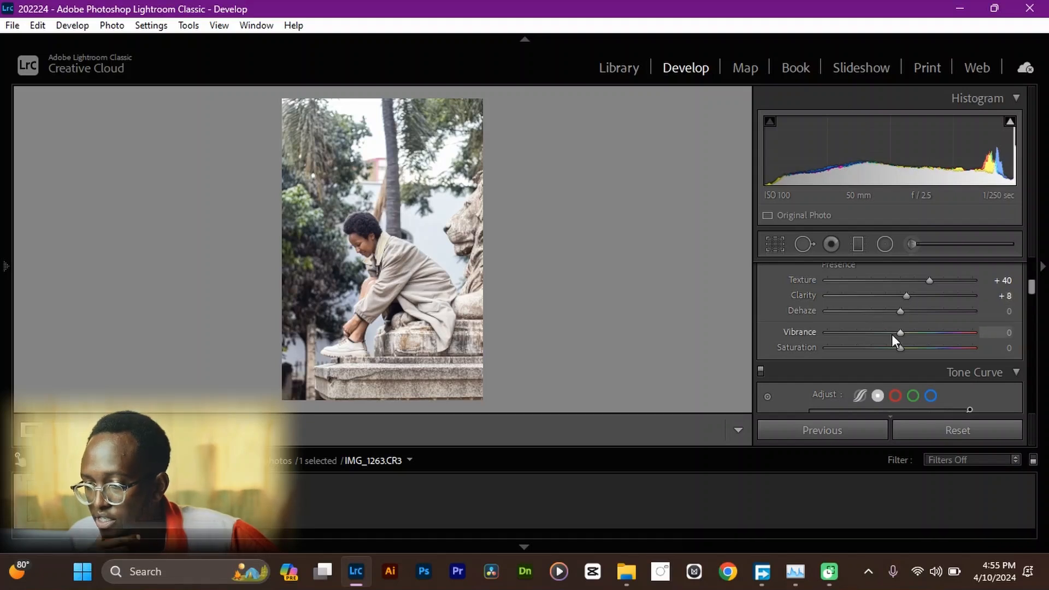
- Adjust the photo's Vibrance and Saturation
{"action": "scroll", "coordinate": [892, 334], "scroll_direction": "down", "scroll_amount": 1}
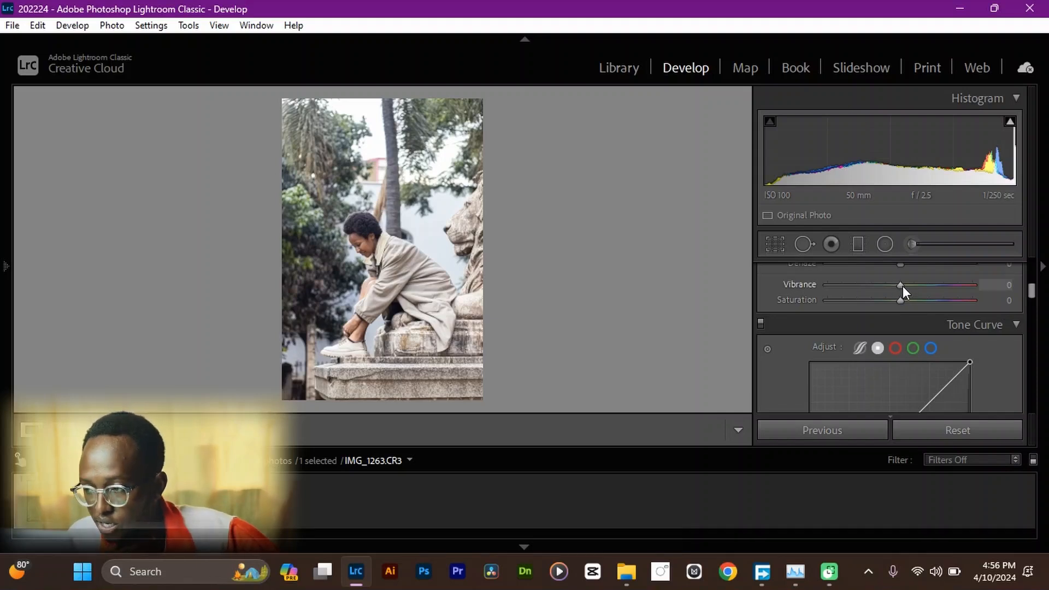
{"action": "mouse_move", "coordinate": [903, 287]}
{"action": "left_mouse_down"}
{"action": "mouse_move", "coordinate": [935, 287]}
{"action": "mouse_move", "coordinate": [903, 300]}
{"action": "left_mouse_up"}
{"action": "scroll", "coordinate": [883, 323], "scroll_direction": "down", "scroll_amount": 1}
- Collapse the Basic and Histogram sections and hide the filmstrip to make room for the Tone Curve
{"action": "scroll", "coordinate": [929, 328], "scroll_direction": "up", "scroll_amount": 6}
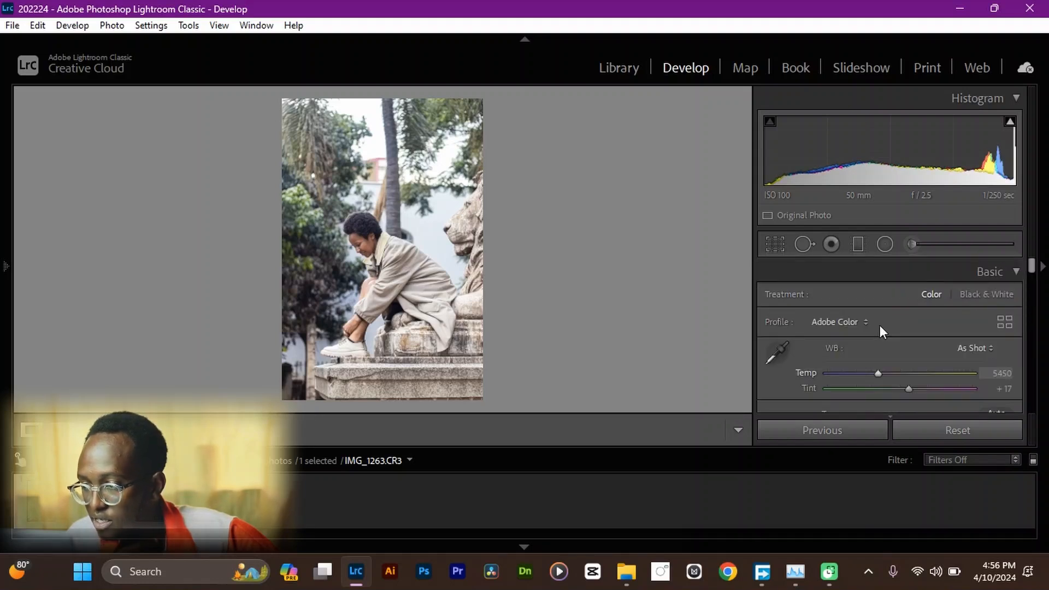
{"action": "left_click", "coordinate": [1015, 273]}
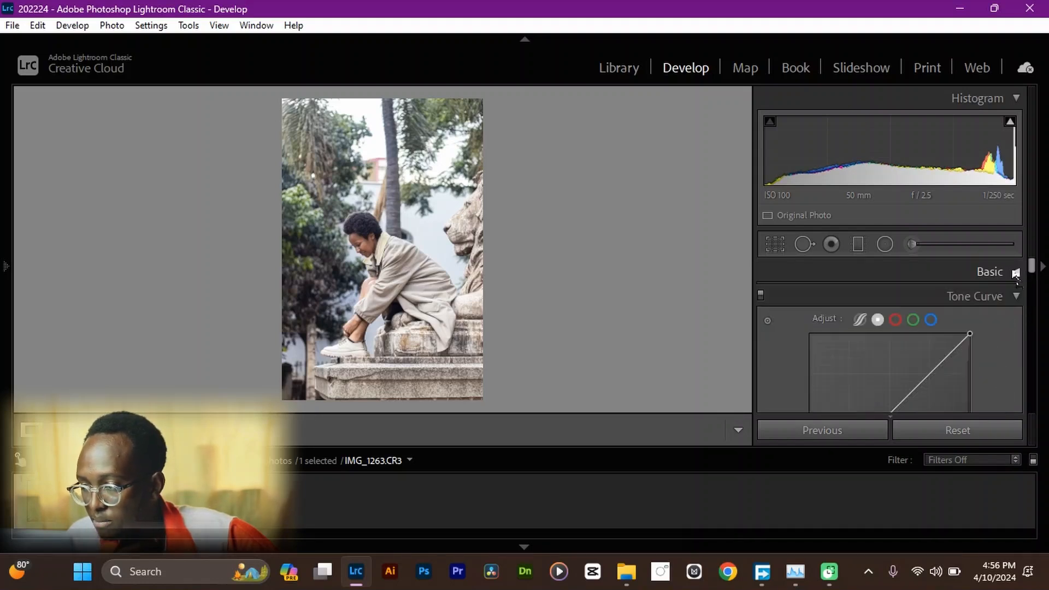
{"action": "left_click", "coordinate": [1015, 98]}
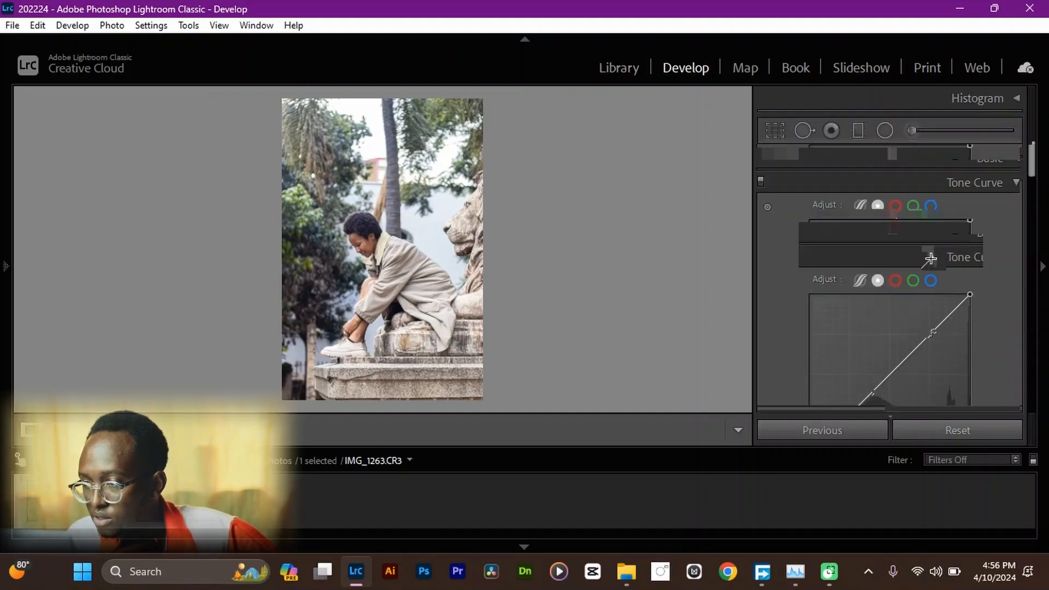
{"action": "left_click", "coordinate": [522, 547]}
- Switch the workspace's screen mode to Full Screen
{"action": "left_click", "coordinate": [266, 25]}
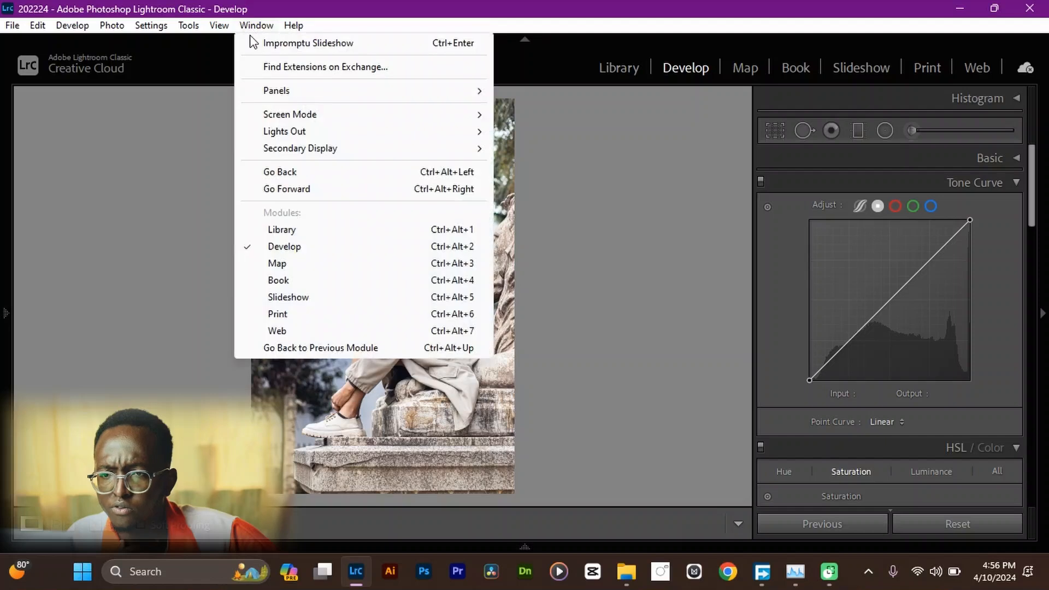
{"action": "mouse_move", "coordinate": [390, 119]}
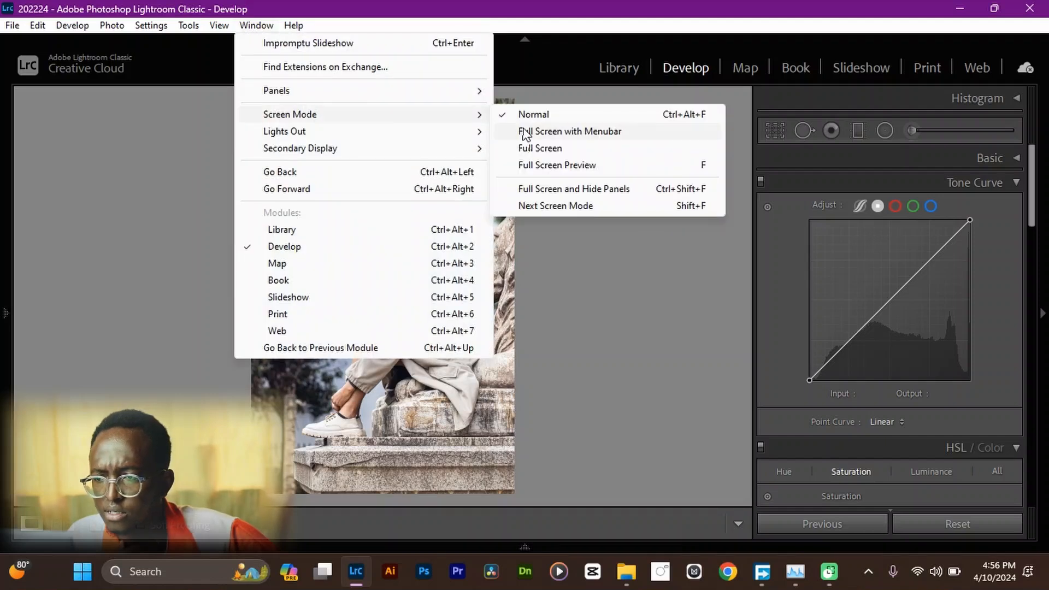
{"action": "left_click", "coordinate": [522, 149]}
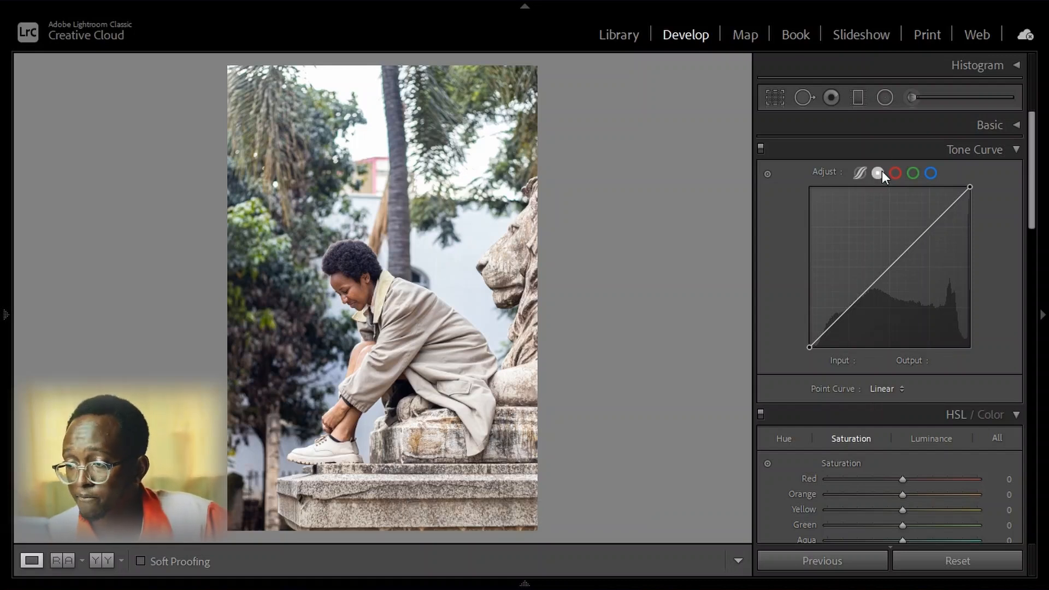
- Add highlight, midtone and shadow points to the RGB point curve at about input 194, the centre and input 66
{"action": "left_click", "coordinate": [931, 226]}
{"action": "left_click", "coordinate": [890, 267]}
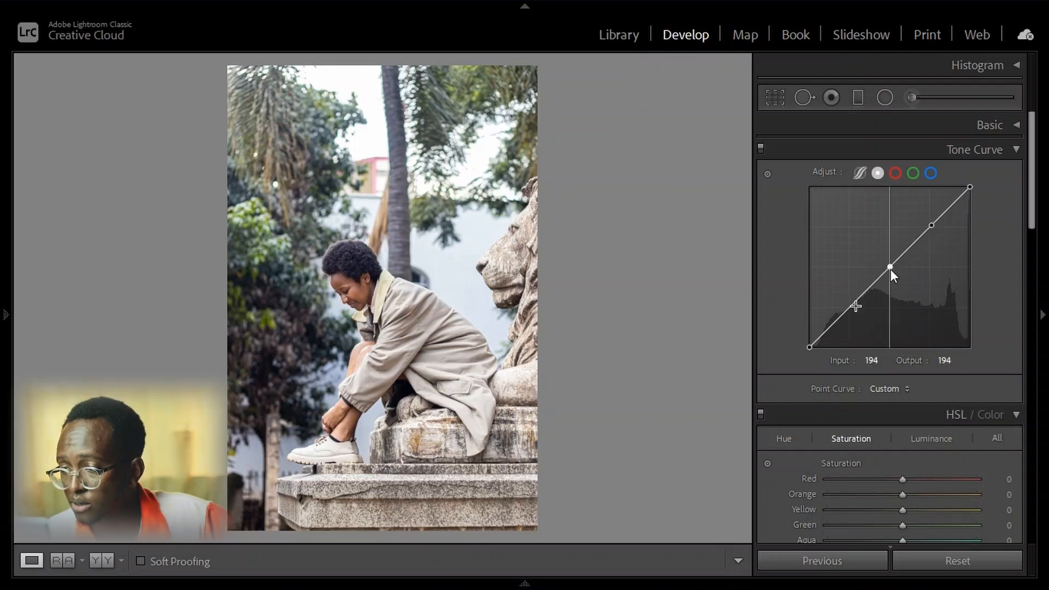
{"action": "left_click", "coordinate": [850, 306]}
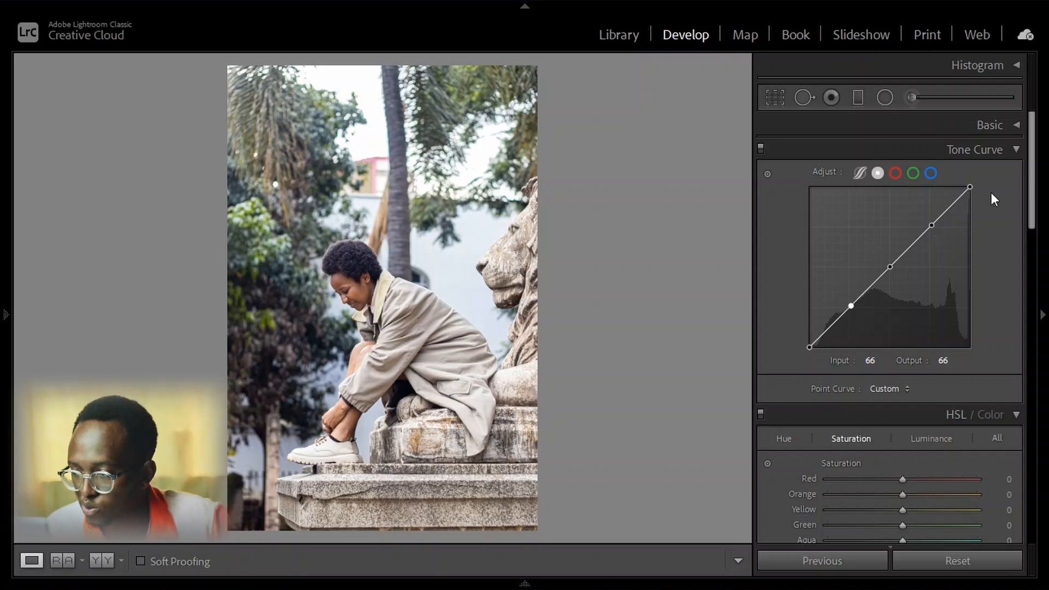
- Shape a faded S-curve: raise the highlights slightly, lower the shadow point to 65/56, anchor a point at 37/30 and lift the black point to output 23
{"action": "left_click_drag", "start_coordinate": [931, 225], "coordinate": [933, 223]}
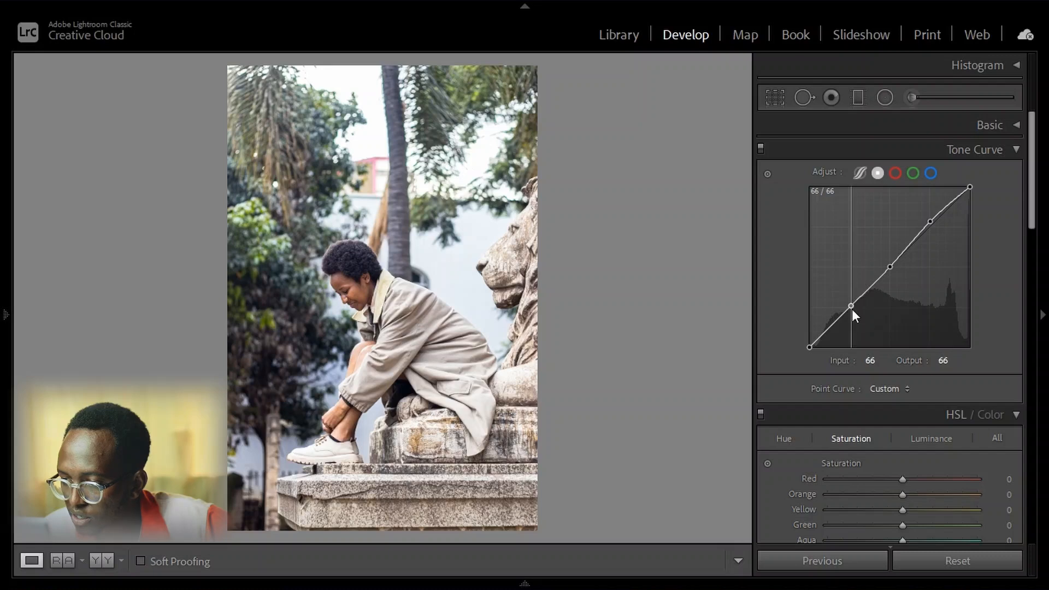
{"action": "left_click_drag", "start_coordinate": [852, 310], "coordinate": [850, 312]}
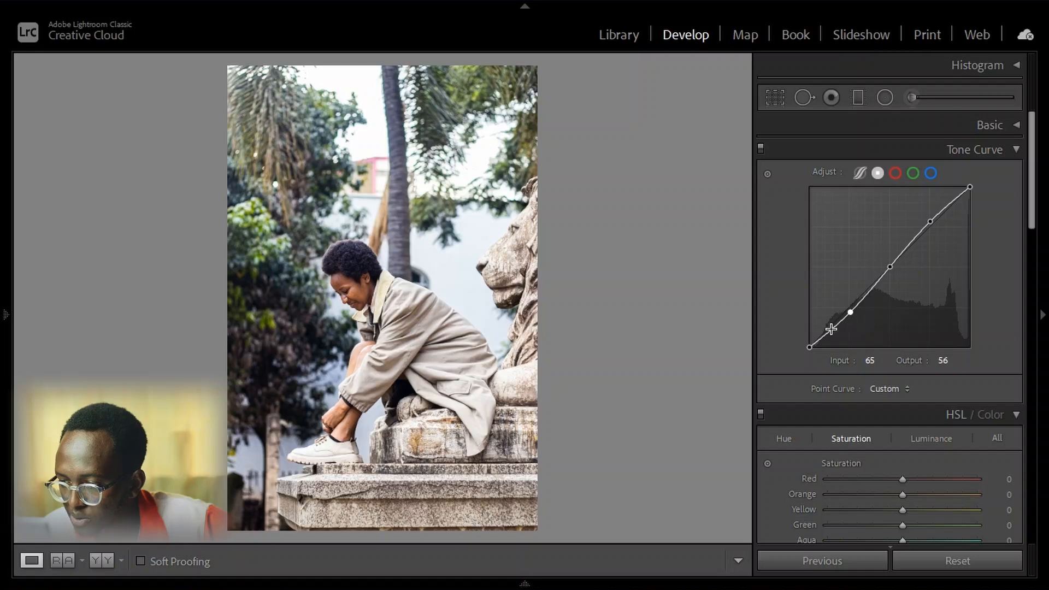
{"action": "left_click", "coordinate": [831, 330]}
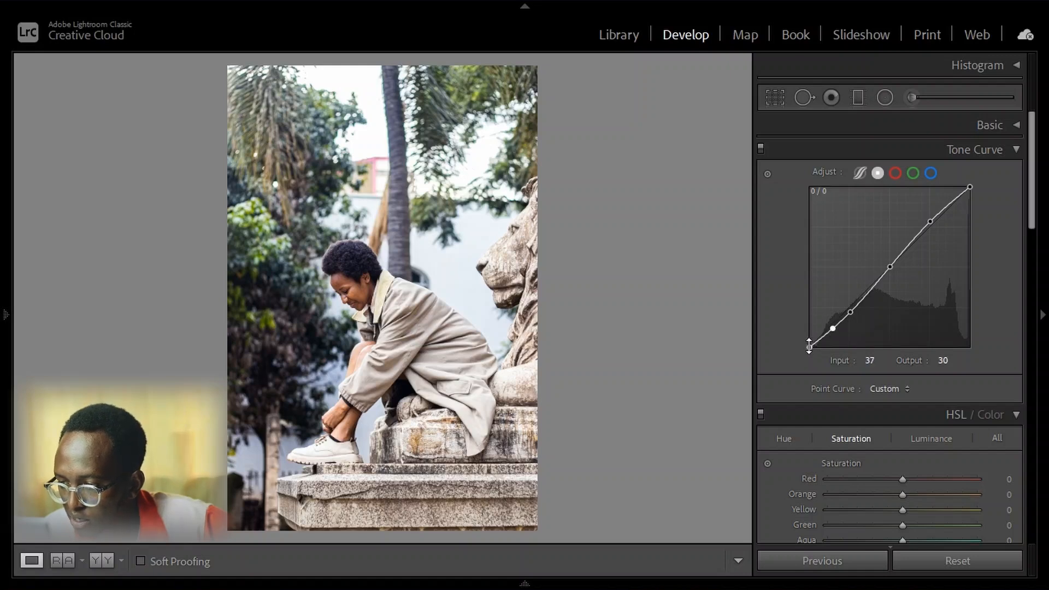
{"action": "left_click_drag", "start_coordinate": [809, 347], "coordinate": [809, 333]}
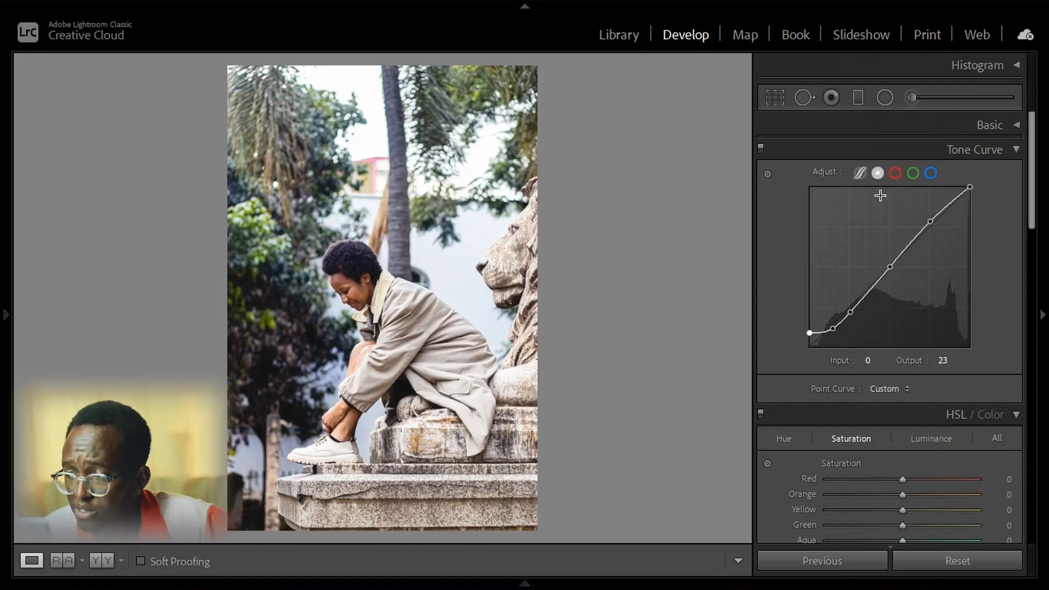
{"action": "left_click", "coordinate": [895, 173]}
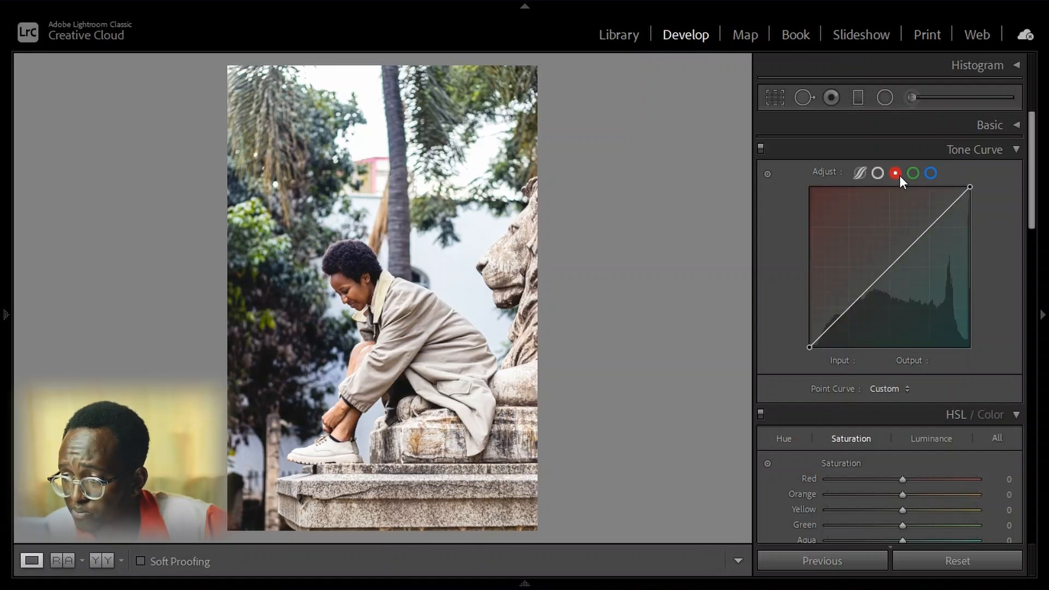
{"action": "left_click", "coordinate": [932, 228]}
{"action": "left_click", "coordinate": [890, 268]}
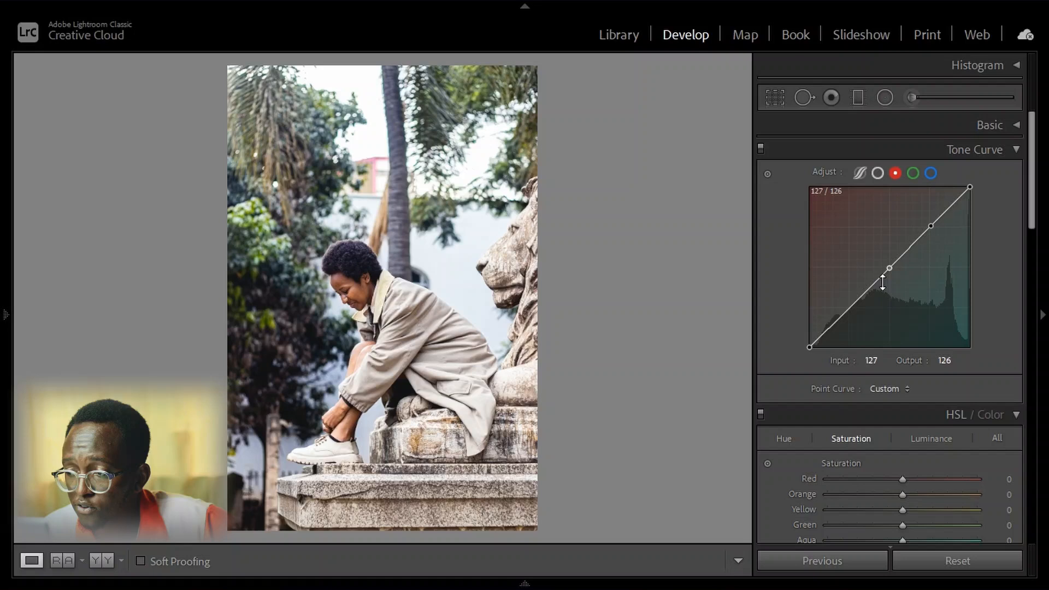
{"action": "left_click", "coordinate": [850, 308]}
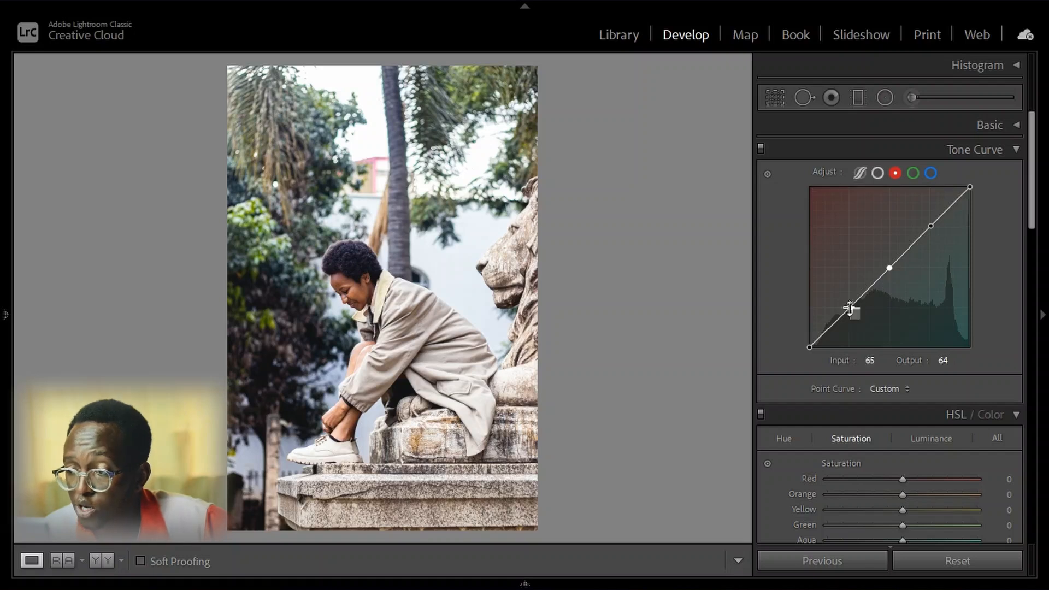
{"action": "double_click", "coordinate": [932, 229]}
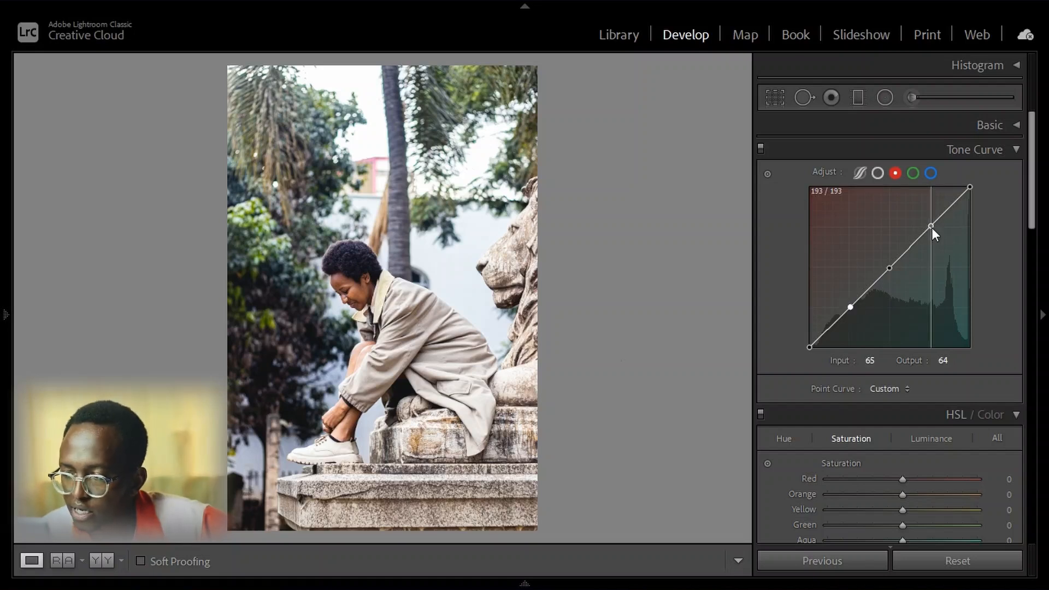
{"action": "double_click", "coordinate": [891, 271]}
{"action": "double_click", "coordinate": [850, 307]}
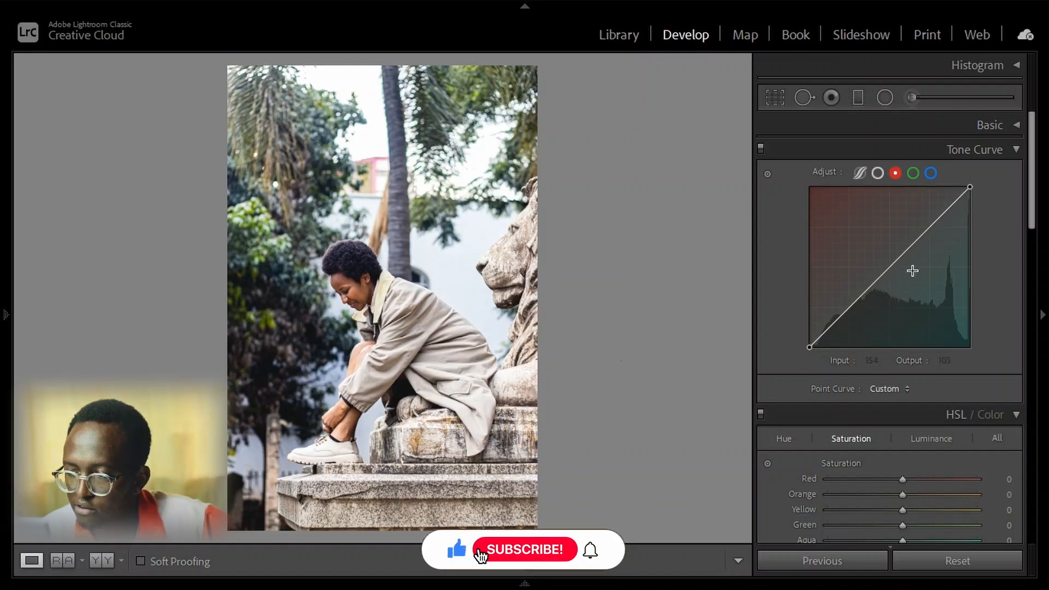
- Shape the red channel curve with three points: midtones slightly raised, highlights lowered and shadows at input 69, output 60; check the face up close
{"action": "left_click", "coordinate": [929, 227]}
{"action": "left_click", "coordinate": [889, 264]}
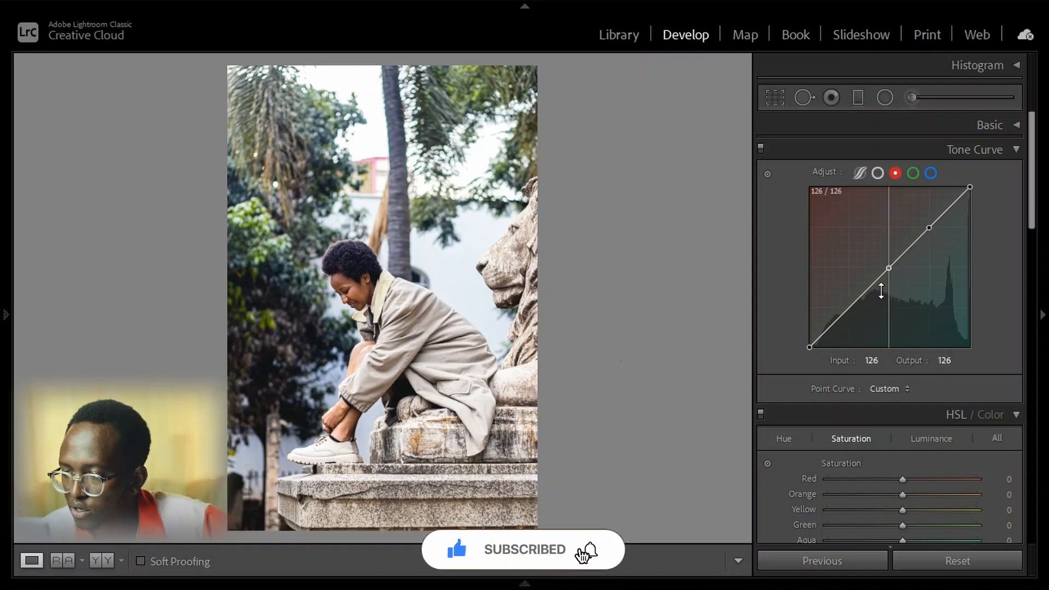
{"action": "left_click", "coordinate": [853, 306]}
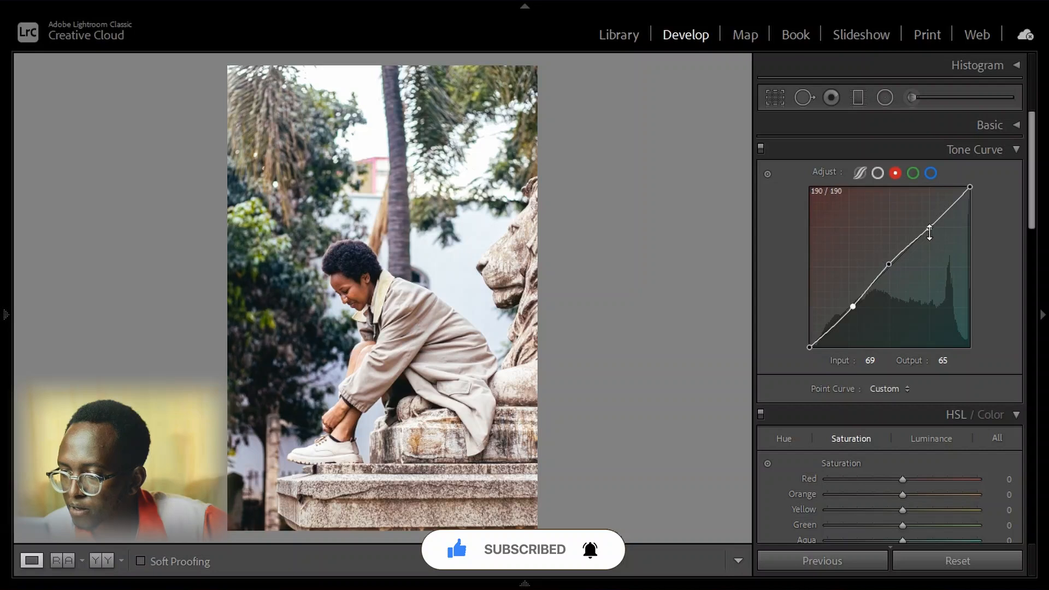
{"action": "mouse_move", "coordinate": [927, 231]}
{"action": "left_mouse_down"}
{"action": "mouse_move", "coordinate": [918, 221]}
{"action": "mouse_move", "coordinate": [932, 232]}
{"action": "left_mouse_up"}
{"action": "mouse_move", "coordinate": [854, 307]}
{"action": "left_mouse_down"}
{"action": "mouse_move", "coordinate": [846, 301]}
{"action": "mouse_move", "coordinate": [852, 310]}
{"action": "left_mouse_up"}
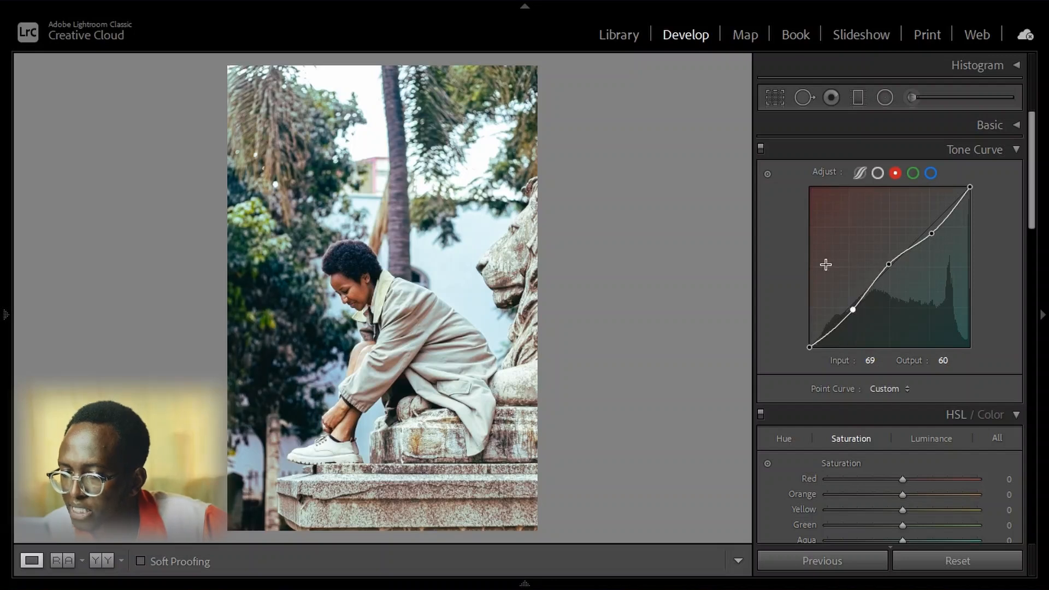
{"action": "left_click", "coordinate": [338, 296]}
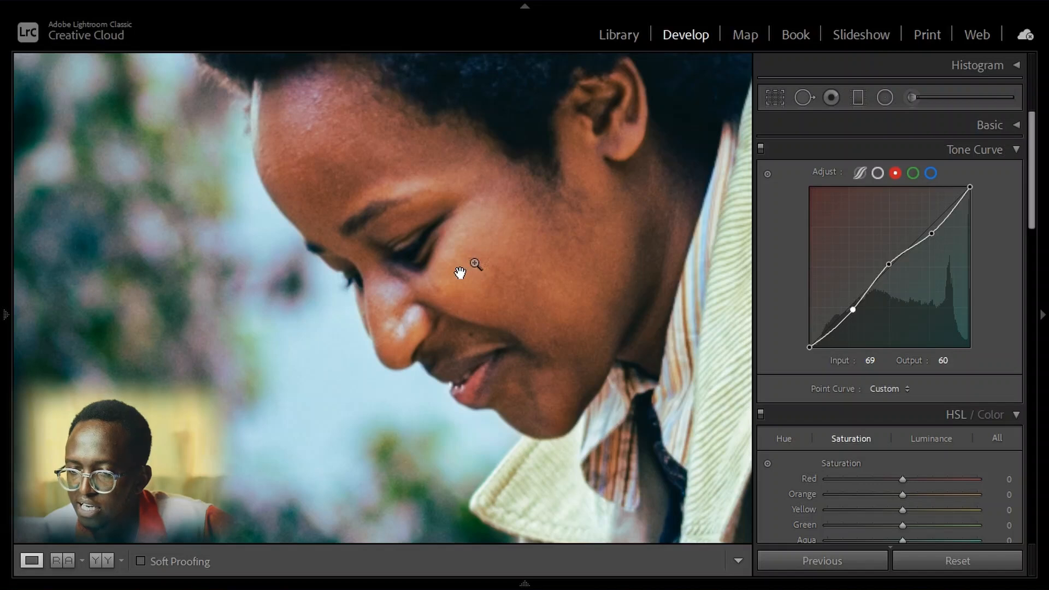
{"action": "left_click", "coordinate": [474, 266]}
{"action": "left_click", "coordinate": [913, 173]}
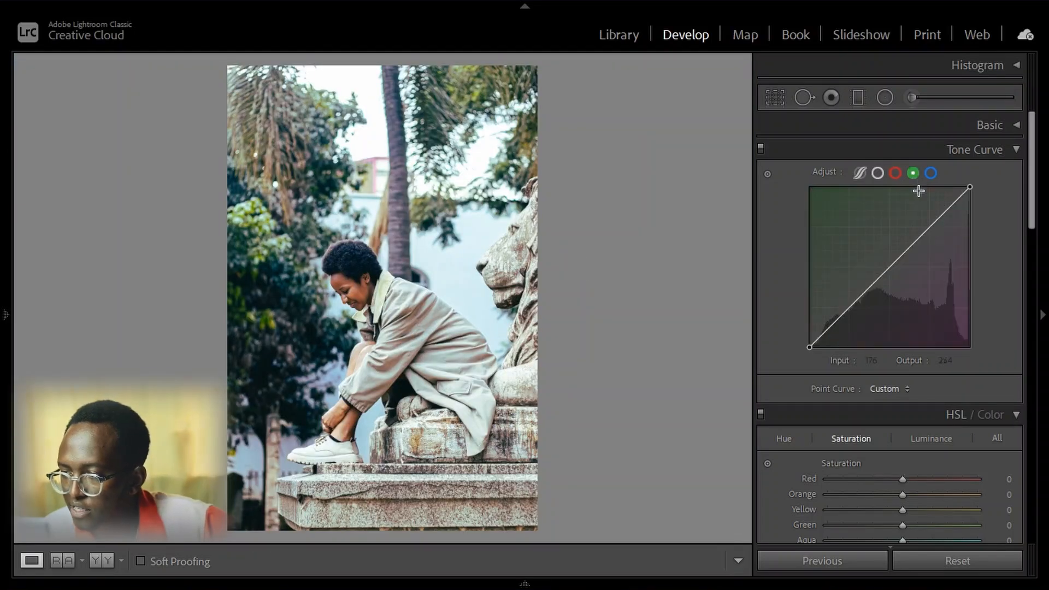
{"action": "left_click", "coordinate": [929, 226]}
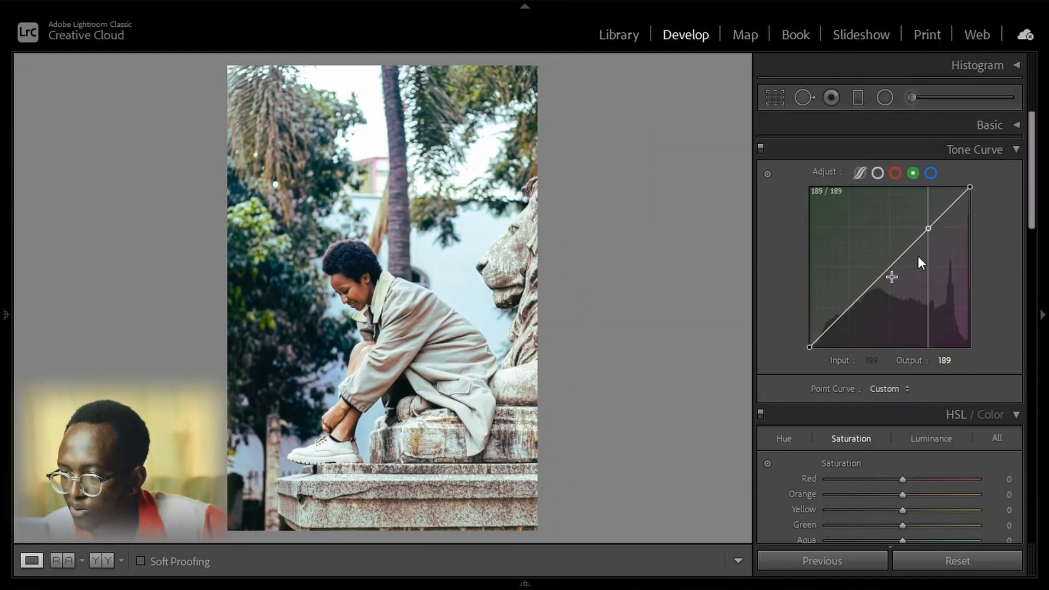
{"action": "left_click", "coordinate": [891, 270]}
{"action": "left_click", "coordinate": [849, 307]}
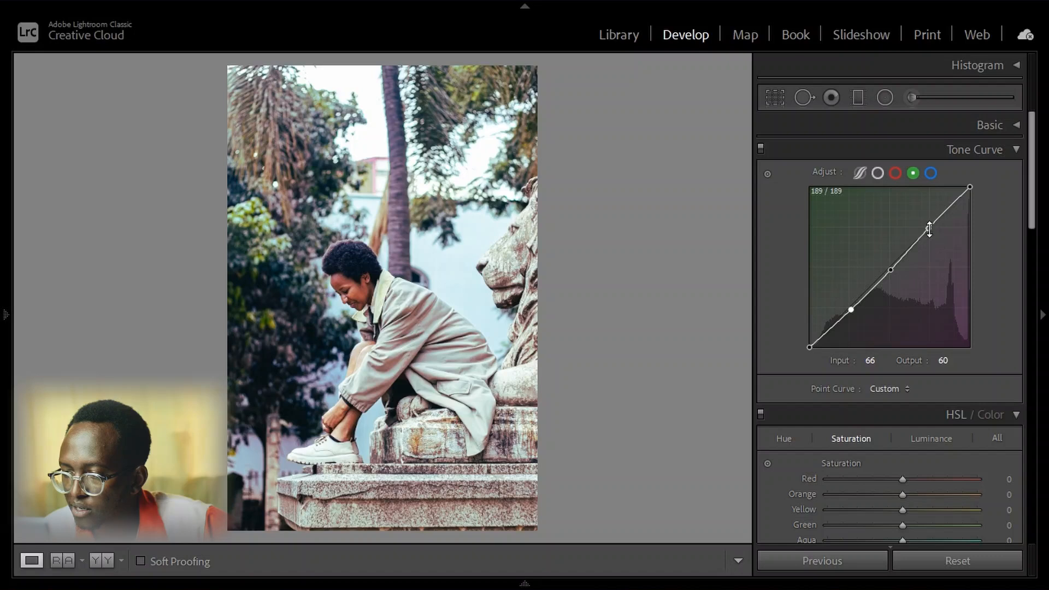
{"action": "mouse_move", "coordinate": [928, 228]}
{"action": "left_mouse_down"}
{"action": "mouse_move", "coordinate": [921, 222]}
{"action": "mouse_move", "coordinate": [932, 238]}
{"action": "mouse_move", "coordinate": [922, 236]}
{"action": "left_mouse_up"}
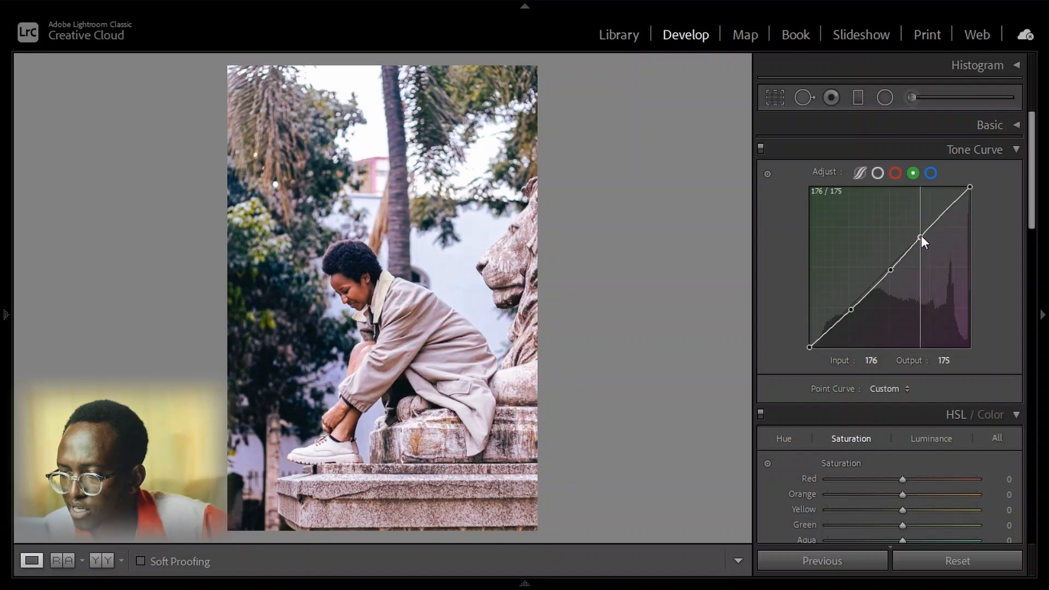
{"action": "left_click_drag", "start_coordinate": [853, 305], "coordinate": [844, 307]}
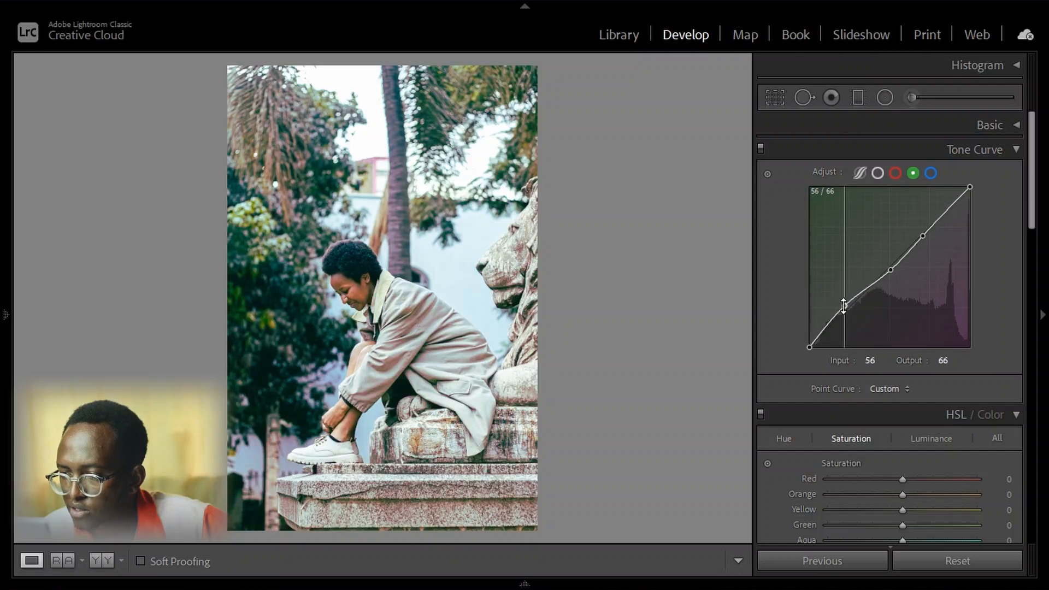
{"action": "right_click", "coordinate": [845, 306]}
{"action": "left_click", "coordinate": [885, 298]}
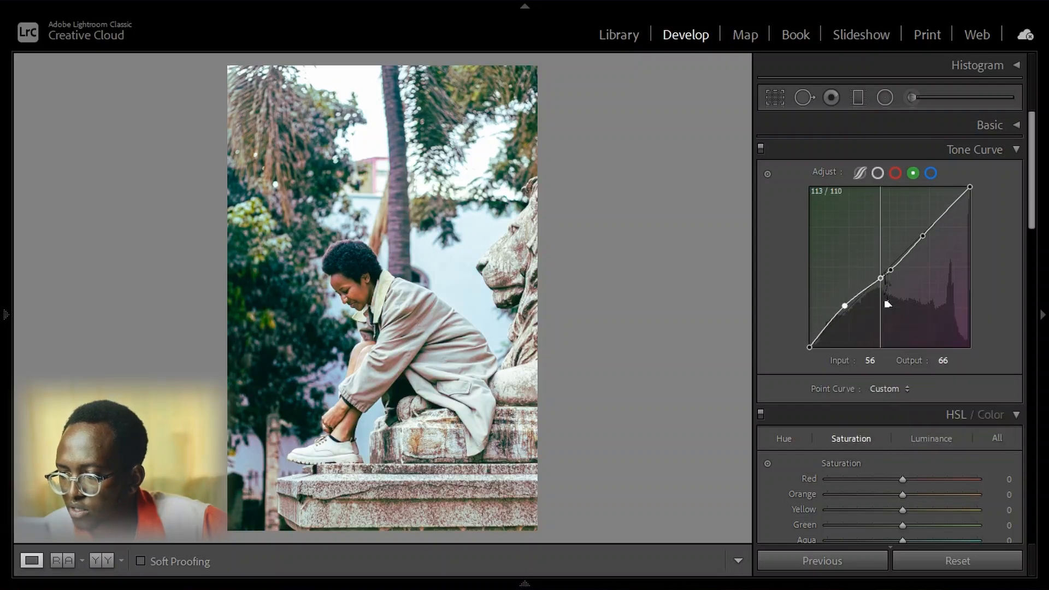
{"action": "left_click_drag", "start_coordinate": [890, 270], "coordinate": [880, 278]}
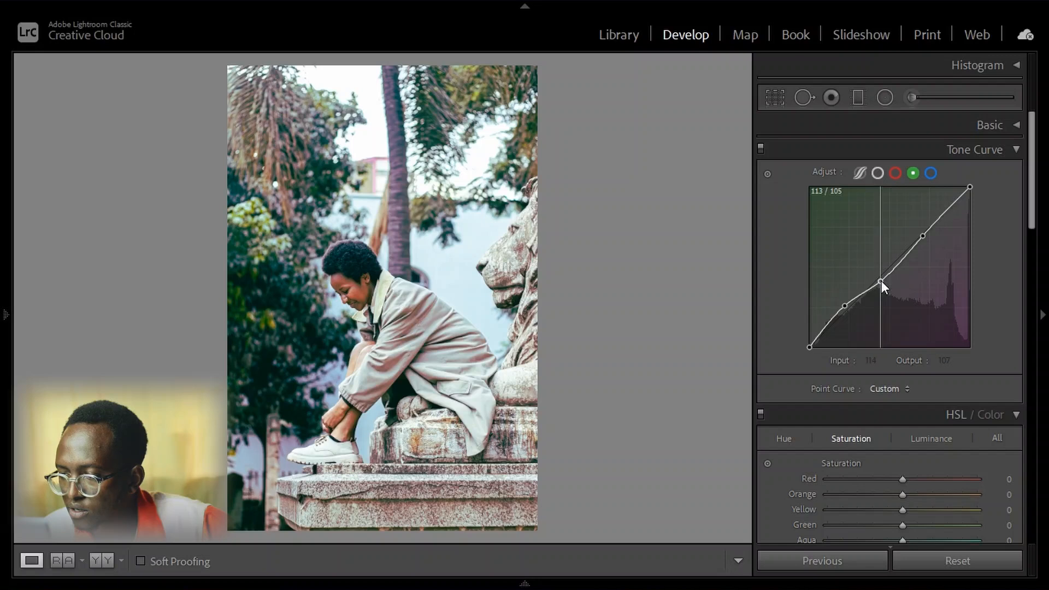
{"action": "double_click", "coordinate": [880, 281]}
{"action": "double_click", "coordinate": [845, 304]}
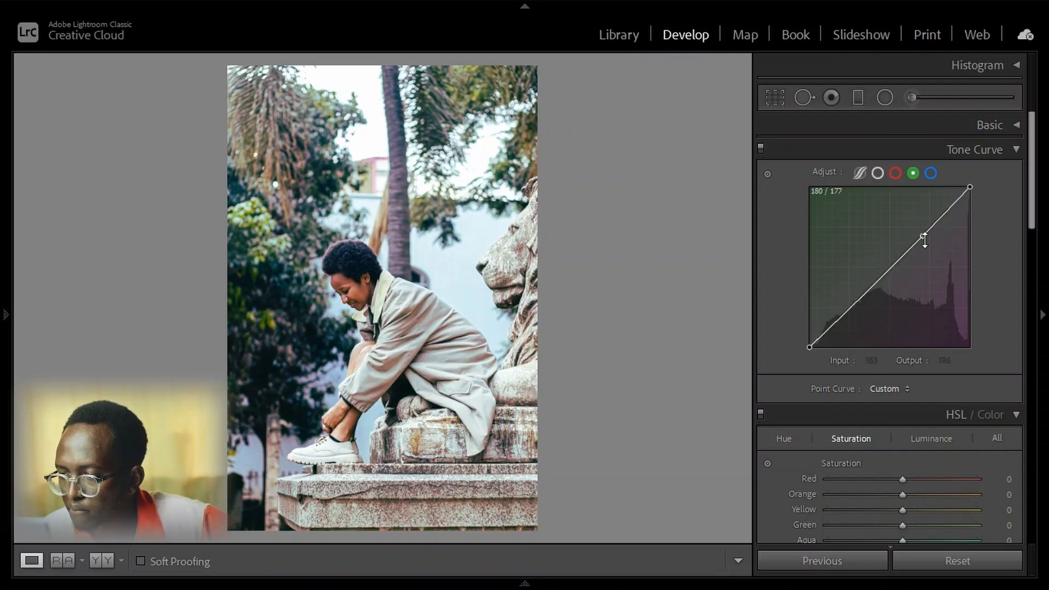
{"action": "double_click", "coordinate": [926, 236]}
- Shape the blue channel curve with a centre midtone point, highlights lowered to 193/178 and shadows lowered to 65/56
{"action": "left_click", "coordinate": [930, 173]}
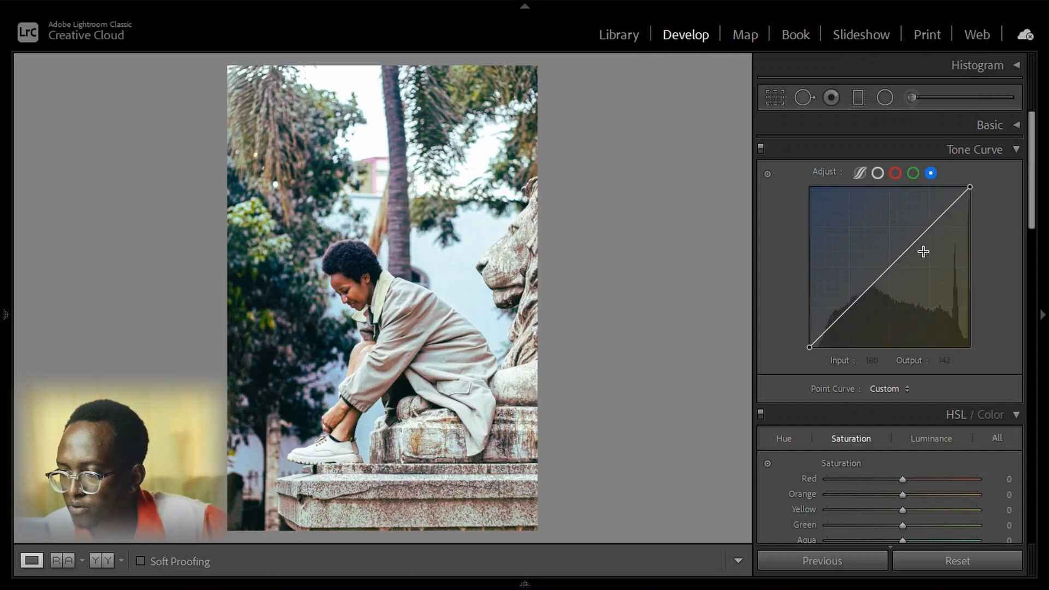
{"action": "left_click", "coordinate": [929, 227]}
{"action": "left_click", "coordinate": [891, 269]}
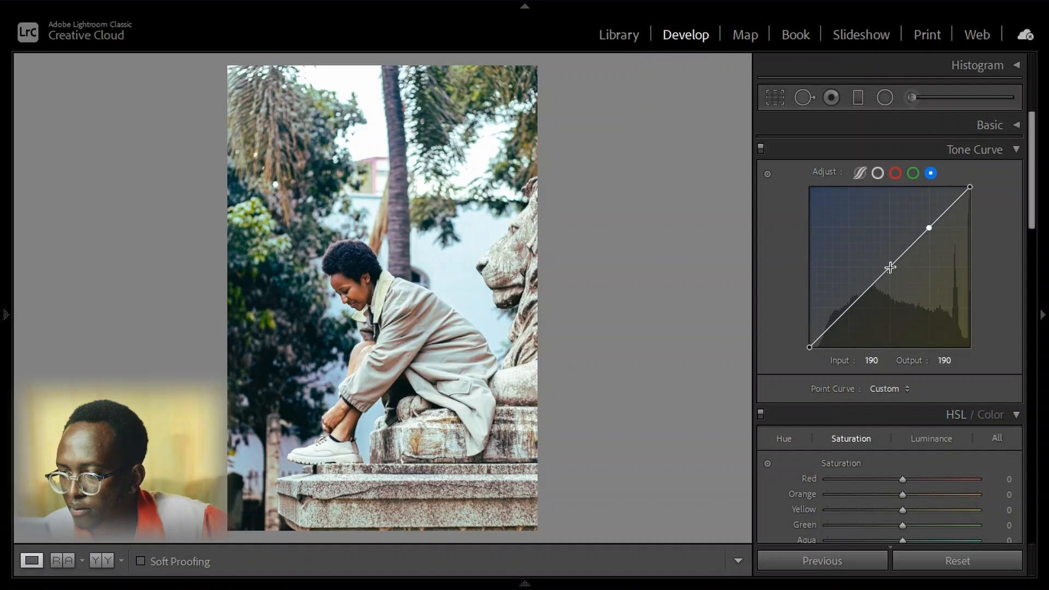
{"action": "left_click", "coordinate": [851, 307]}
{"action": "mouse_move", "coordinate": [929, 227]}
{"action": "left_mouse_down"}
{"action": "mouse_move", "coordinate": [922, 219]}
{"action": "mouse_move", "coordinate": [932, 235]}
{"action": "left_mouse_up"}
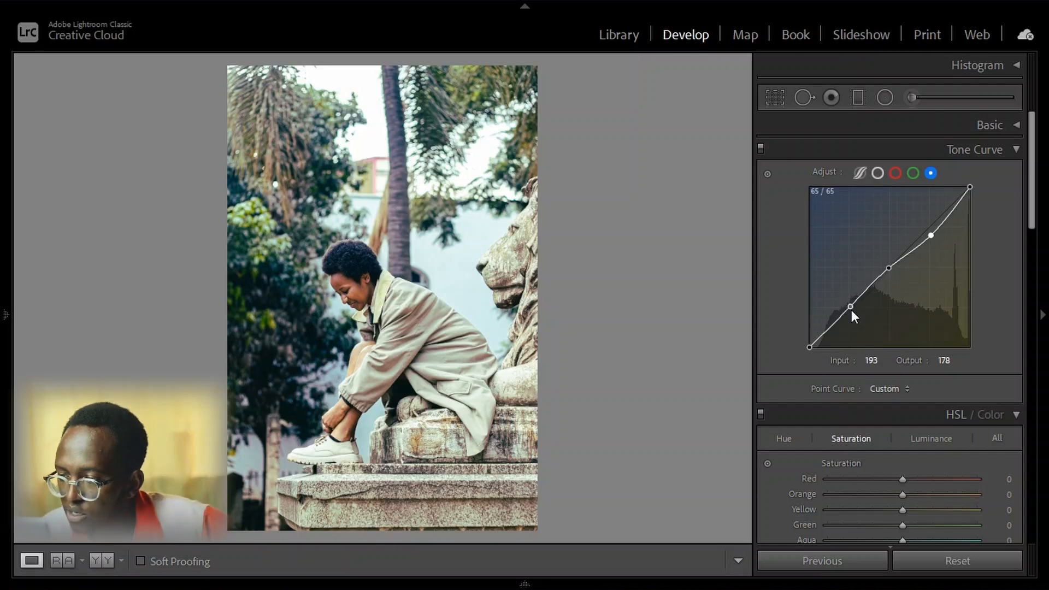
{"action": "mouse_move", "coordinate": [852, 310]}
{"action": "left_mouse_down"}
{"action": "mouse_move", "coordinate": [843, 303]}
{"action": "mouse_move", "coordinate": [850, 313]}
{"action": "left_mouse_up"}
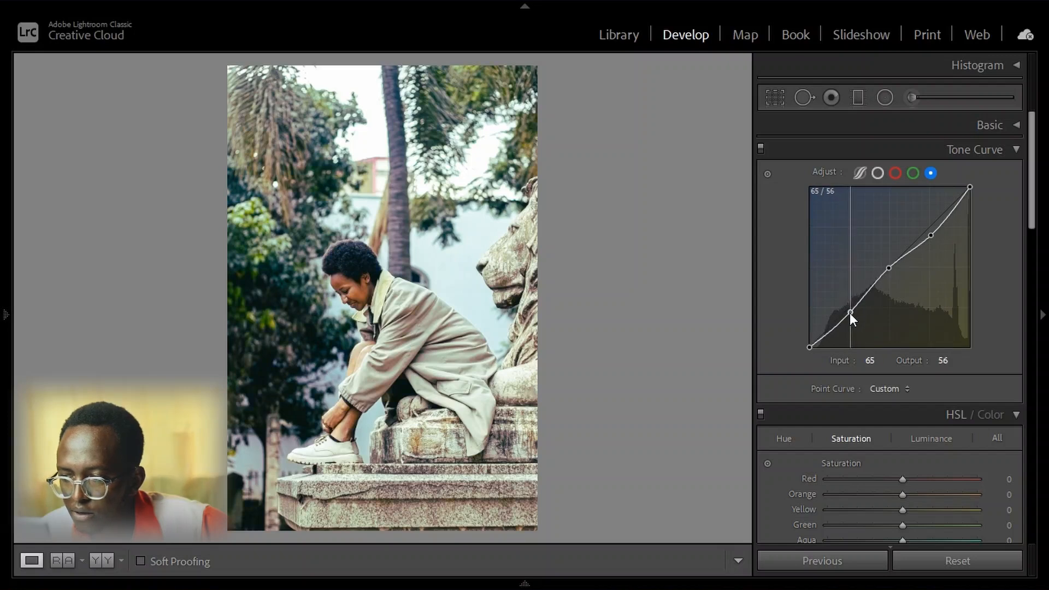
- Compare the before and after versions in the split and side-by-side layouts, returning to the single-photo Loupe view
{"action": "left_click", "coordinate": [108, 562]}
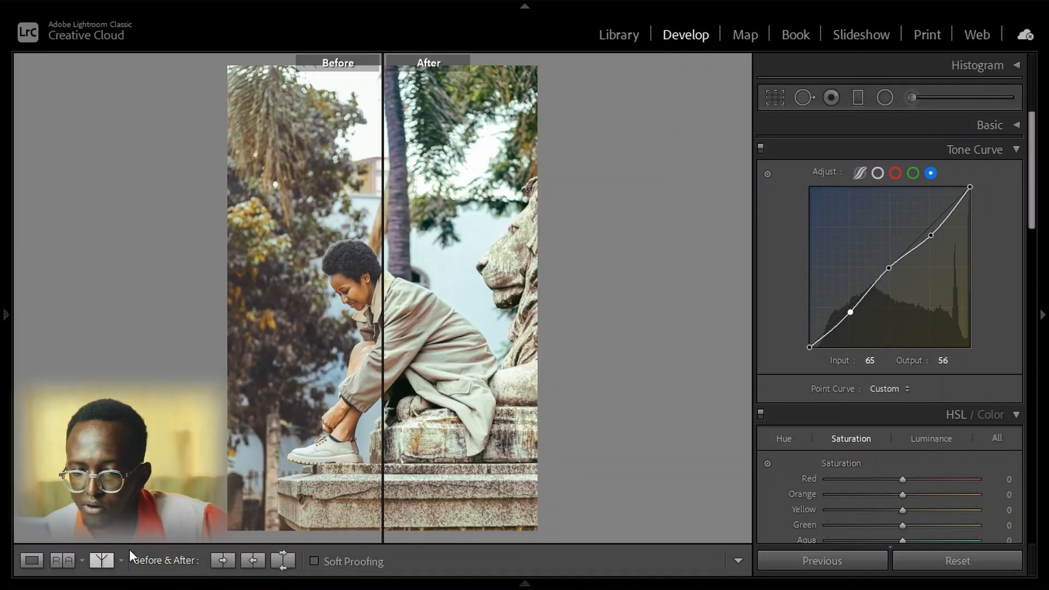
{"action": "left_click", "coordinate": [102, 561]}
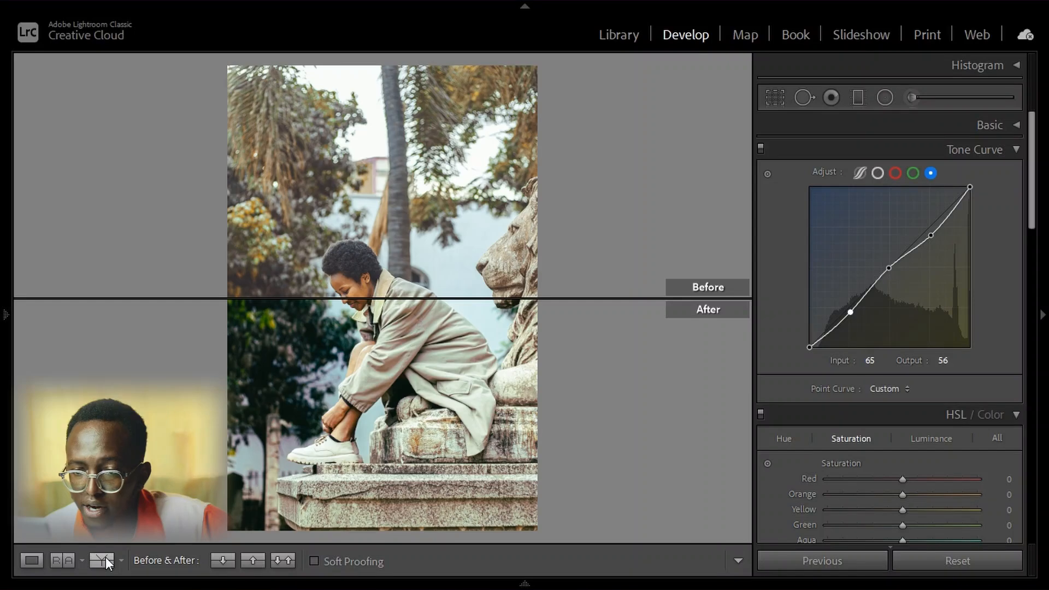
{"action": "left_click", "coordinate": [104, 561]}
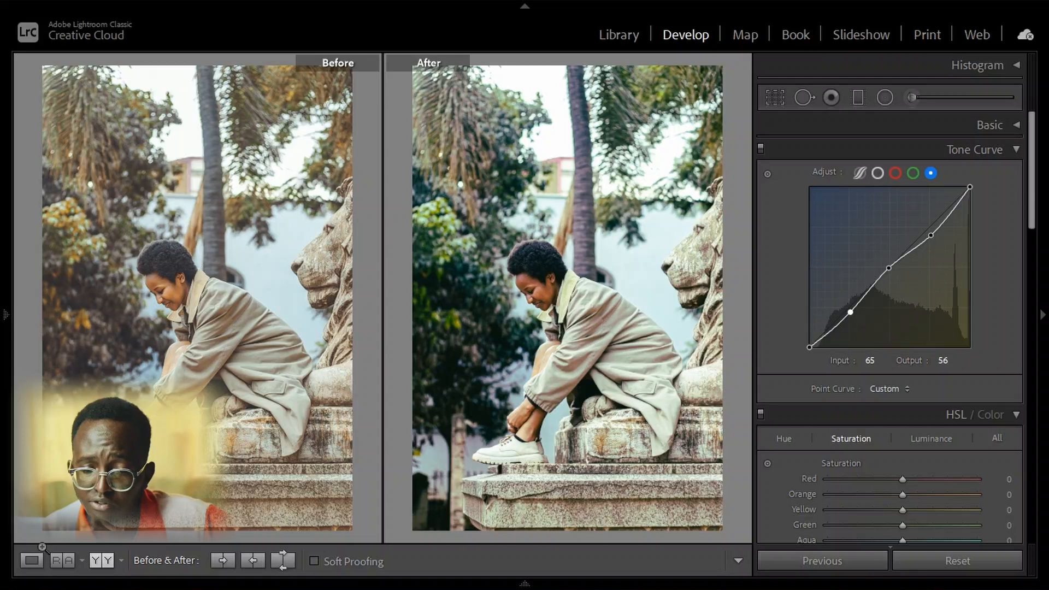
{"action": "left_click", "coordinate": [31, 560]}
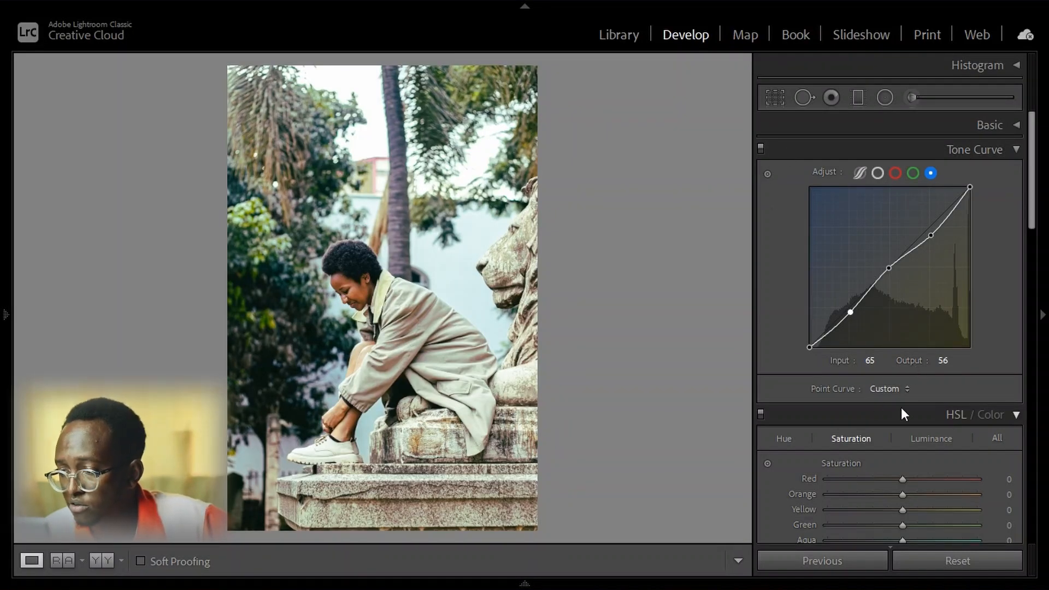
- Collapse the Tone Curve section to make room for the HSL / Color and Color Grading settings
{"action": "scroll", "coordinate": [1013, 218], "scroll_direction": "down", "scroll_amount": 5}
{"action": "scroll", "coordinate": [1014, 202], "scroll_direction": "up", "scroll_amount": 3}
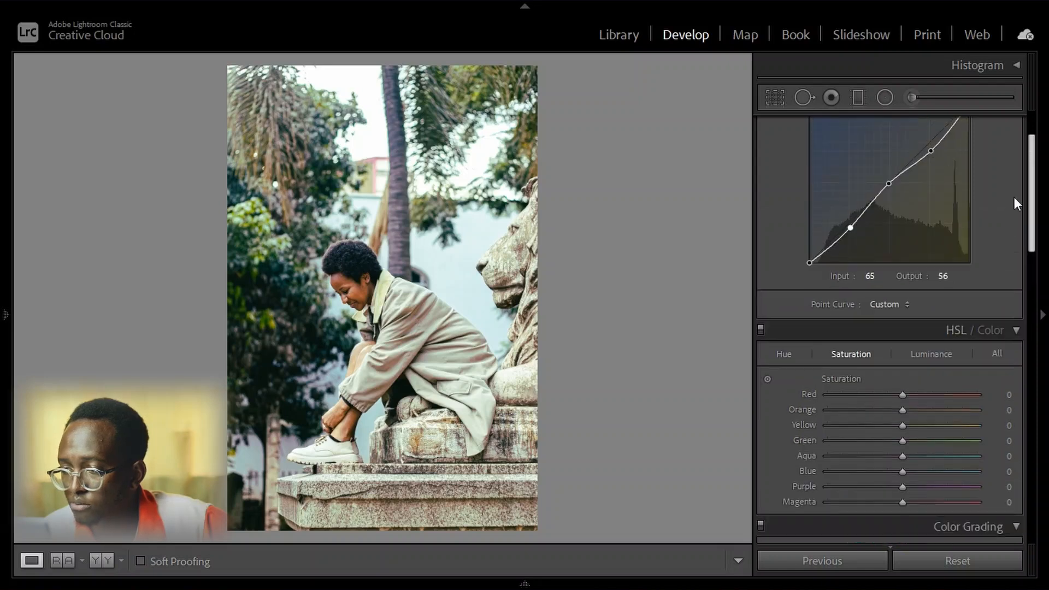
{"action": "scroll", "coordinate": [1014, 200], "scroll_direction": "up", "scroll_amount": 2}
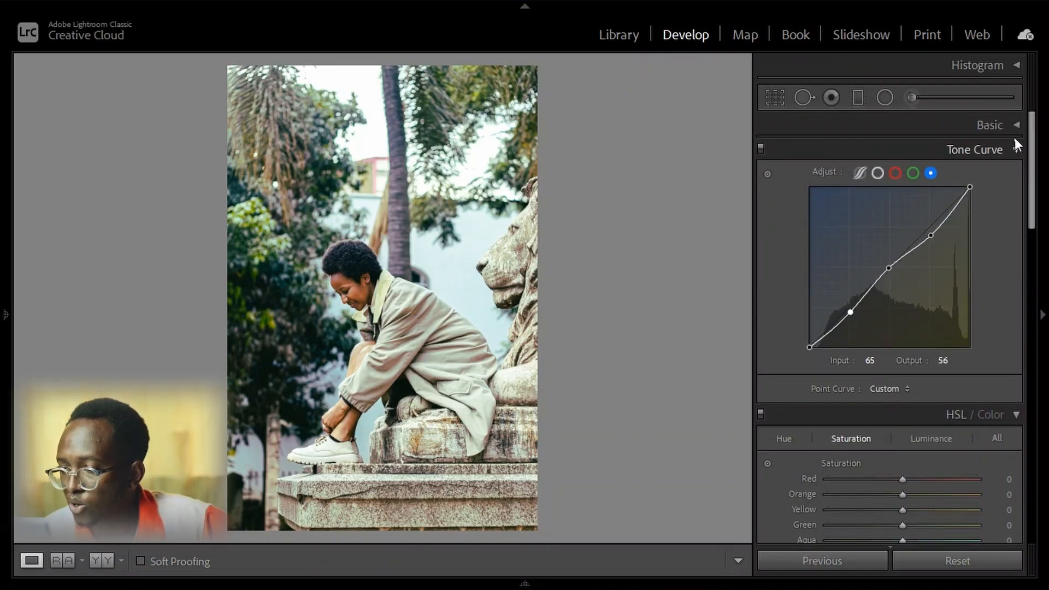
{"action": "left_click", "coordinate": [1015, 150]}
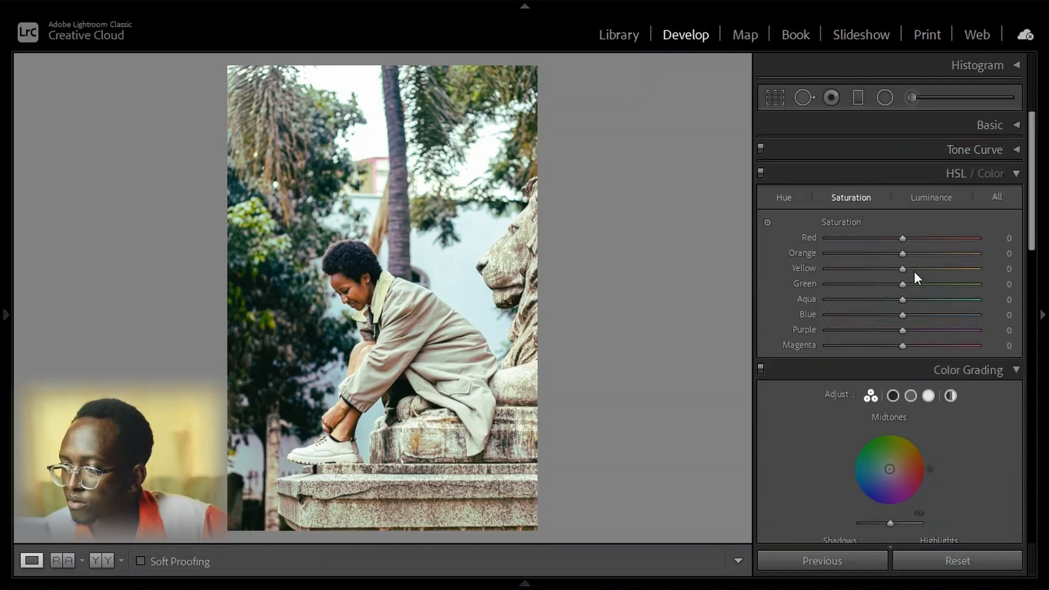
{"action": "scroll", "coordinate": [913, 270], "scroll_direction": "down", "scroll_amount": 3}
{"action": "scroll", "coordinate": [947, 228], "scroll_direction": "up", "scroll_amount": 3}
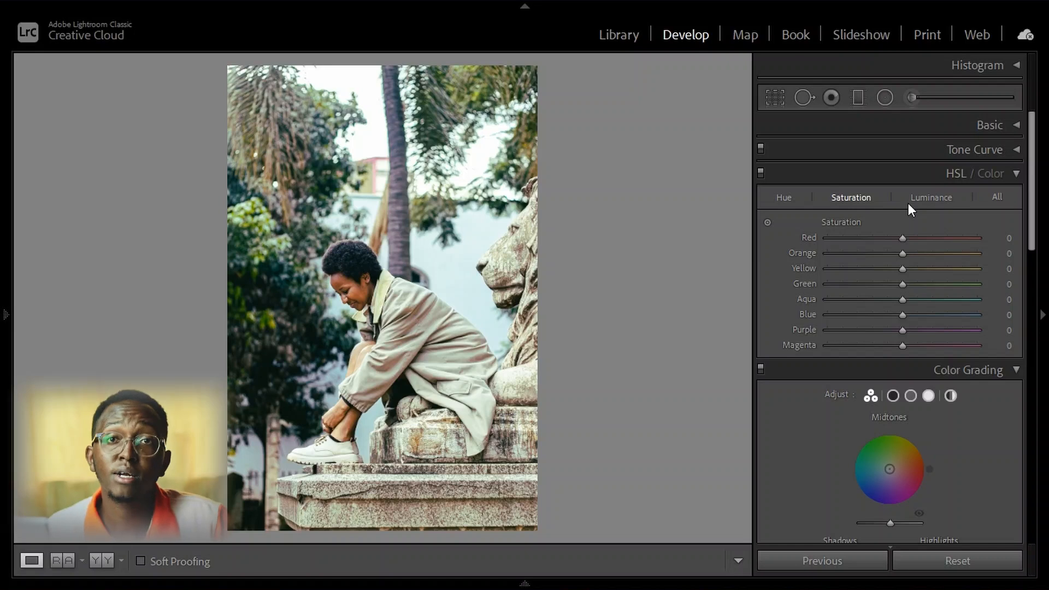
- Set the HSL hue values to Yellow −44, Green −100, Aqua −67 and Blue −23, leaving Orange at 0
{"action": "left_click", "coordinate": [786, 198]}
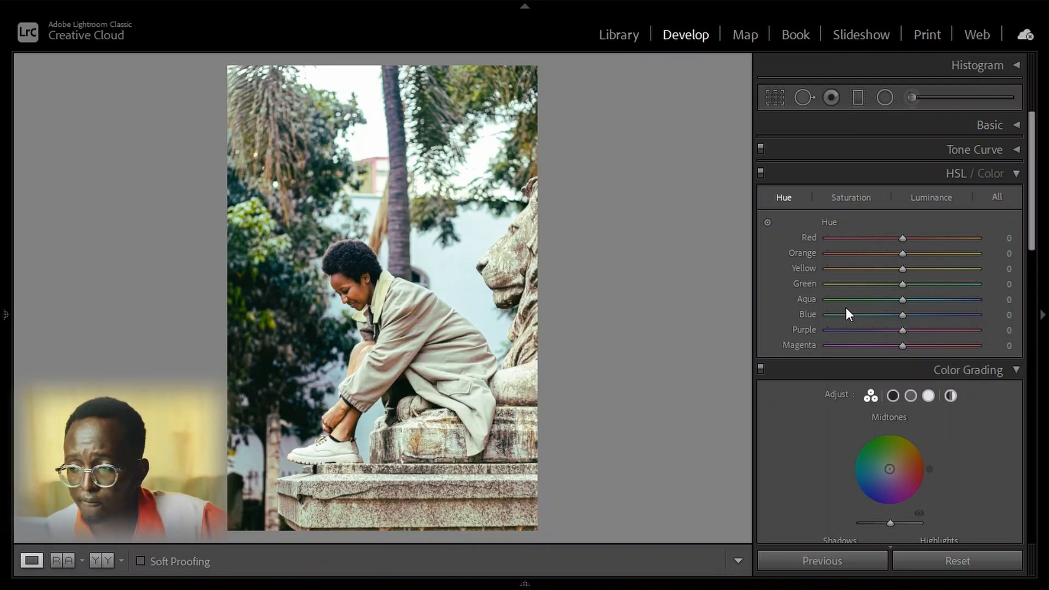
{"action": "left_click_drag", "start_coordinate": [901, 284], "coordinate": [799, 286]}
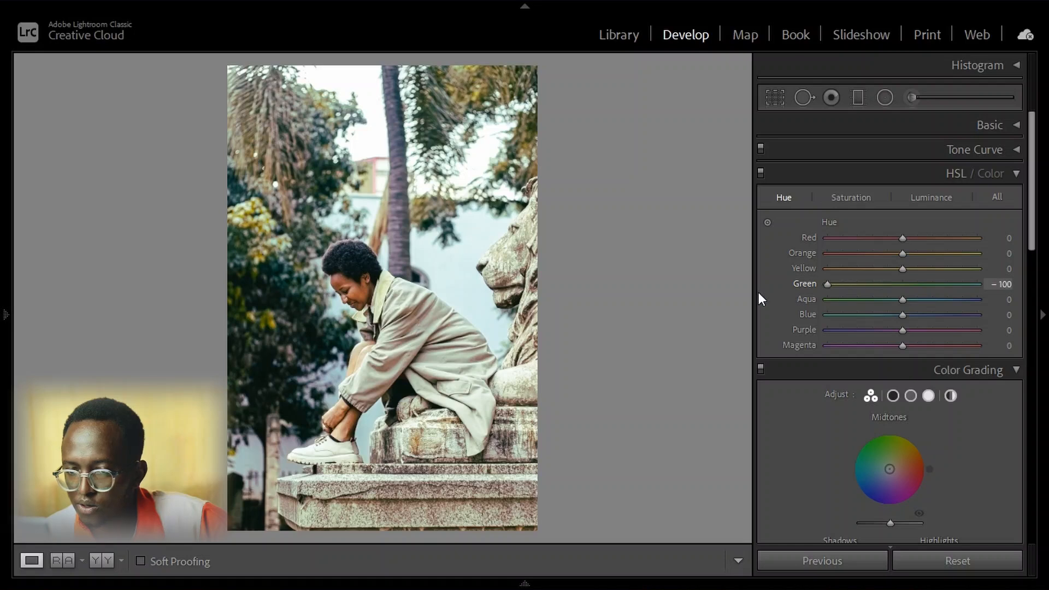
{"action": "left_click_drag", "start_coordinate": [901, 268], "coordinate": [868, 280]}
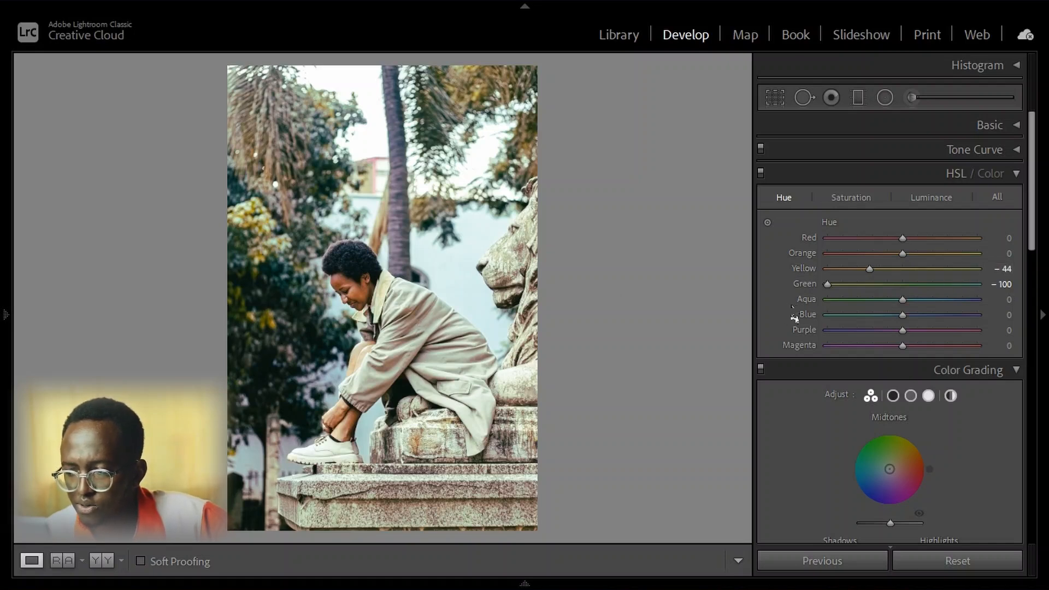
{"action": "left_click_drag", "start_coordinate": [900, 301], "coordinate": [802, 309]}
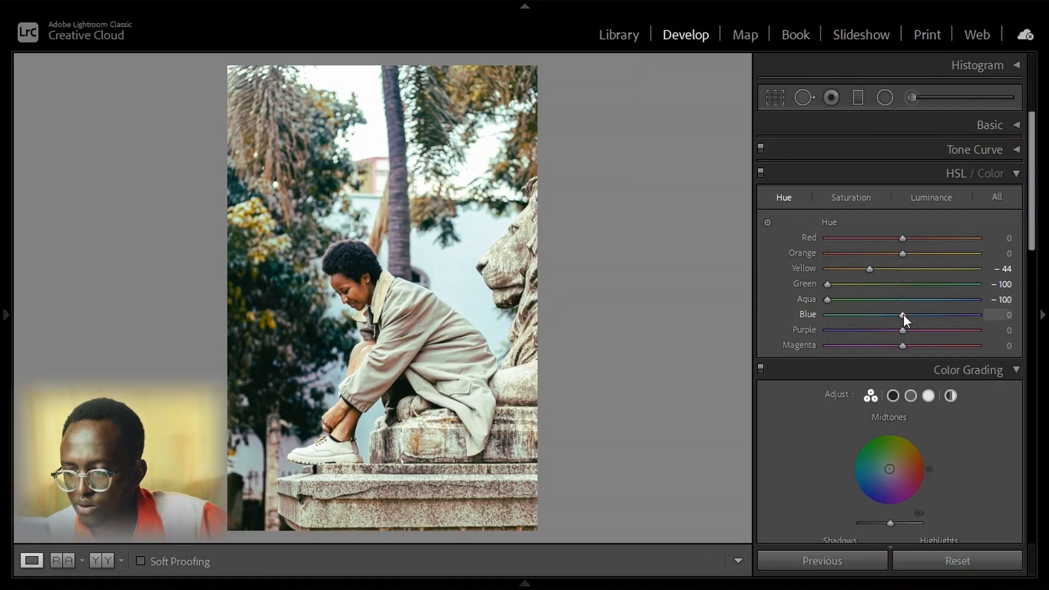
{"action": "mouse_move", "coordinate": [903, 314]}
{"action": "left_mouse_down"}
{"action": "mouse_move", "coordinate": [808, 316]}
{"action": "mouse_move", "coordinate": [946, 320]}
{"action": "mouse_move", "coordinate": [830, 317]}
{"action": "mouse_move", "coordinate": [872, 316]}
{"action": "mouse_move", "coordinate": [830, 301]}
{"action": "mouse_move", "coordinate": [953, 300]}
{"action": "mouse_move", "coordinate": [840, 301]}
{"action": "mouse_move", "coordinate": [885, 316]}
{"action": "left_mouse_up"}
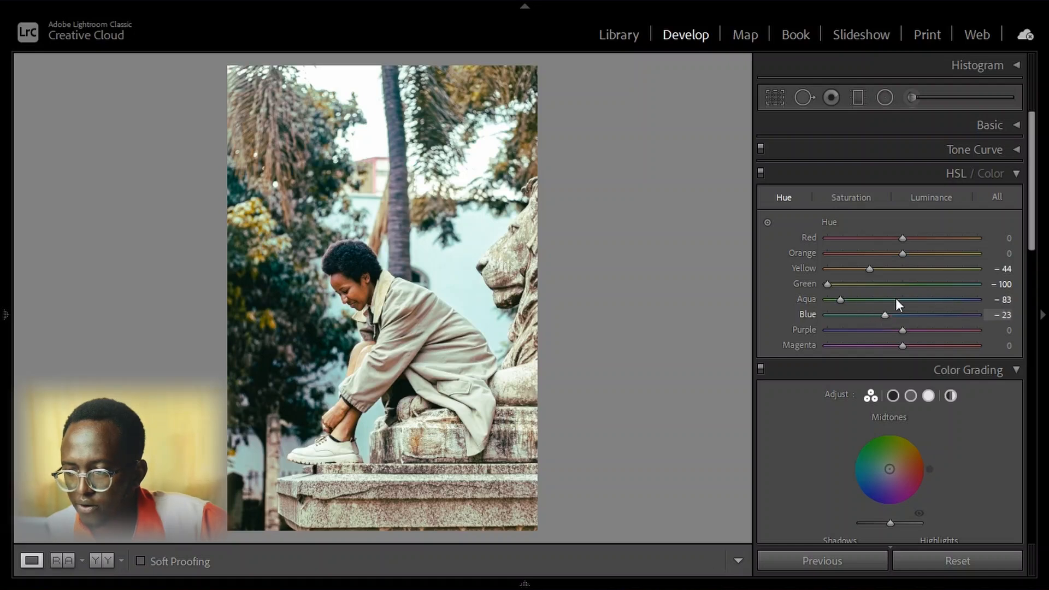
{"action": "left_click_drag", "start_coordinate": [905, 255], "coordinate": [927, 257]}
{"action": "double_click", "coordinate": [803, 253]}
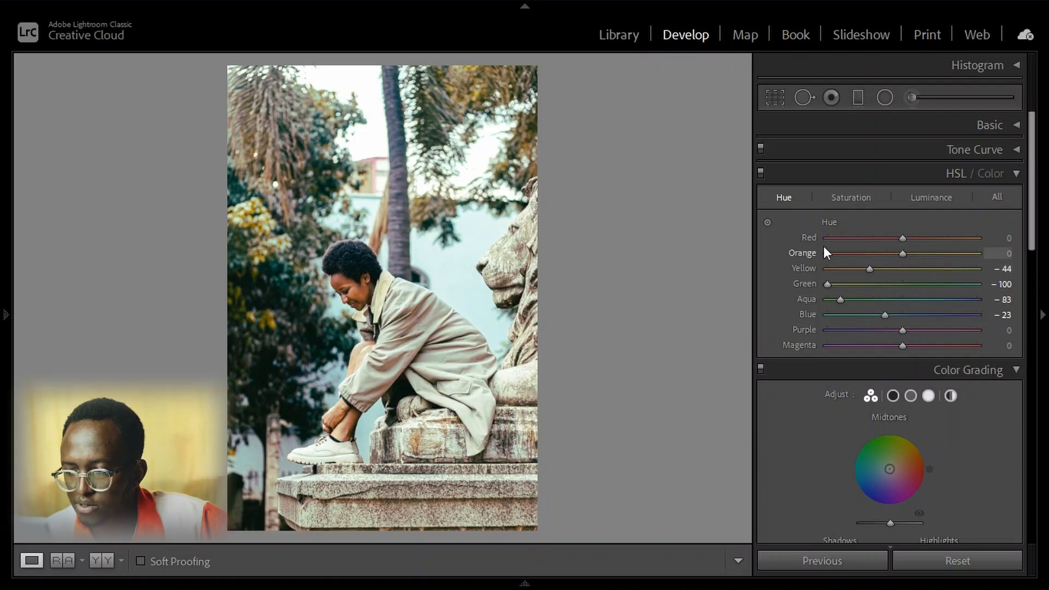
{"action": "left_click_drag", "start_coordinate": [840, 300], "coordinate": [850, 298]}
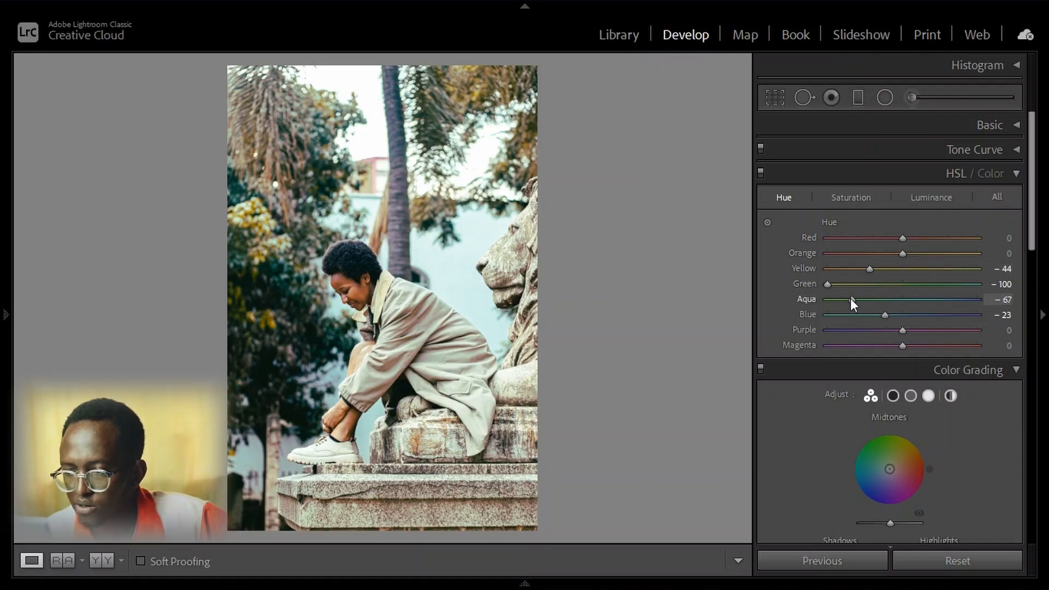
- Set the HSL saturation values to Yellow +5, Green +45, Aqua −72 and Blue −5
{"action": "left_click", "coordinate": [860, 199]}
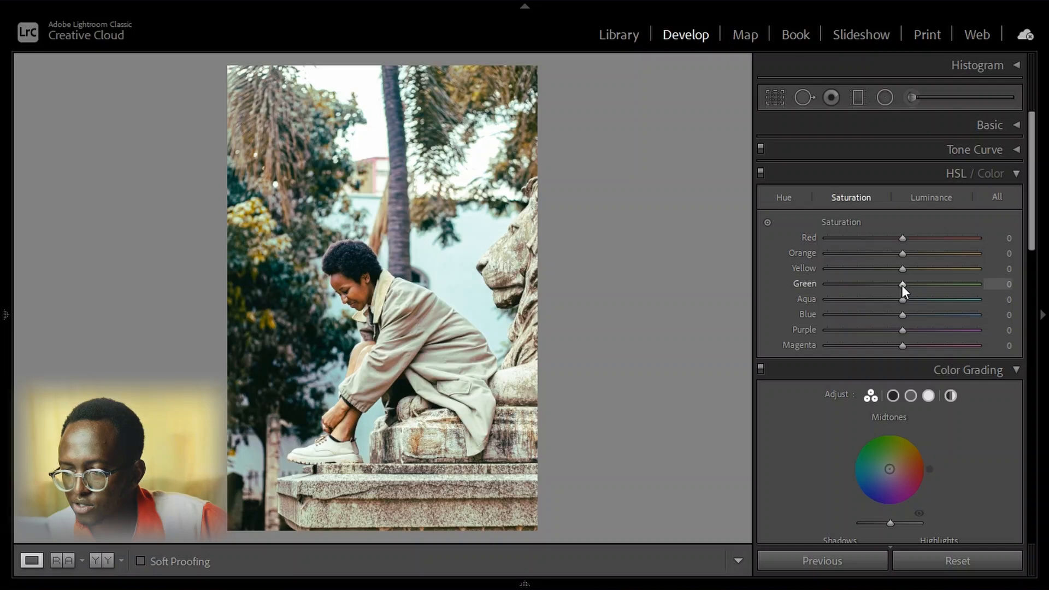
{"action": "left_click_drag", "start_coordinate": [903, 284], "coordinate": [784, 307]}
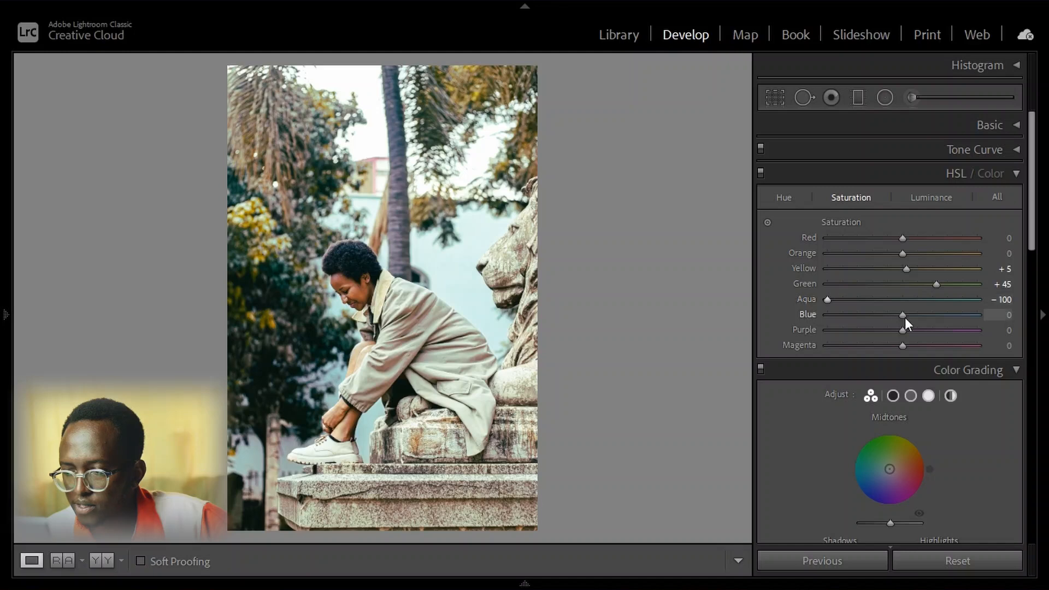
{"action": "mouse_move", "coordinate": [905, 317]}
{"action": "left_mouse_down"}
{"action": "mouse_move", "coordinate": [783, 320]}
{"action": "mouse_move", "coordinate": [978, 327]}
{"action": "mouse_move", "coordinate": [900, 323]}
{"action": "left_mouse_up"}
{"action": "left_click_drag", "start_coordinate": [825, 301], "coordinate": [846, 304]}
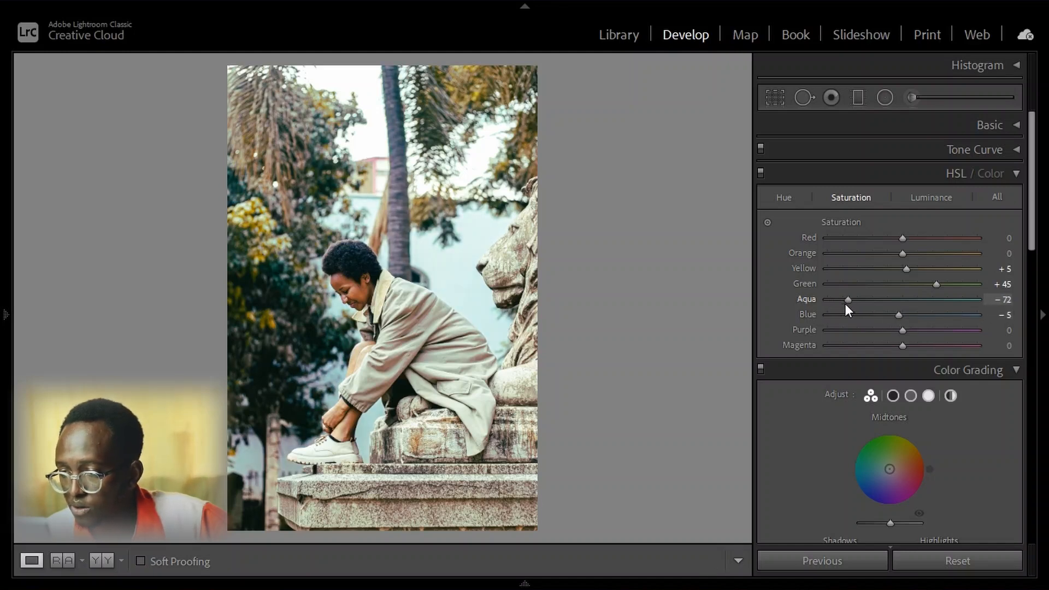
- Shift the Orange hue to +39 and the Red hue to +14, and check the skin tones on the face up close
{"action": "left_click", "coordinate": [787, 199]}
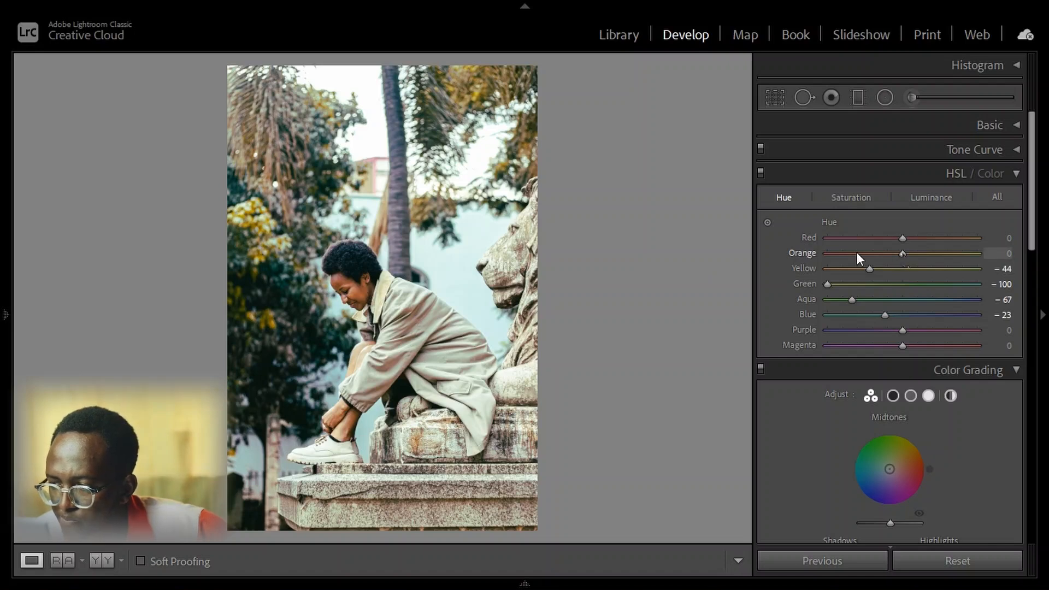
{"action": "mouse_move", "coordinate": [902, 254]}
{"action": "left_mouse_down"}
{"action": "mouse_move", "coordinate": [880, 253]}
{"action": "mouse_move", "coordinate": [940, 254]}
{"action": "mouse_move", "coordinate": [913, 240]}
{"action": "left_mouse_up"}
{"action": "left_click", "coordinate": [902, 239]}
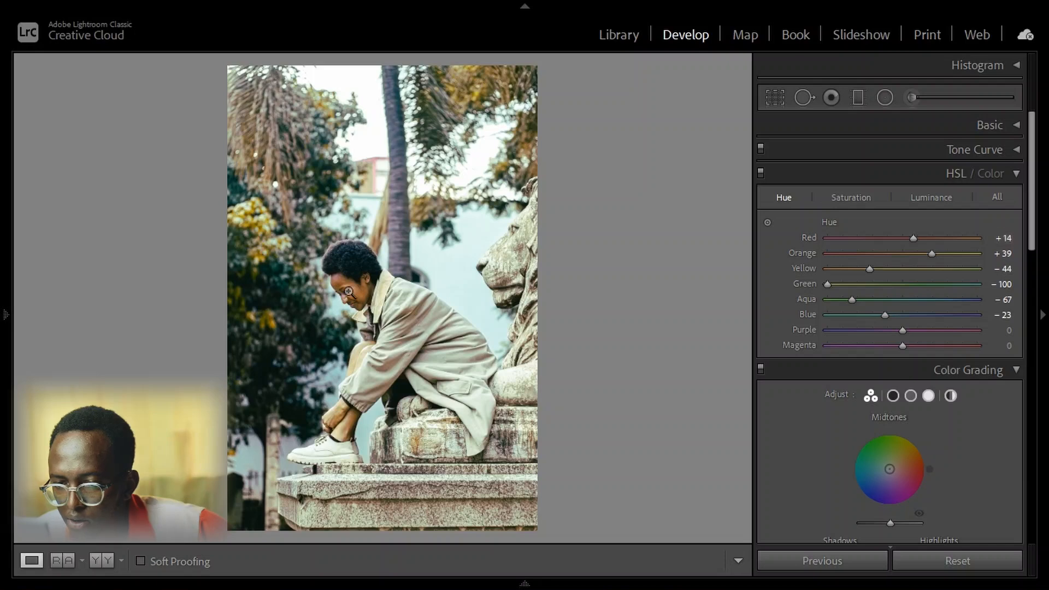
{"action": "left_click", "coordinate": [336, 276]}
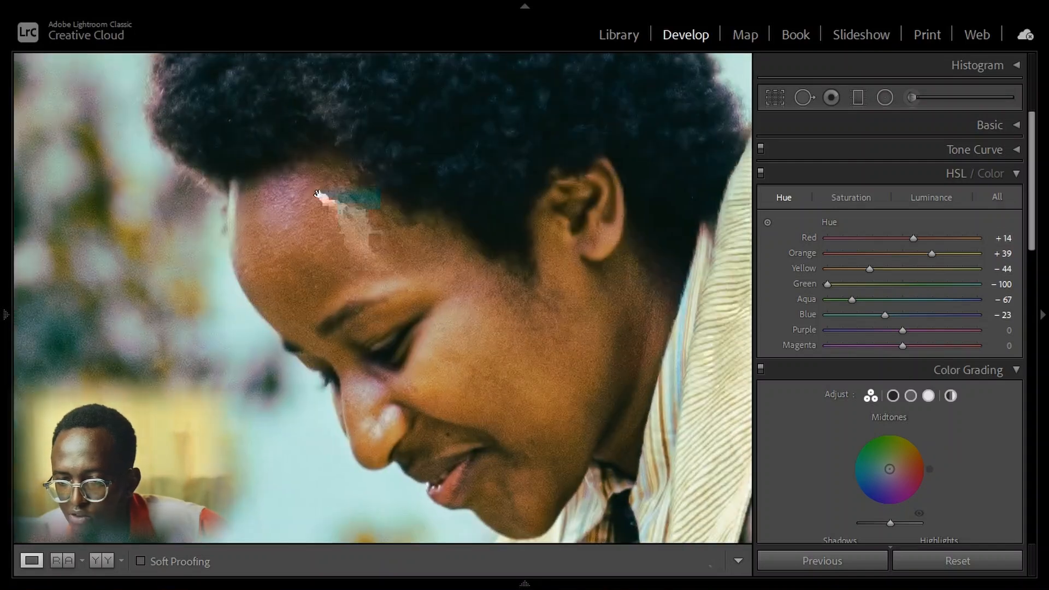
{"action": "left_click", "coordinate": [320, 197]}
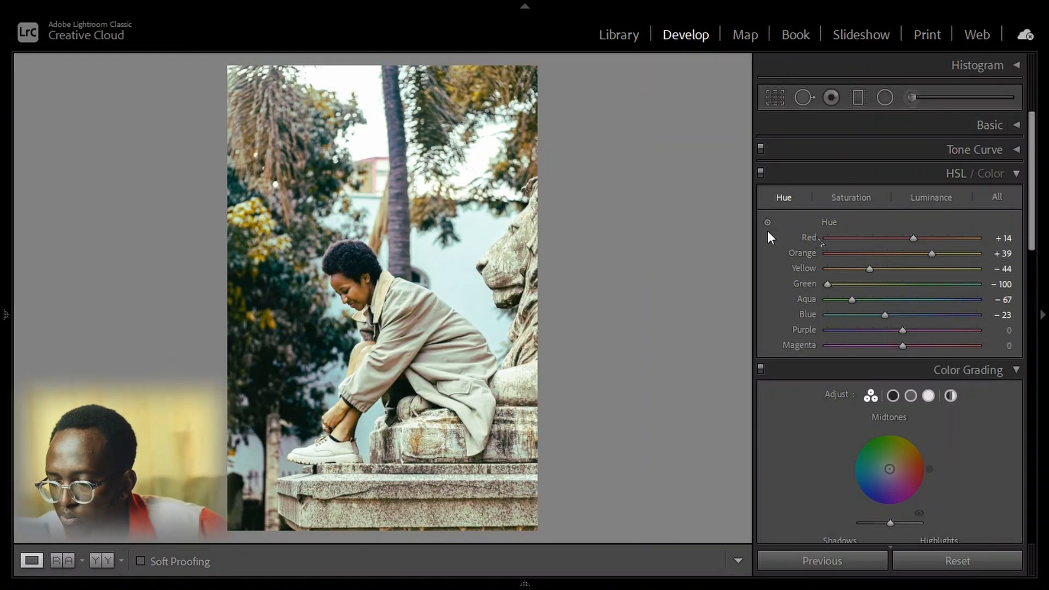
- Refine the hues to Red +51, Purple −91 and Magenta +44 while checking the face up close
{"action": "mouse_move", "coordinate": [919, 238]}
{"action": "left_mouse_down"}
{"action": "mouse_move", "coordinate": [932, 238]}
{"action": "mouse_move", "coordinate": [903, 238]}
{"action": "mouse_move", "coordinate": [920, 238]}
{"action": "left_mouse_up"}
{"action": "left_click_drag", "start_coordinate": [901, 345], "coordinate": [861, 348]}
{"action": "left_click", "coordinate": [342, 282]}
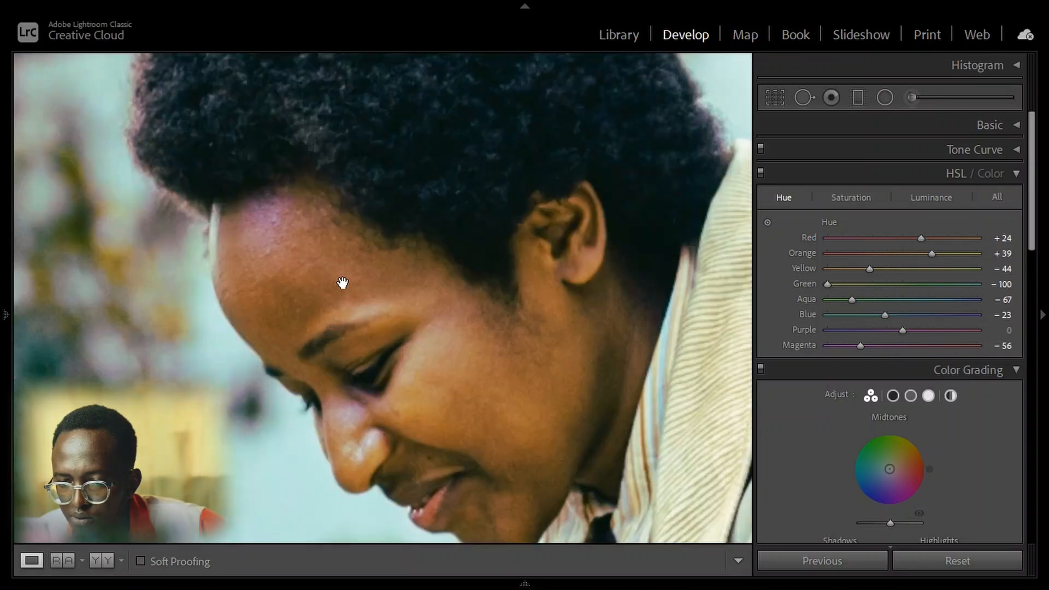
{"action": "left_click_drag", "start_coordinate": [864, 346], "coordinate": [965, 350]}
{"action": "left_click_drag", "start_coordinate": [849, 354], "coordinate": [836, 336]}
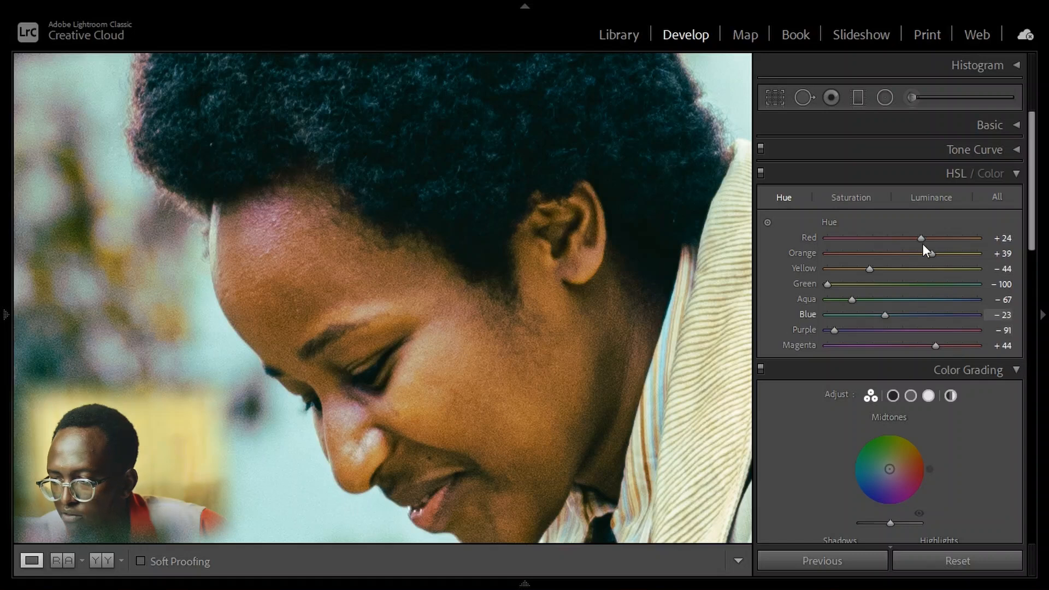
{"action": "left_click_drag", "start_coordinate": [923, 238], "coordinate": [970, 245]}
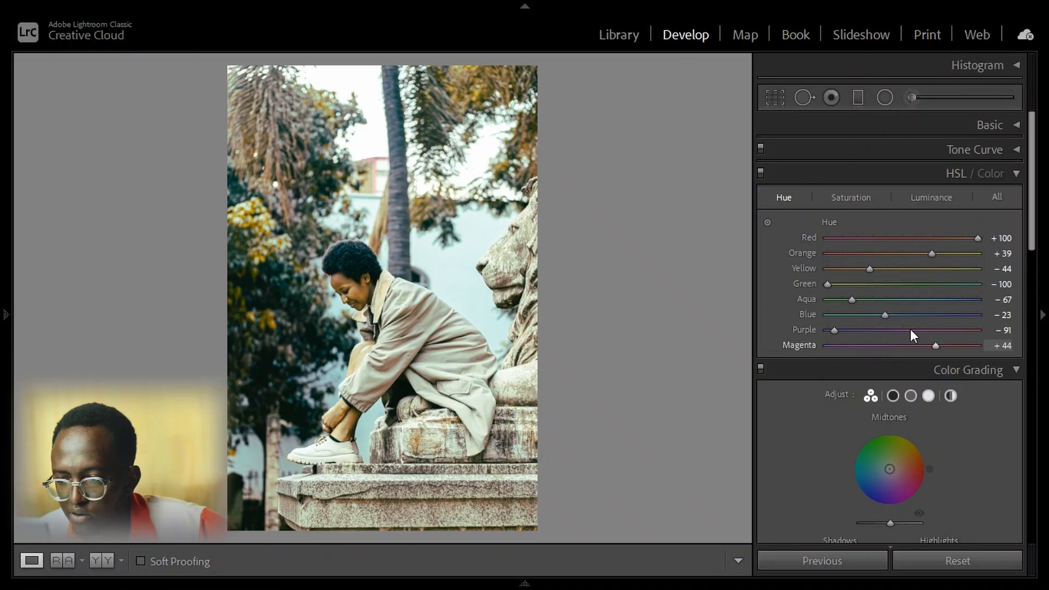
{"action": "left_click_drag", "start_coordinate": [976, 240], "coordinate": [941, 240]}
- Set the Orange luminance to +61 and collapse the HSL / Color section
{"action": "left_click", "coordinate": [850, 198]}
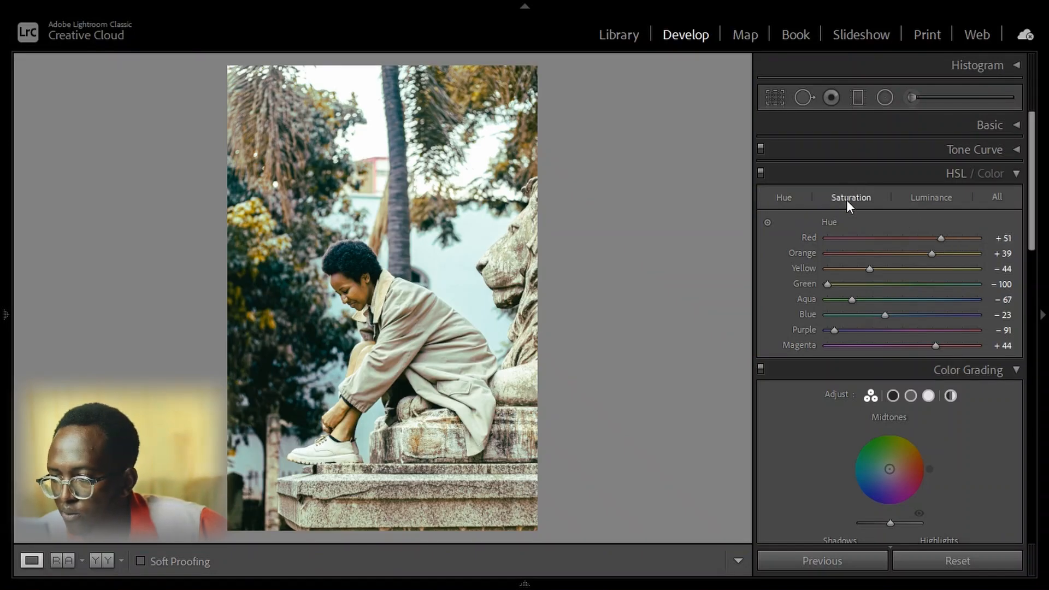
{"action": "left_click_drag", "start_coordinate": [908, 254], "coordinate": [948, 257]}
{"action": "left_click", "coordinate": [923, 199]}
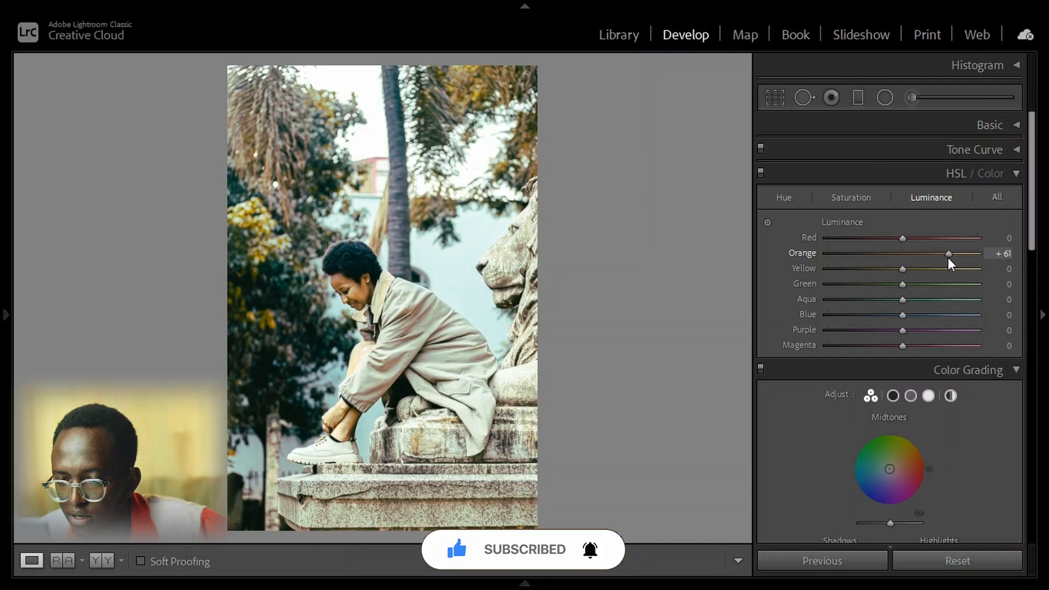
{"action": "left_click", "coordinate": [1018, 173]}
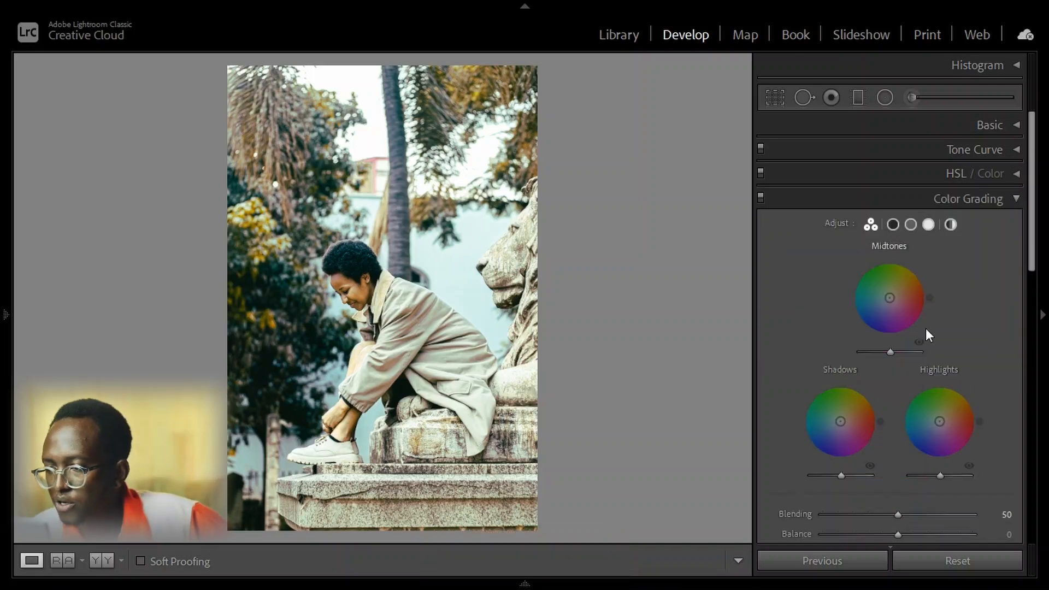
- Tint the midtones slightly towards yellow in Color Grading
{"action": "scroll", "coordinate": [899, 358], "scroll_direction": "down", "scroll_amount": 3}
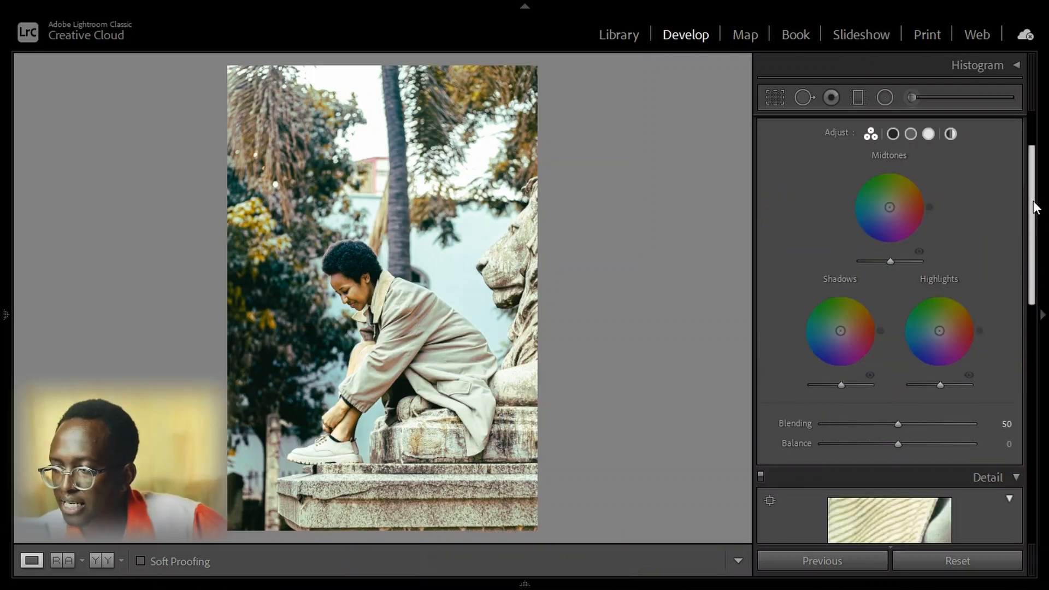
{"action": "left_click_drag", "start_coordinate": [1032, 195], "coordinate": [1031, 190]}
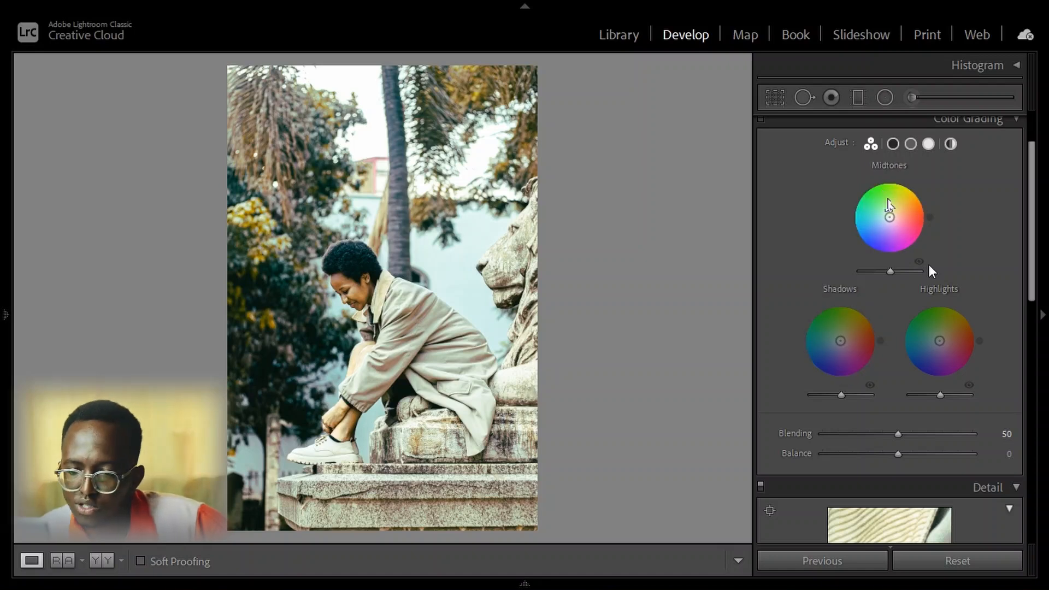
{"action": "mouse_move", "coordinate": [890, 217]}
{"action": "left_mouse_down"}
{"action": "mouse_move", "coordinate": [887, 225]}
{"action": "mouse_move", "coordinate": [903, 217]}
{"action": "mouse_move", "coordinate": [894, 208]}
{"action": "mouse_move", "coordinate": [920, 203]}
{"action": "mouse_move", "coordinate": [883, 219]}
{"action": "mouse_move", "coordinate": [896, 207]}
{"action": "mouse_move", "coordinate": [881, 229]}
{"action": "mouse_move", "coordinate": [894, 209]}
{"action": "left_mouse_up"}
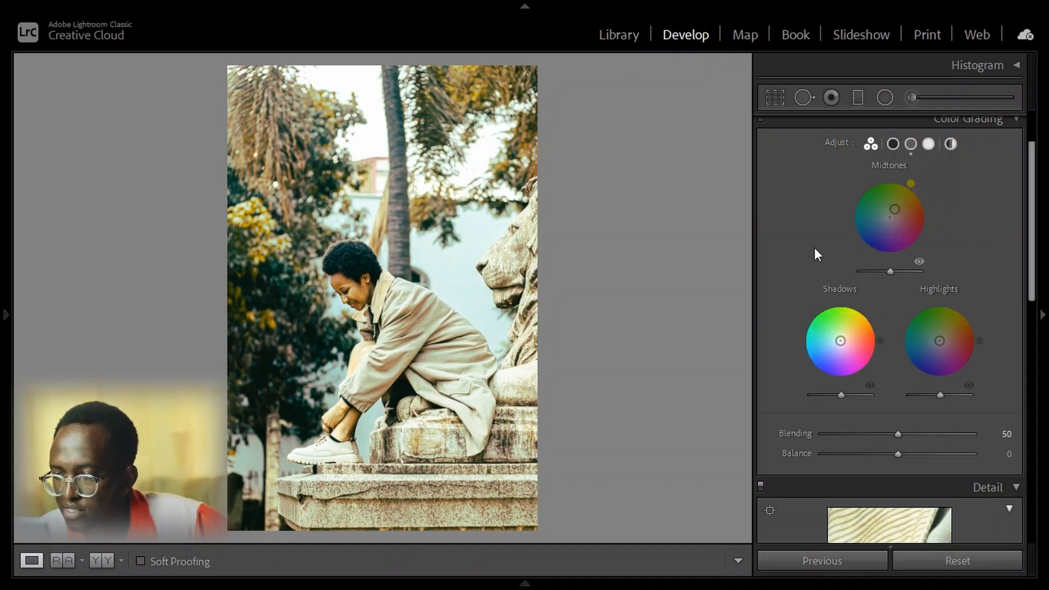
- Tint the shadows orange at hue 36, saturation 10, luminance +3, and the highlights blue with slightly lowered luminance
{"action": "mouse_move", "coordinate": [840, 340]}
{"action": "left_mouse_down"}
{"action": "mouse_move", "coordinate": [823, 354]}
{"action": "mouse_move", "coordinate": [853, 329]}
{"action": "mouse_move", "coordinate": [830, 336]}
{"action": "mouse_move", "coordinate": [829, 354]}
{"action": "mouse_move", "coordinate": [843, 339]}
{"action": "left_mouse_up"}
{"action": "mouse_move", "coordinate": [837, 395]}
{"action": "left_mouse_down"}
{"action": "mouse_move", "coordinate": [828, 395]}
{"action": "mouse_move", "coordinate": [838, 392]}
{"action": "left_mouse_up"}
{"action": "left_click_drag", "start_coordinate": [933, 334], "coordinate": [933, 350]}
{"action": "left_click_drag", "start_coordinate": [940, 393], "coordinate": [934, 394]}
- Apply a global color grade with hue 232, saturation 12 and luminance −1
{"action": "left_click", "coordinate": [951, 144]}
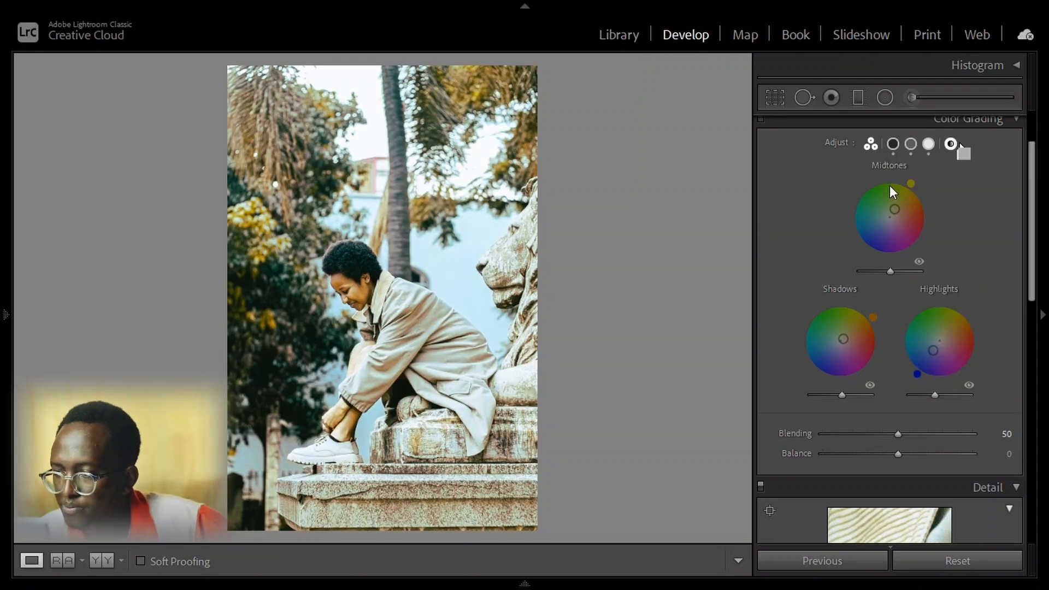
{"action": "mouse_move", "coordinate": [886, 253]}
{"action": "left_mouse_down"}
{"action": "mouse_move", "coordinate": [875, 260]}
{"action": "mouse_move", "coordinate": [868, 244]}
{"action": "mouse_move", "coordinate": [892, 243]}
{"action": "mouse_move", "coordinate": [894, 262]}
{"action": "mouse_move", "coordinate": [875, 260]}
{"action": "mouse_move", "coordinate": [885, 256]}
{"action": "left_mouse_up"}
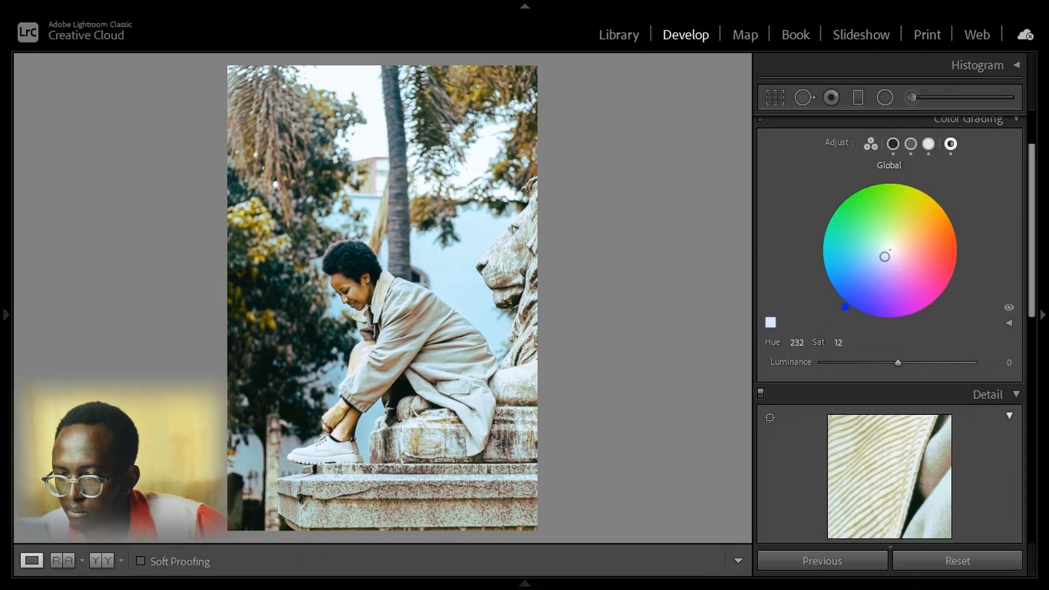
{"action": "mouse_move", "coordinate": [897, 362]}
{"action": "left_mouse_down"}
{"action": "mouse_move", "coordinate": [848, 355]}
{"action": "mouse_move", "coordinate": [914, 366]}
{"action": "mouse_move", "coordinate": [897, 368]}
{"action": "mouse_move", "coordinate": [894, 352]}
{"action": "left_mouse_up"}
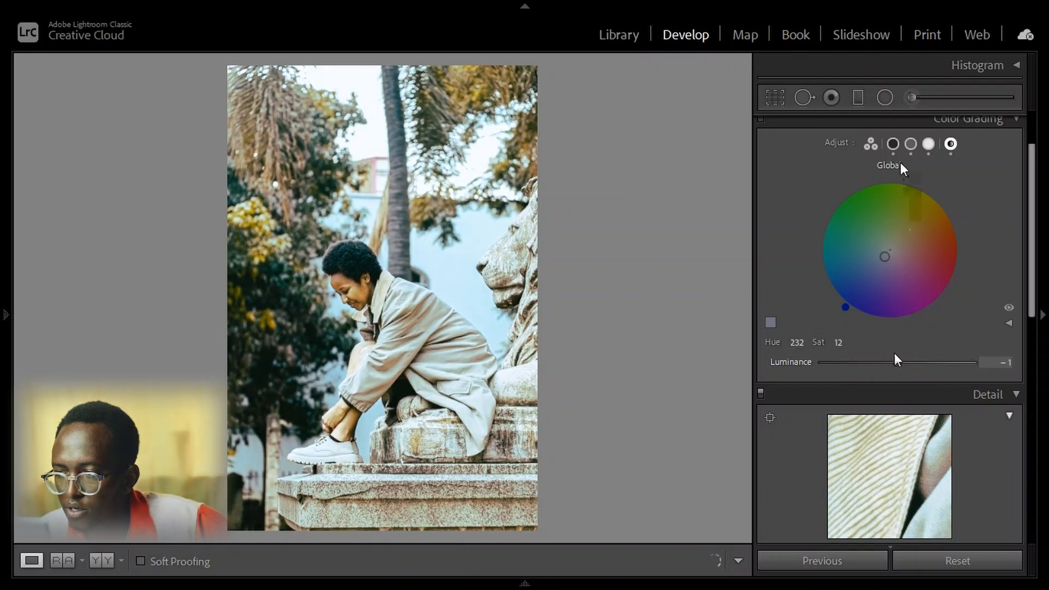
- Set the Color Grading Blending to 83 and Balance to −50
{"action": "left_click", "coordinate": [893, 144]}
{"action": "scroll", "coordinate": [869, 399], "scroll_direction": "down", "scroll_amount": 3}
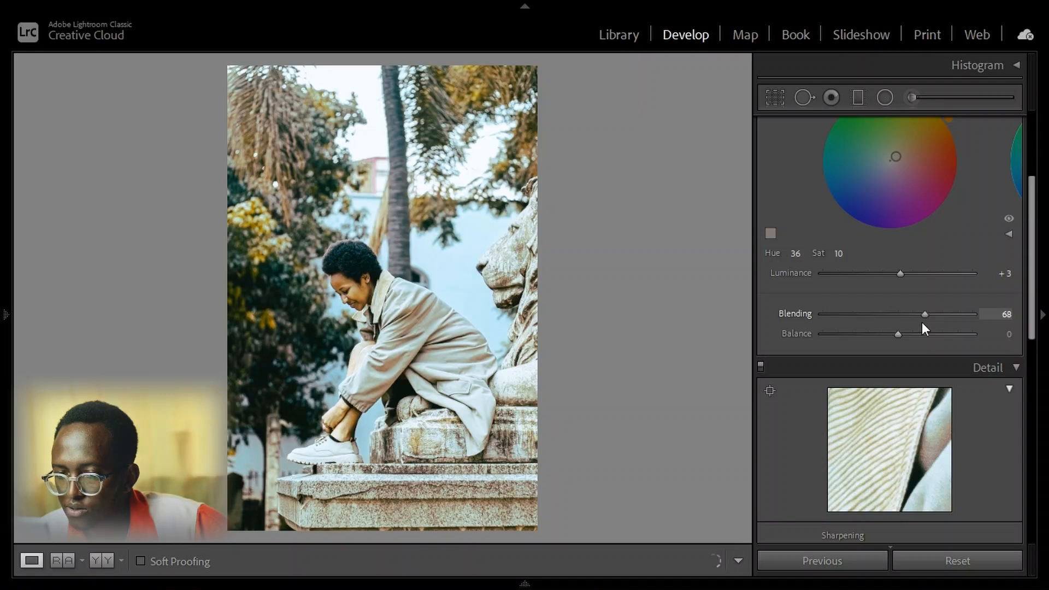
{"action": "scroll", "coordinate": [929, 320], "scroll_direction": "up", "scroll_amount": 4}
{"action": "scroll", "coordinate": [925, 323], "scroll_direction": "down", "scroll_amount": 9}
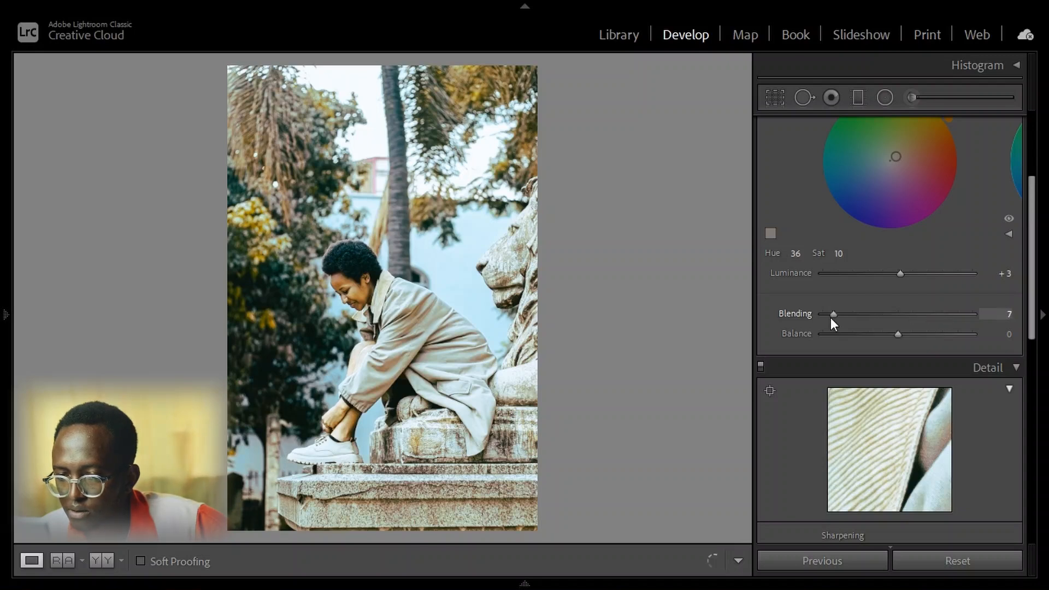
{"action": "left_click_drag", "start_coordinate": [850, 319], "coordinate": [861, 340]}
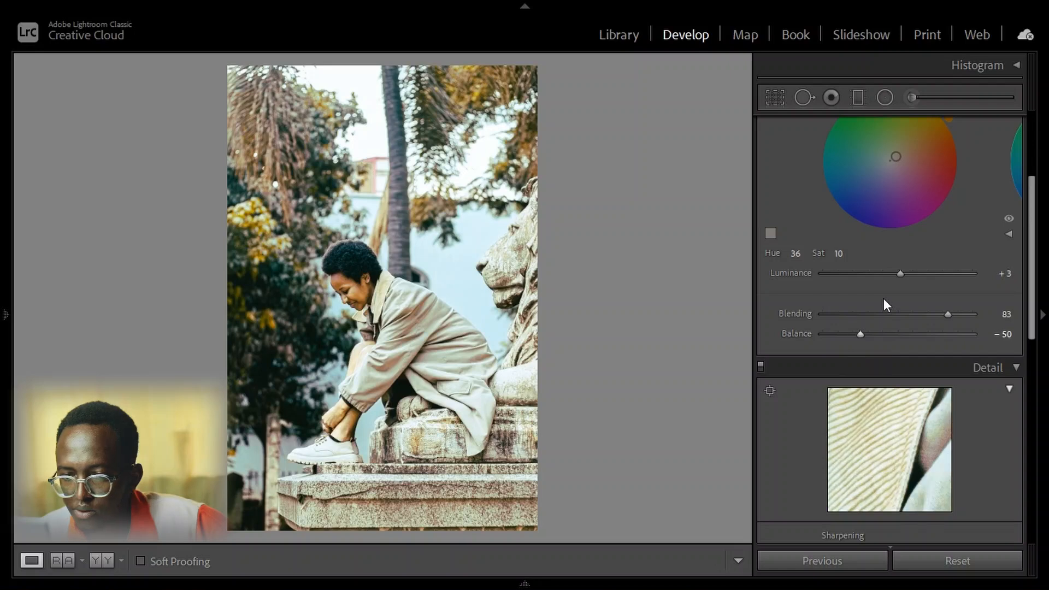
- Collapse the Color Grading section and set the Sharpening Amount in the Detail section to 75
{"action": "scroll", "coordinate": [883, 299], "scroll_direction": "up", "scroll_amount": 2}
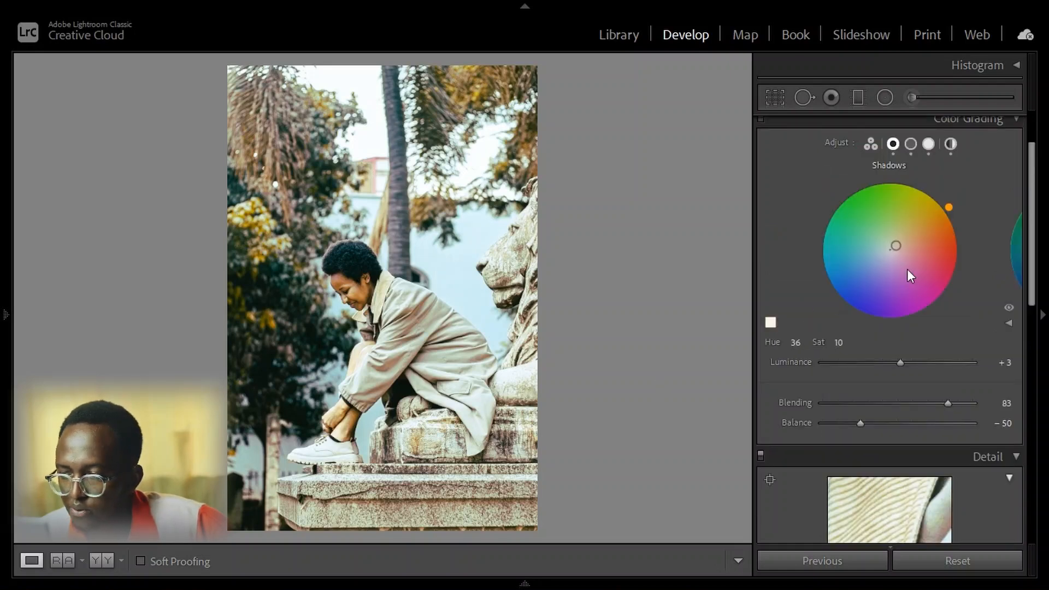
{"action": "scroll", "coordinate": [905, 264], "scroll_direction": "up", "scroll_amount": 2}
{"action": "left_click", "coordinate": [1014, 200]}
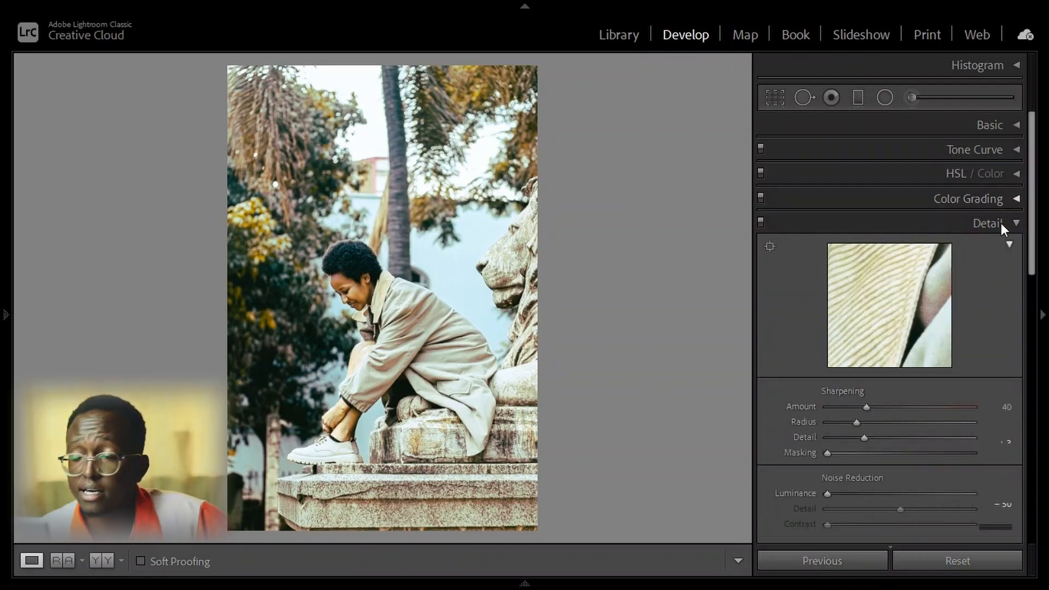
{"action": "scroll", "coordinate": [867, 349], "scroll_direction": "down", "scroll_amount": 2}
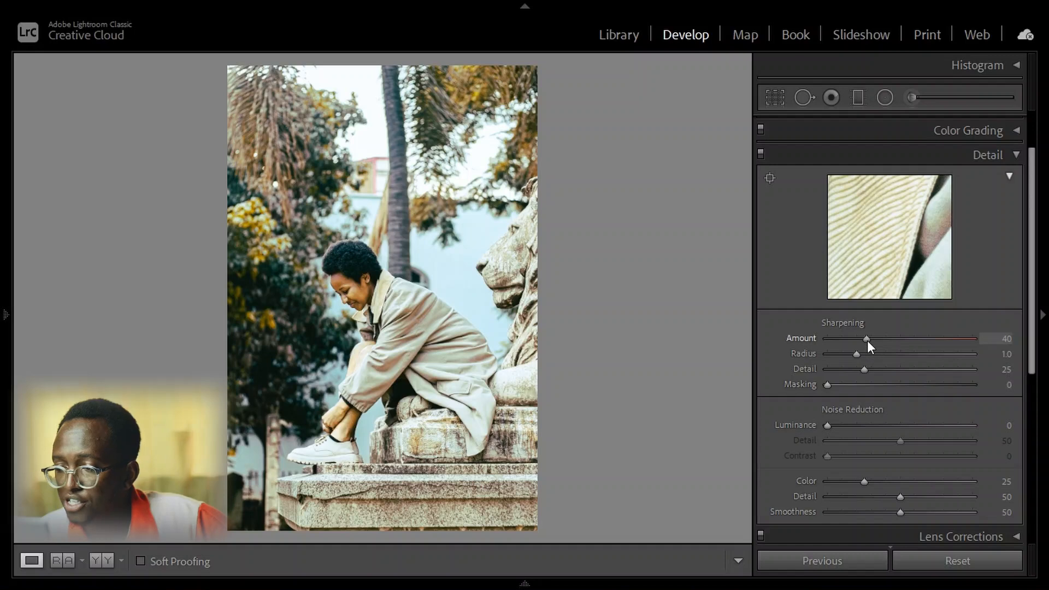
{"action": "mouse_move", "coordinate": [893, 344]}
{"action": "left_mouse_down"}
{"action": "mouse_move", "coordinate": [906, 328]}
{"action": "mouse_move", "coordinate": [900, 350]}
{"action": "left_mouse_up"}
- Set the Luminance noise reduction to 10 and lower the Color noise reduction
{"action": "scroll", "coordinate": [869, 442], "scroll_direction": "down", "scroll_amount": 2}
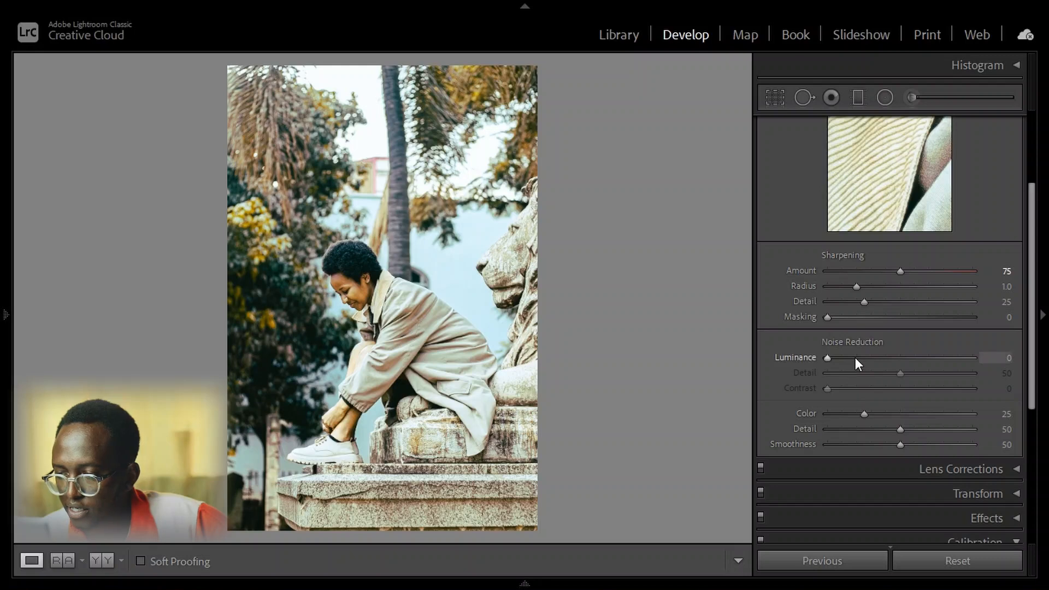
{"action": "left_click", "coordinate": [840, 360]}
{"action": "left_click_drag", "start_coordinate": [844, 357], "coordinate": [846, 357]}
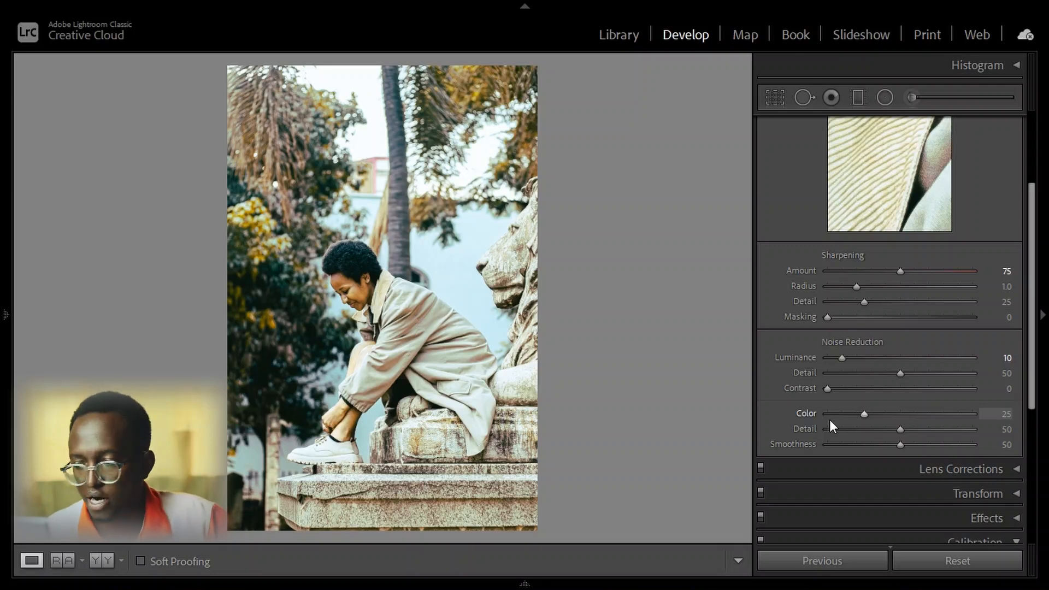
{"action": "left_click_drag", "start_coordinate": [865, 404], "coordinate": [846, 412]}
{"action": "scroll", "coordinate": [1004, 208], "scroll_direction": "up", "scroll_amount": 3}
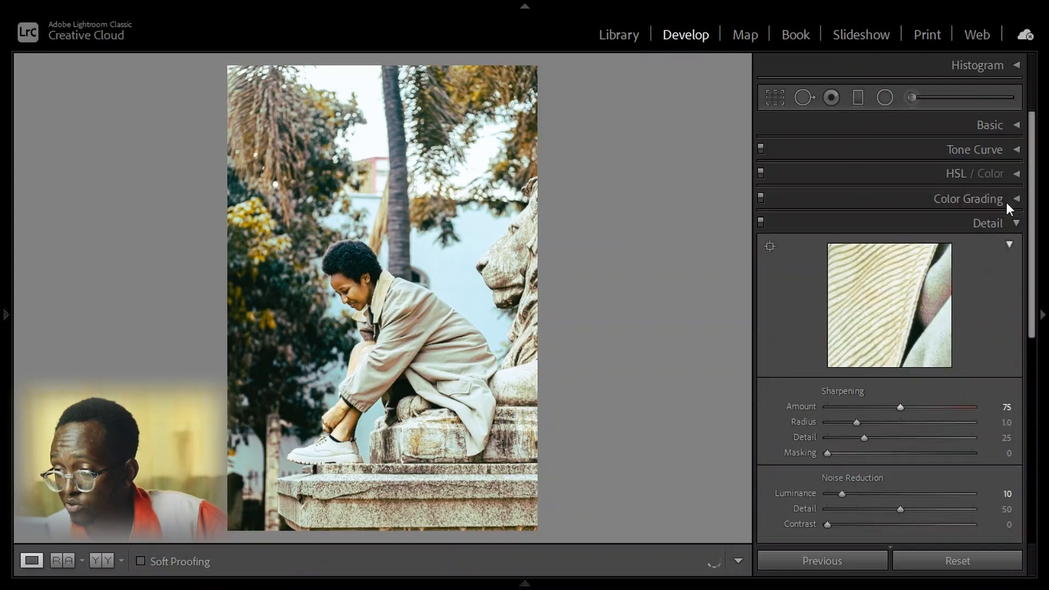
- Collapse the Detail section and apply a post-crop vignette with Amount −28, Midpoint 0 and Roundness +100
{"action": "left_click", "coordinate": [1018, 220]}
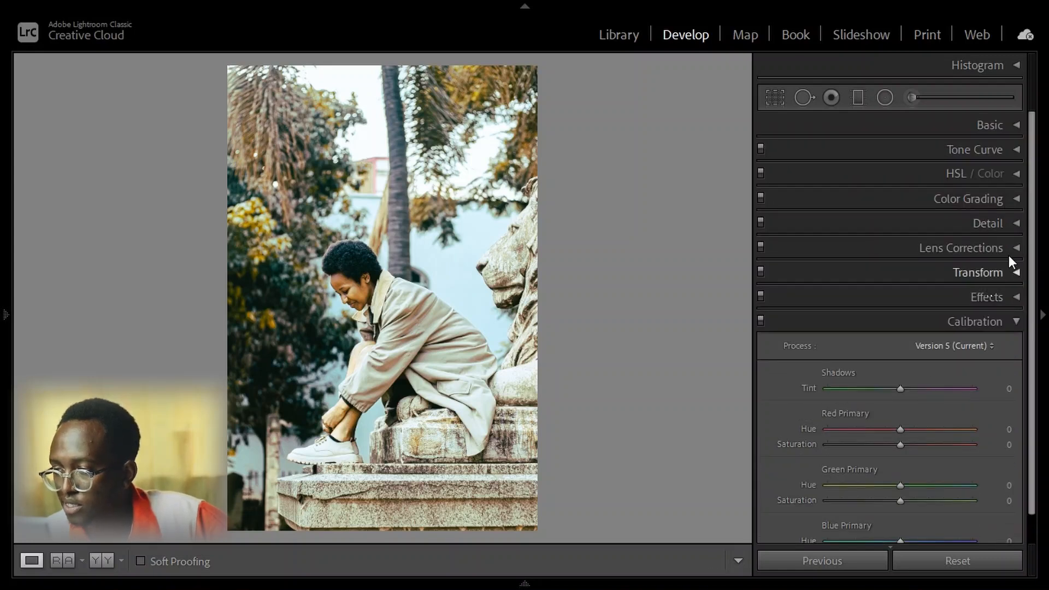
{"action": "left_click", "coordinate": [1014, 273]}
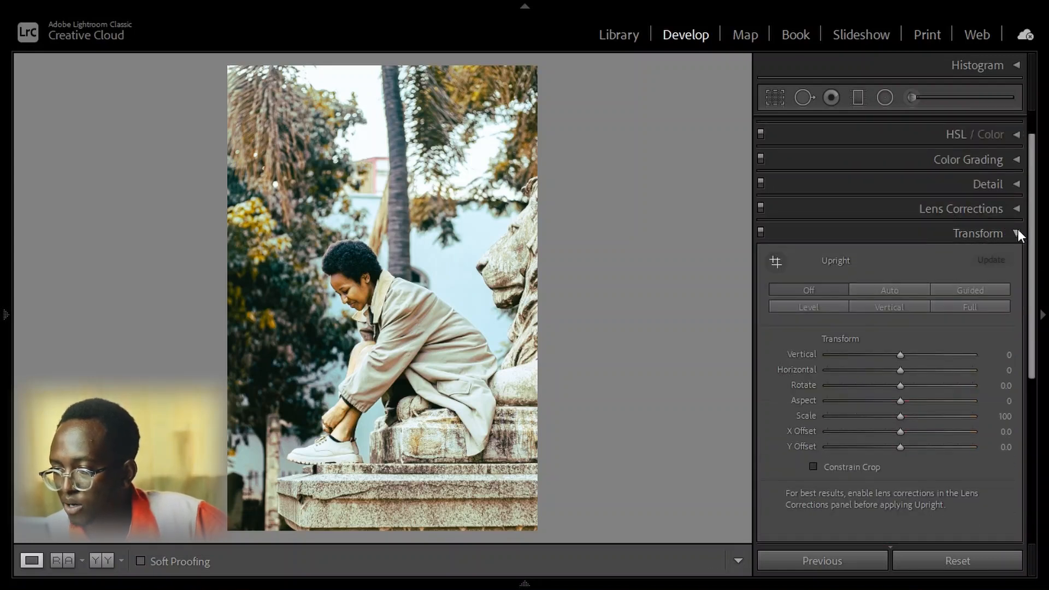
{"action": "left_click", "coordinate": [1017, 230]}
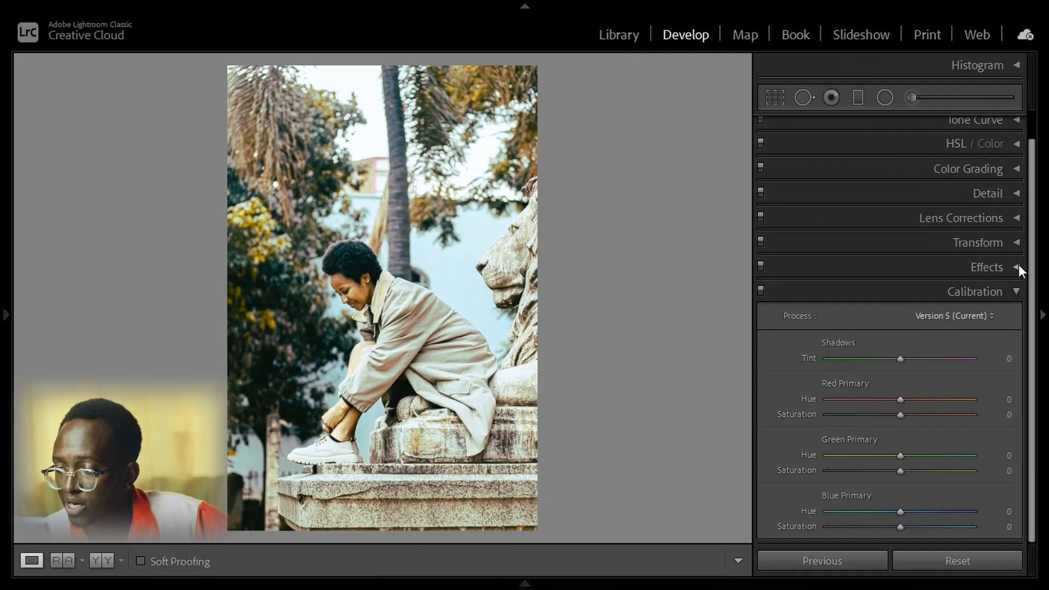
{"action": "left_click", "coordinate": [1018, 267]}
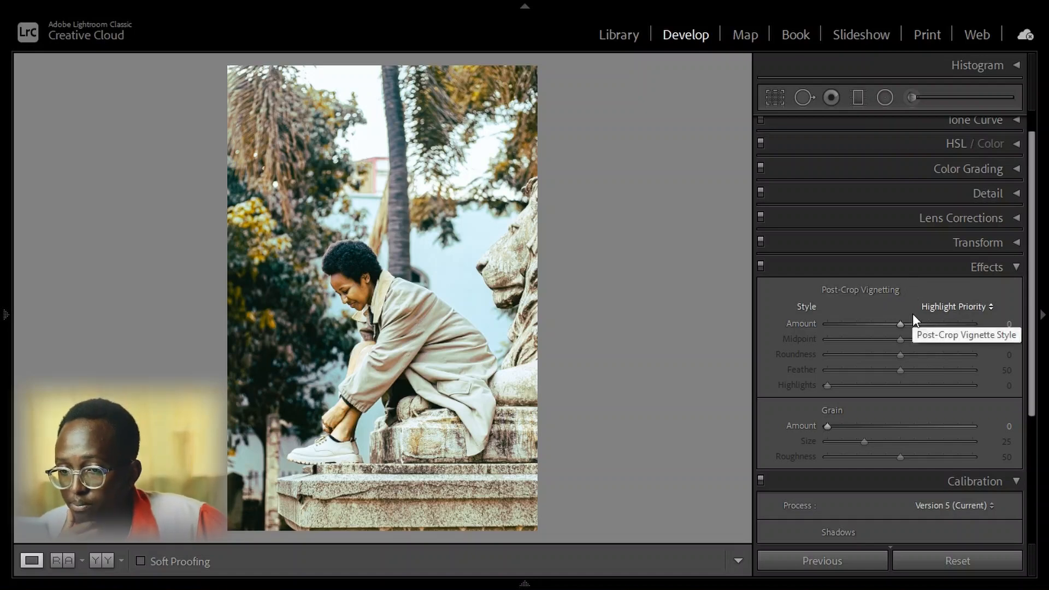
{"action": "left_click_drag", "start_coordinate": [900, 324], "coordinate": [802, 340]}
{"action": "left_click_drag", "start_coordinate": [897, 355], "coordinate": [989, 361]}
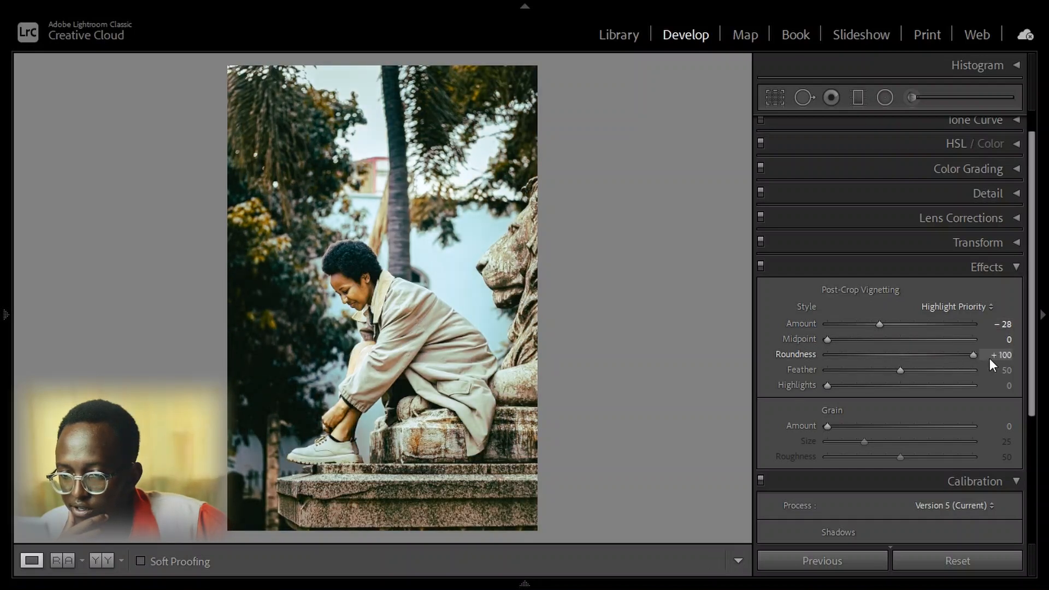
{"action": "double_click", "coordinate": [822, 355]}
{"action": "key", "text": "ctrl+z"}
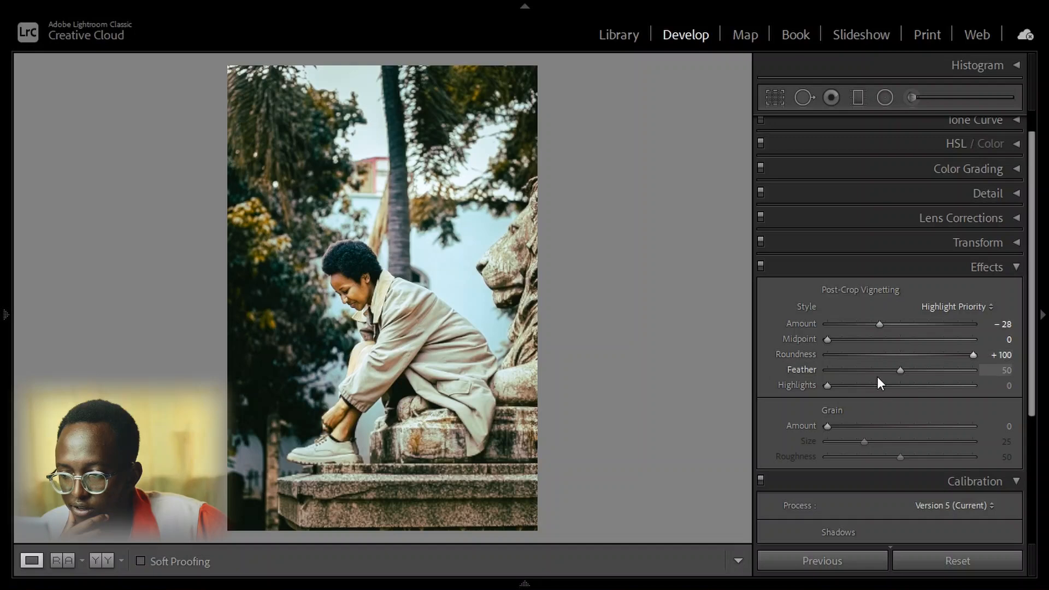
- Set the vignette's Feather to 100 and Amount to −19, and collapse the Effects section
{"action": "left_click_drag", "start_coordinate": [897, 371], "coordinate": [992, 373]}
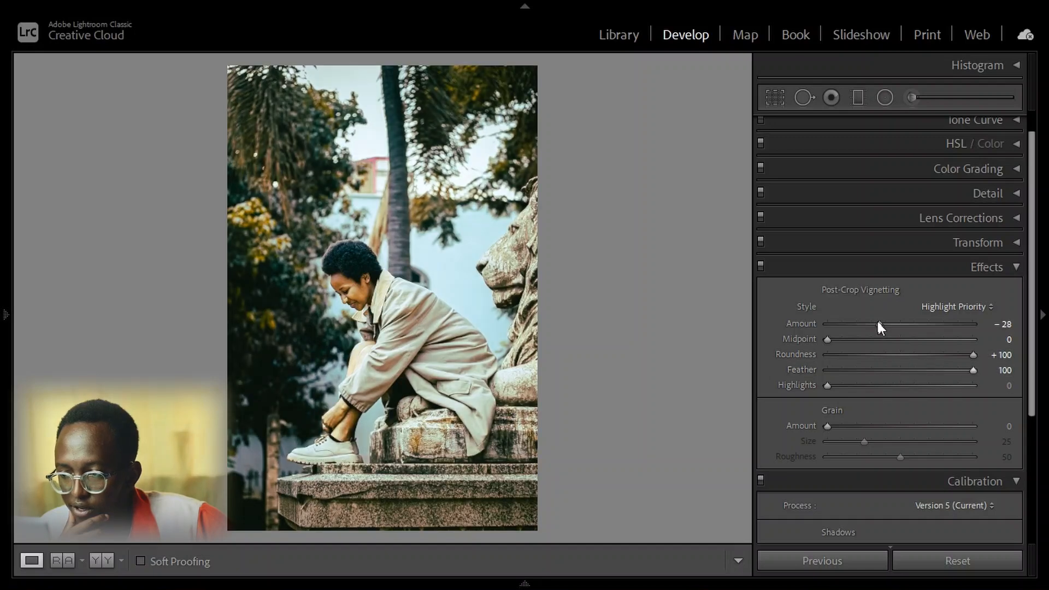
{"action": "left_click_drag", "start_coordinate": [878, 322], "coordinate": [889, 326]}
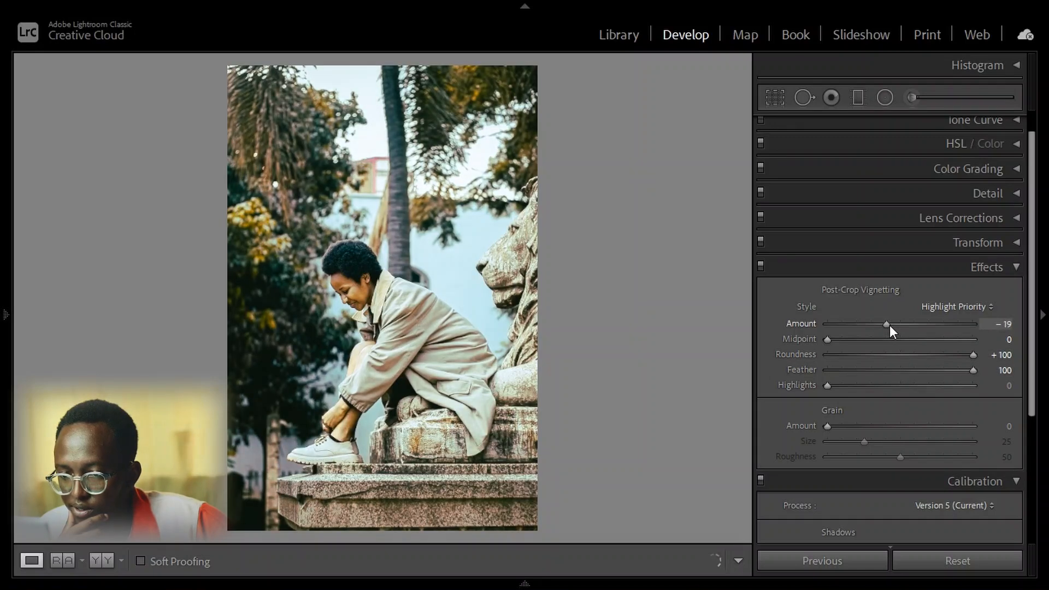
{"action": "left_click", "coordinate": [1015, 267]}
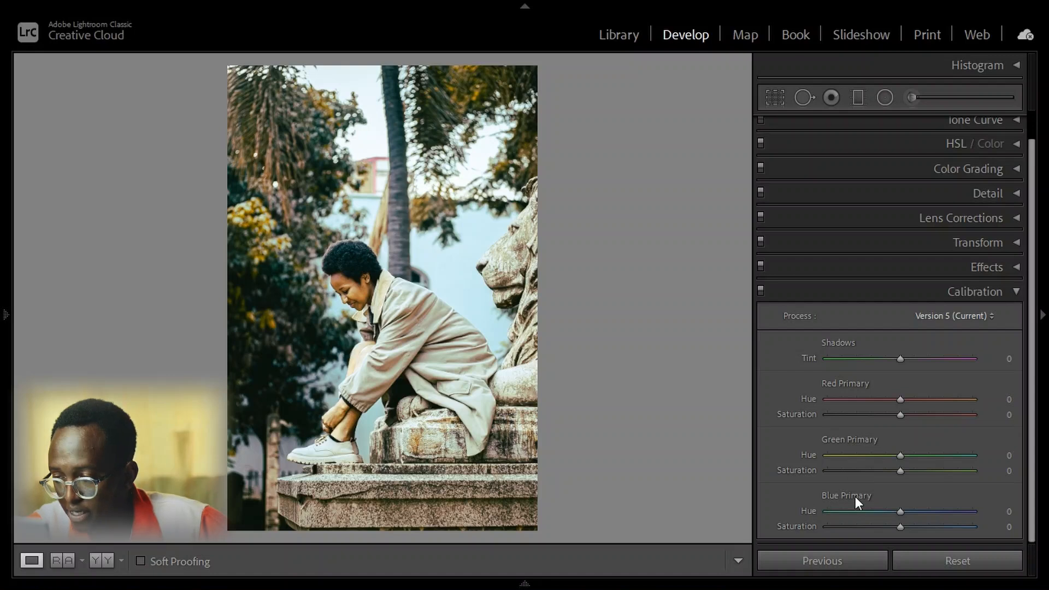
- Calibrate the Red Primary to Hue +11 and Saturation −36, and the Green Primary to Hue −100 and Saturation −34
{"action": "mouse_move", "coordinate": [901, 400]}
{"action": "left_mouse_down"}
{"action": "mouse_move", "coordinate": [891, 402]}
{"action": "mouse_move", "coordinate": [919, 401]}
{"action": "mouse_move", "coordinate": [874, 414]}
{"action": "mouse_move", "coordinate": [908, 398]}
{"action": "left_mouse_up"}
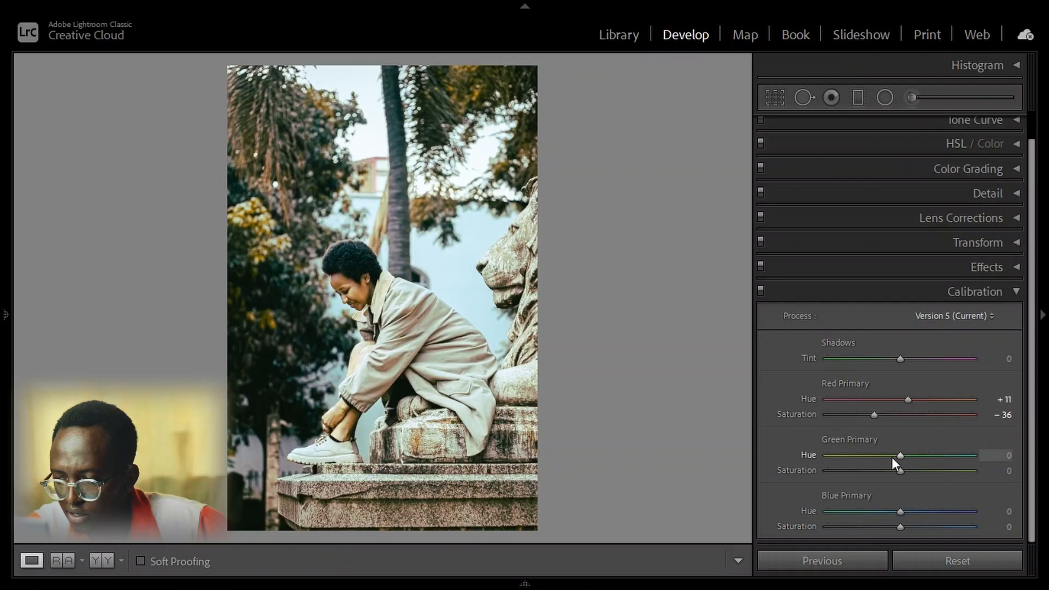
{"action": "left_click_drag", "start_coordinate": [901, 455], "coordinate": [812, 469]}
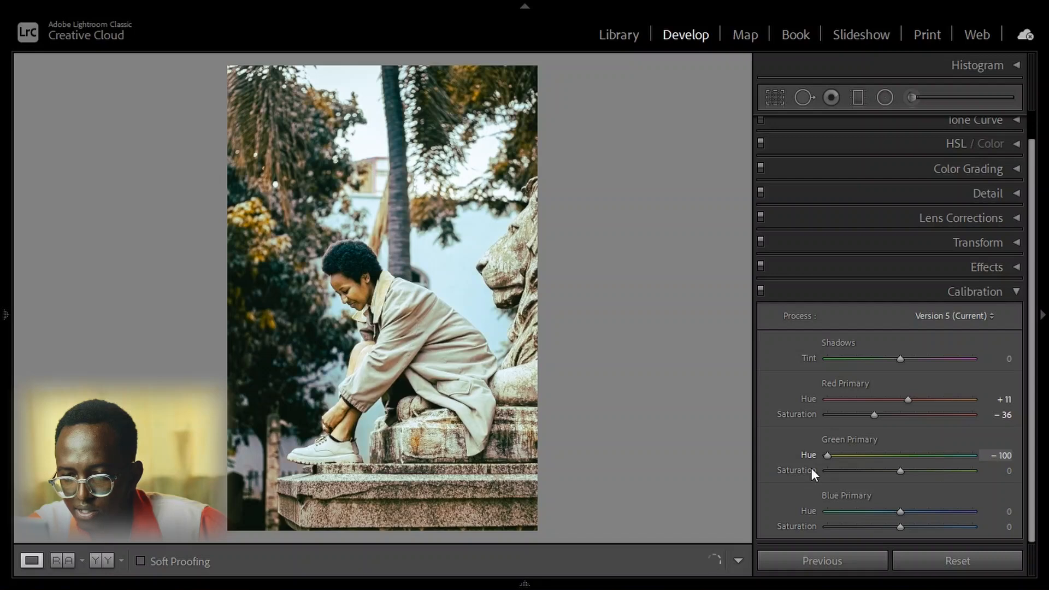
{"action": "left_click_drag", "start_coordinate": [902, 471], "coordinate": [880, 476]}
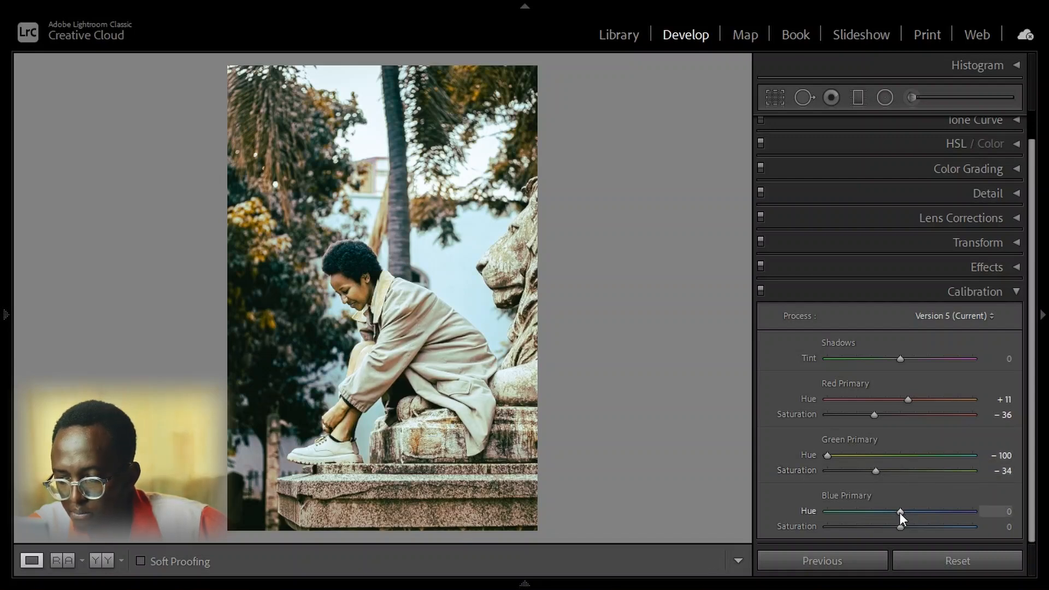
- Calibrate the Blue Primary to Hue −100 and Saturation +34, and set the Red Primary Saturation to −42
{"action": "left_click_drag", "start_coordinate": [900, 512], "coordinate": [814, 519]}
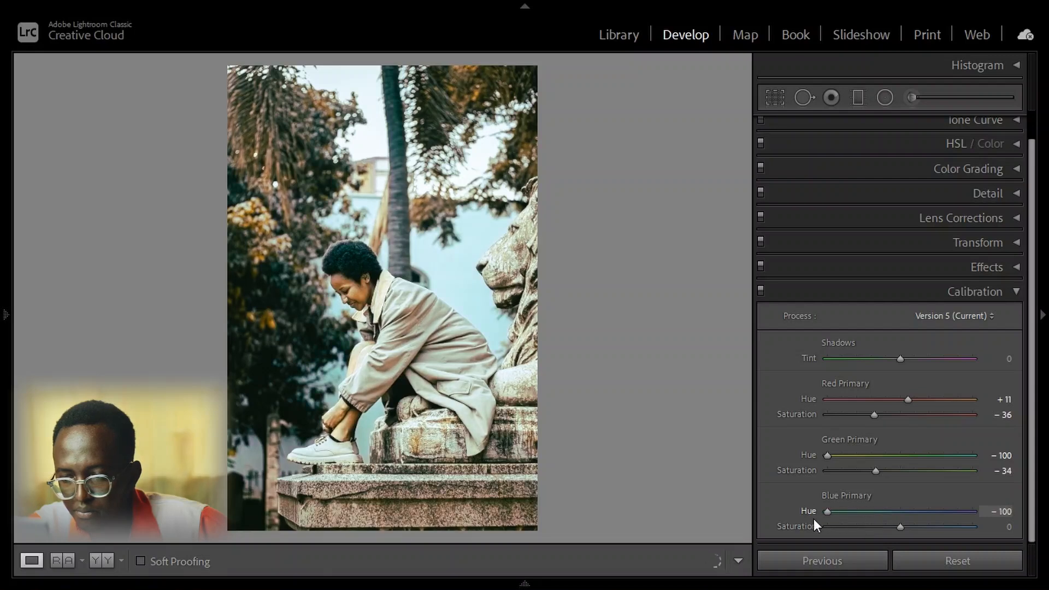
{"action": "mouse_move", "coordinate": [905, 531]}
{"action": "left_mouse_down"}
{"action": "mouse_move", "coordinate": [838, 533]}
{"action": "mouse_move", "coordinate": [929, 536]}
{"action": "mouse_move", "coordinate": [920, 537]}
{"action": "left_mouse_up"}
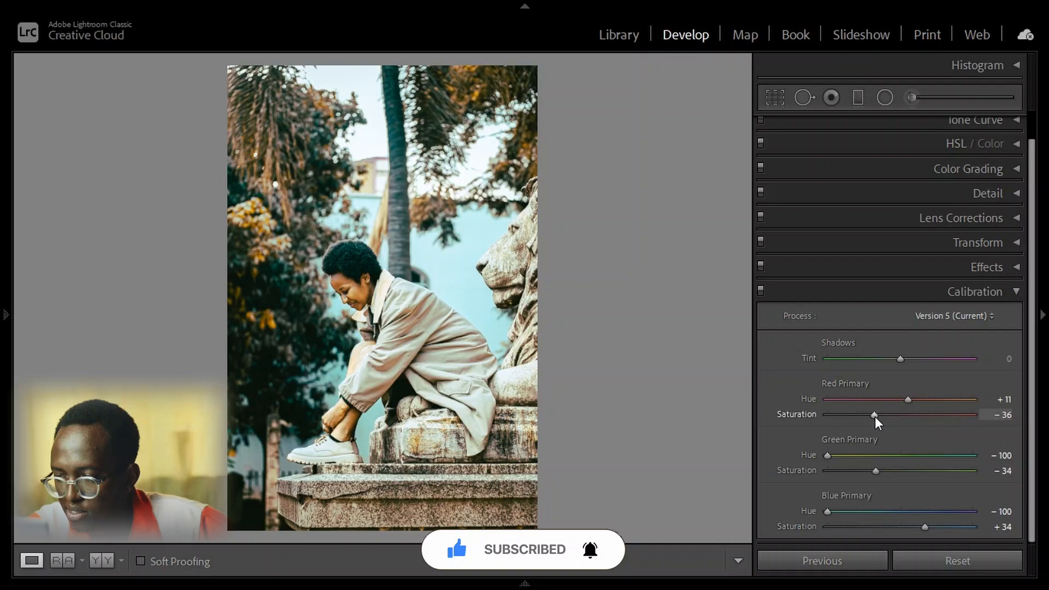
{"action": "left_click_drag", "start_coordinate": [874, 415], "coordinate": [869, 415]}
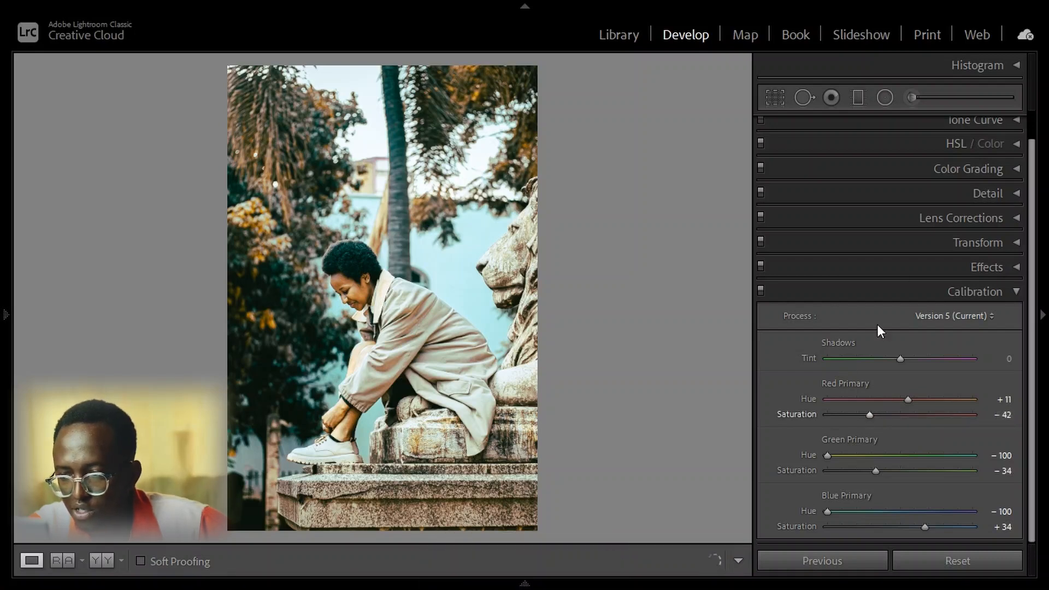
- Set the HSL Hue of Red to +63 and of Orange to +53
{"action": "scroll", "coordinate": [928, 262], "scroll_direction": "up", "scroll_amount": 1}
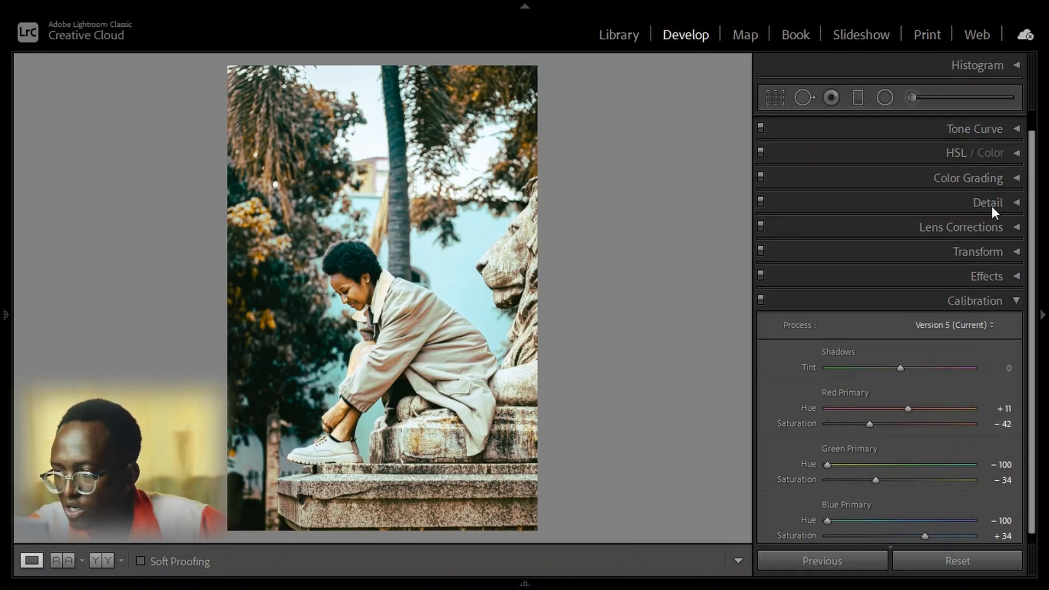
{"action": "left_click", "coordinate": [1011, 153]}
{"action": "left_click", "coordinate": [784, 176]}
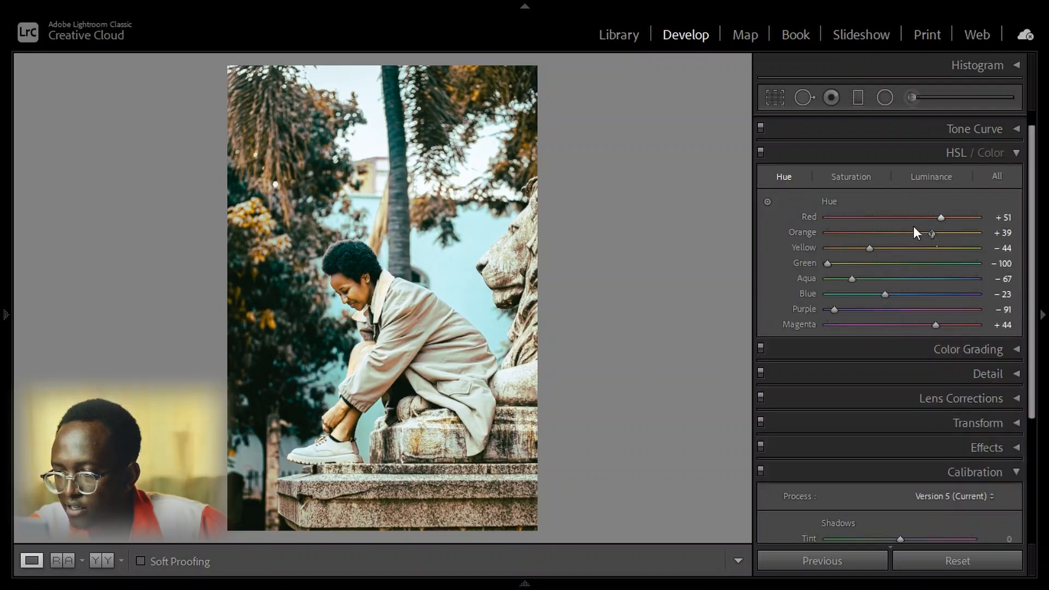
{"action": "mouse_move", "coordinate": [939, 217]}
{"action": "left_mouse_down"}
{"action": "mouse_move", "coordinate": [925, 218]}
{"action": "mouse_move", "coordinate": [950, 217]}
{"action": "mouse_move", "coordinate": [942, 232]}
{"action": "left_mouse_up"}
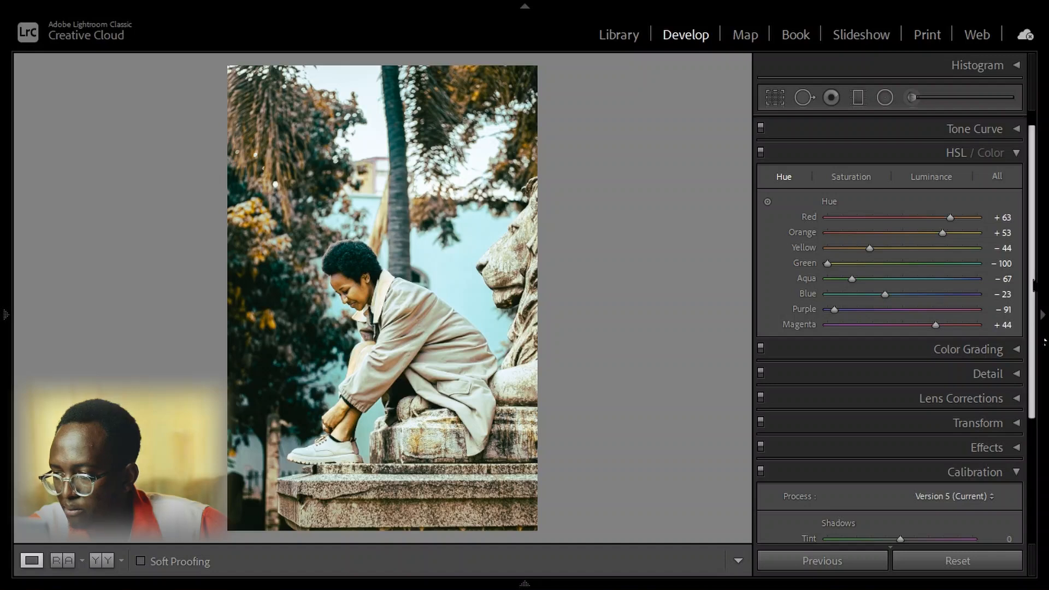
{"action": "scroll", "coordinate": [1020, 139], "scroll_direction": "up", "scroll_amount": 1}
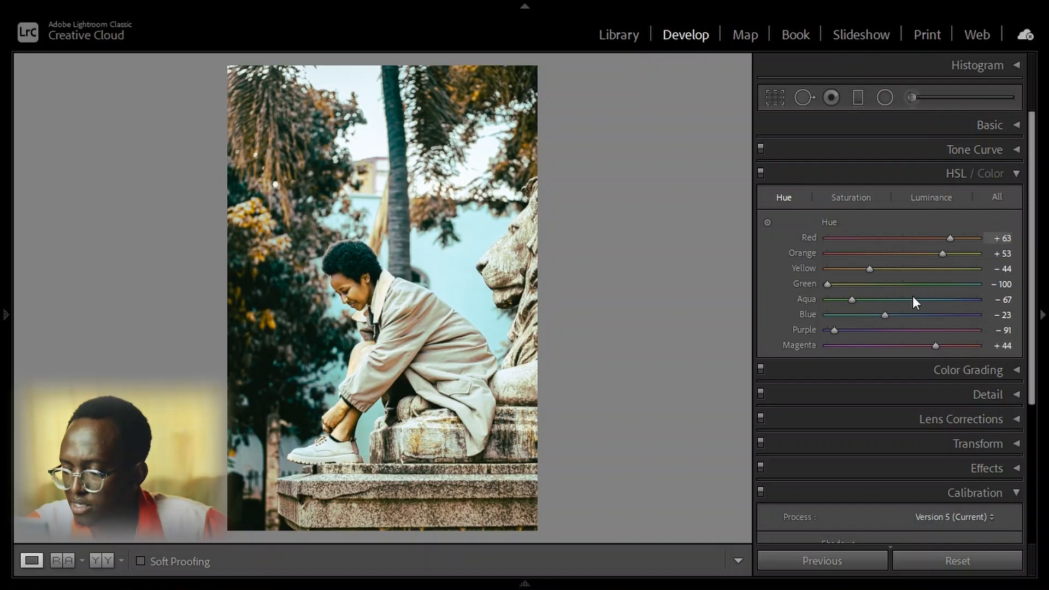
{"action": "left_click", "coordinate": [872, 94]}
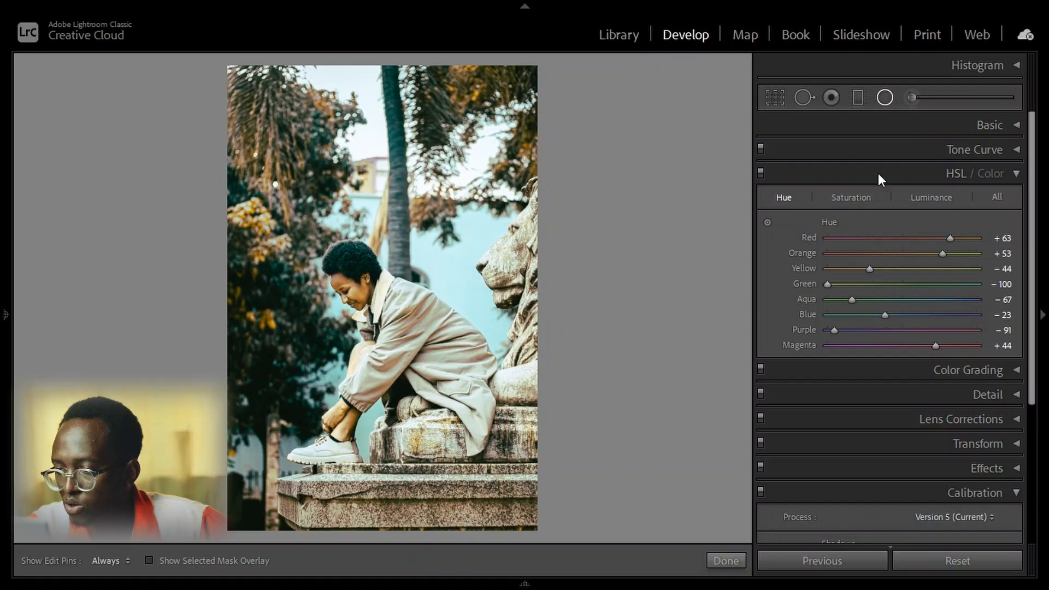
{"action": "left_click", "coordinate": [876, 95]}
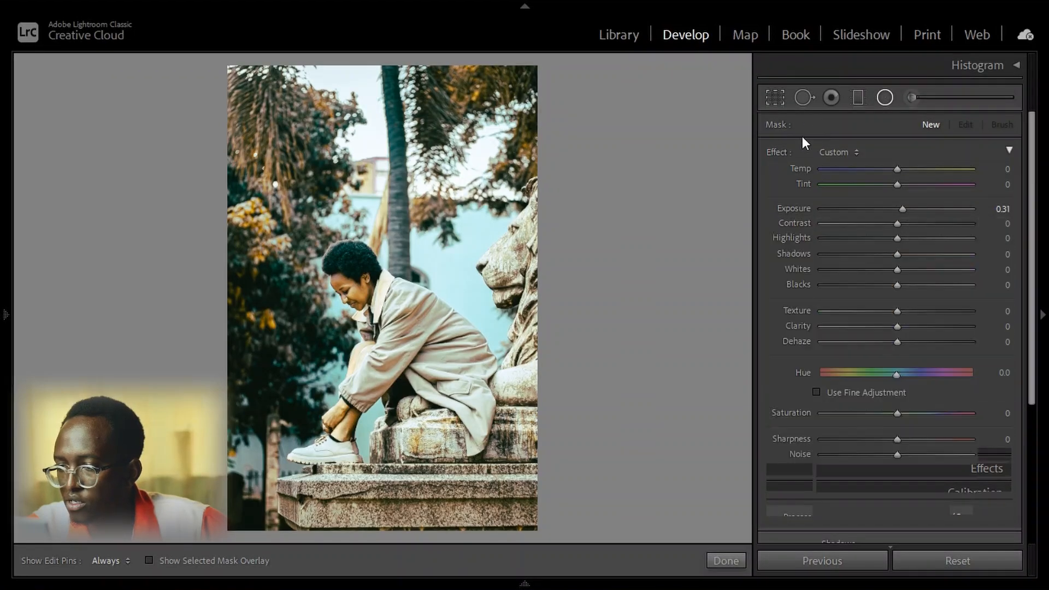
{"action": "left_click", "coordinate": [727, 560]}
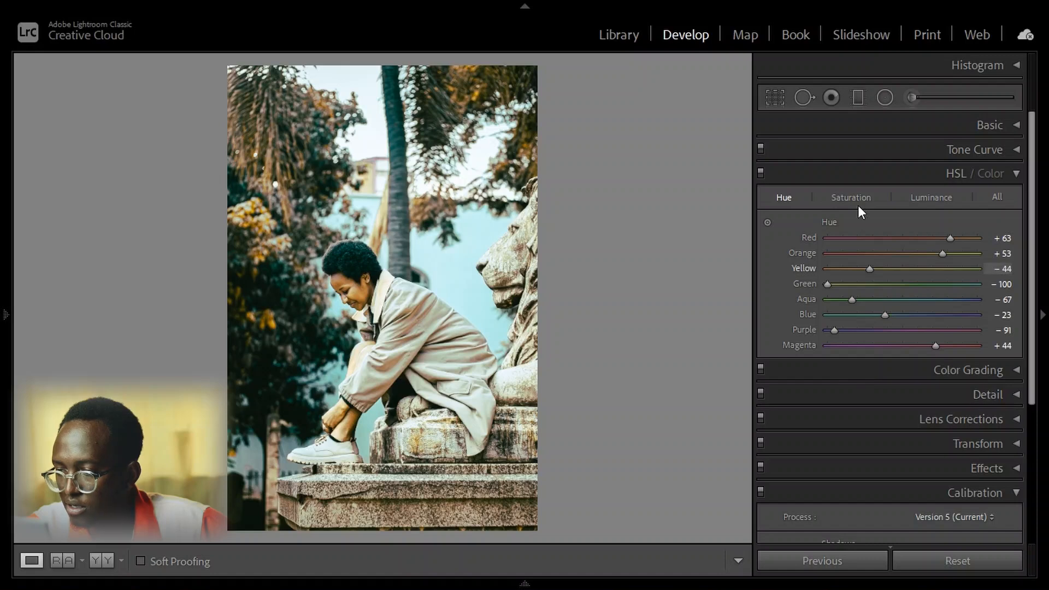
- Lower the HSL Saturation of Aqua to −100 and of Blue to −81
{"action": "left_click", "coordinate": [842, 197]}
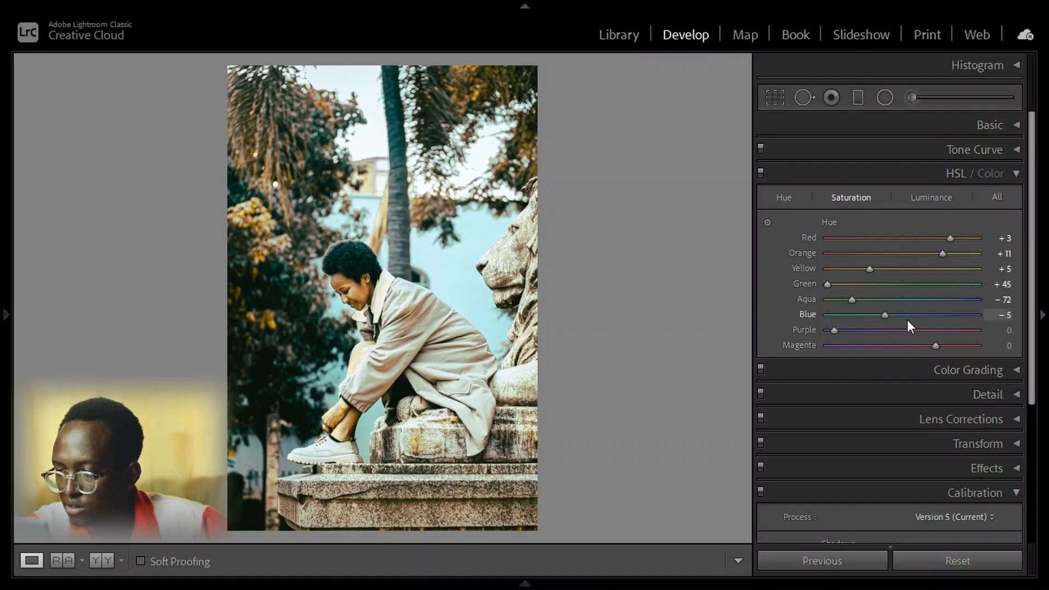
{"action": "left_click_drag", "start_coordinate": [899, 320], "coordinate": [840, 315]}
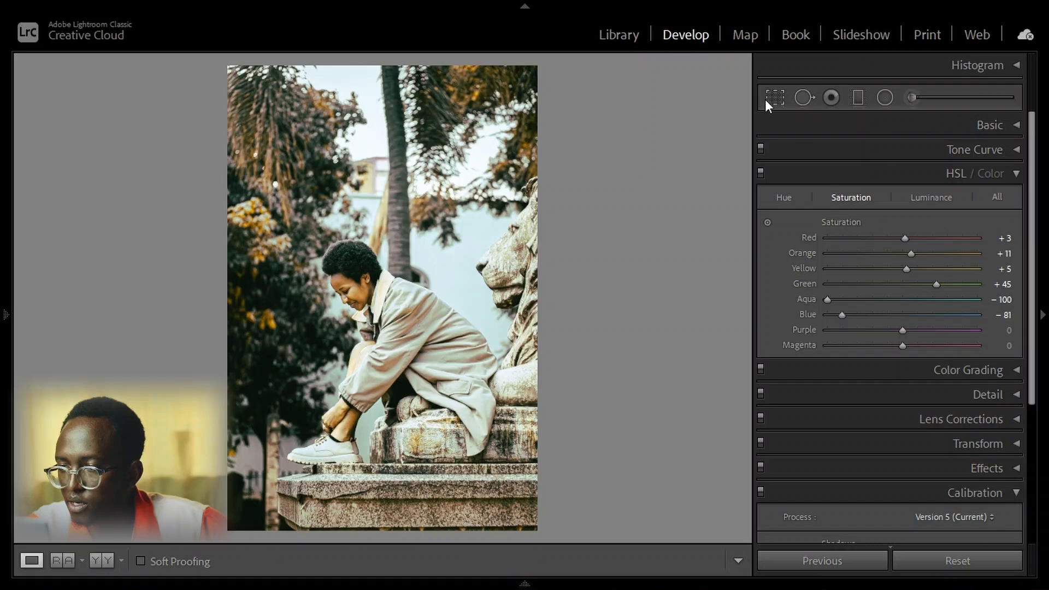
- Add a diagonal graduated filter from the photo's right edge with Exposure −0.47, and shift it left toward the woman's knees
{"action": "left_click", "coordinate": [878, 98]}
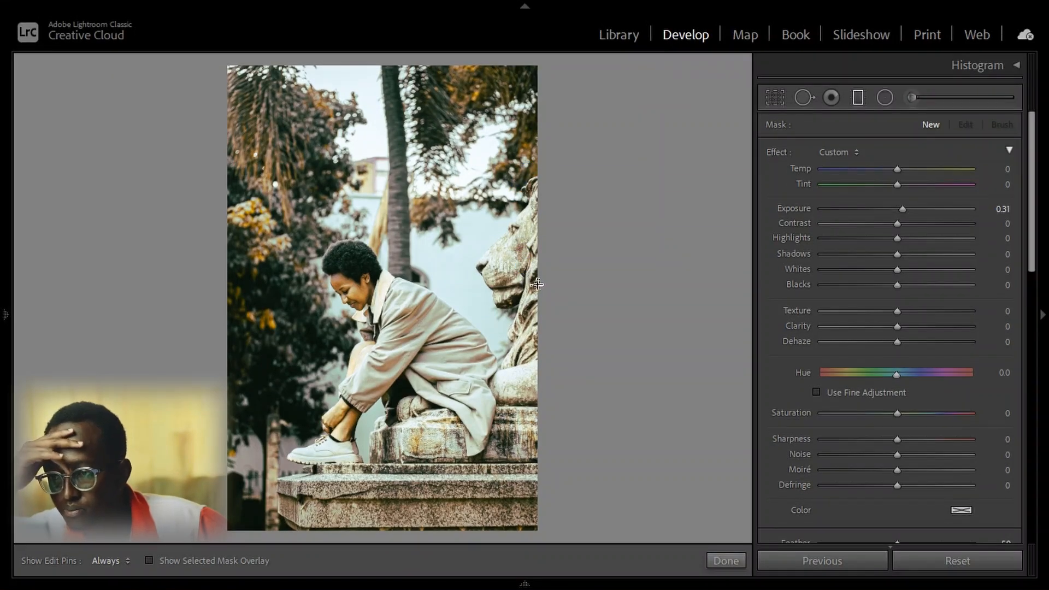
{"action": "mouse_move", "coordinate": [539, 279]}
{"action": "left_mouse_down"}
{"action": "mouse_move", "coordinate": [415, 322]}
{"action": "mouse_move", "coordinate": [337, 374]}
{"action": "left_mouse_up"}
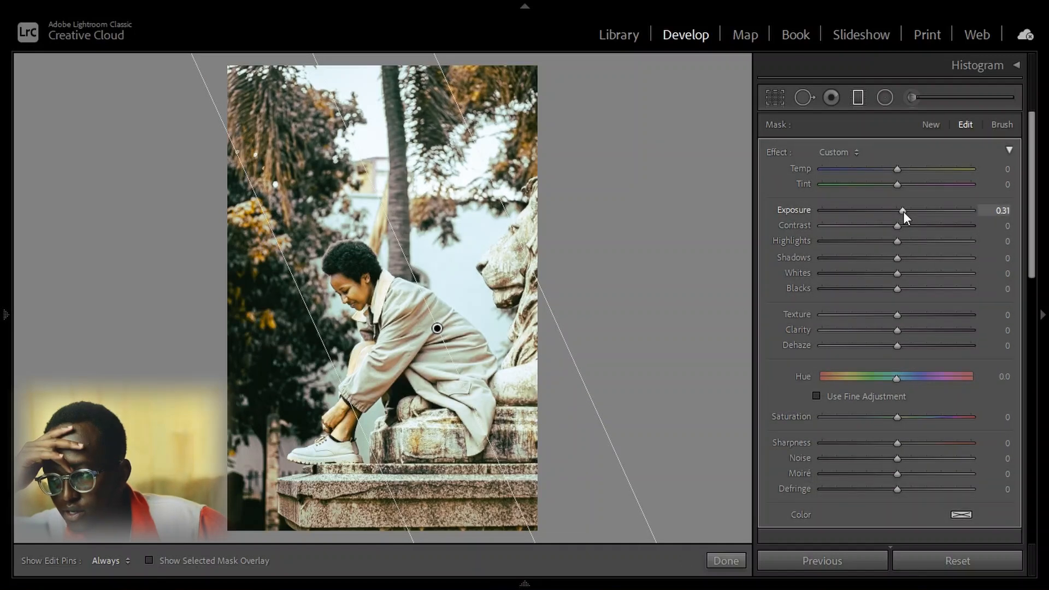
{"action": "mouse_move", "coordinate": [903, 212]}
{"action": "left_mouse_down"}
{"action": "mouse_move", "coordinate": [861, 214]}
{"action": "mouse_move", "coordinate": [889, 211]}
{"action": "left_mouse_up"}
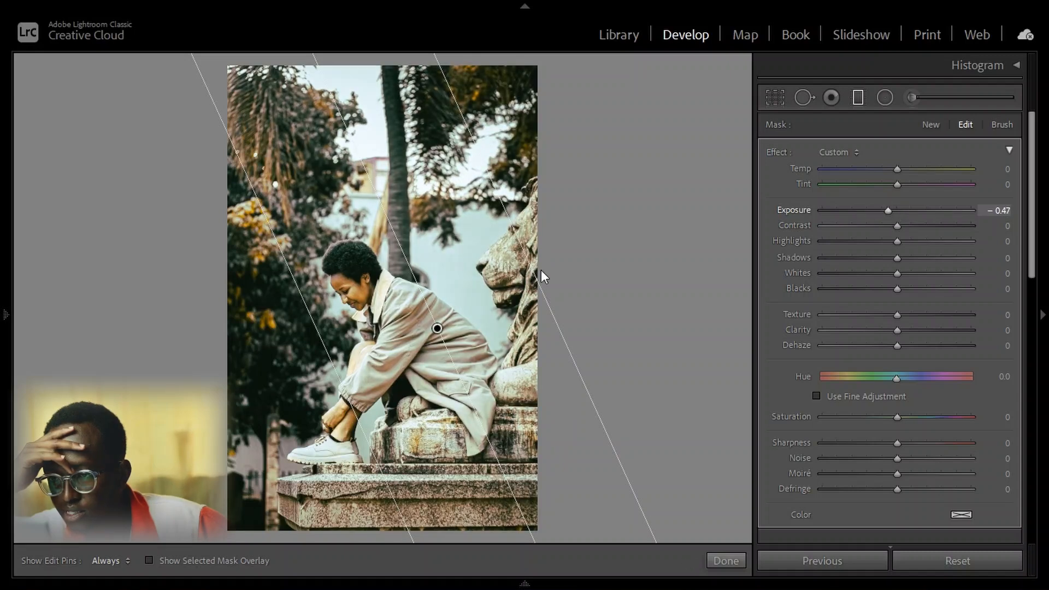
{"action": "left_click_drag", "start_coordinate": [437, 328], "coordinate": [385, 329]}
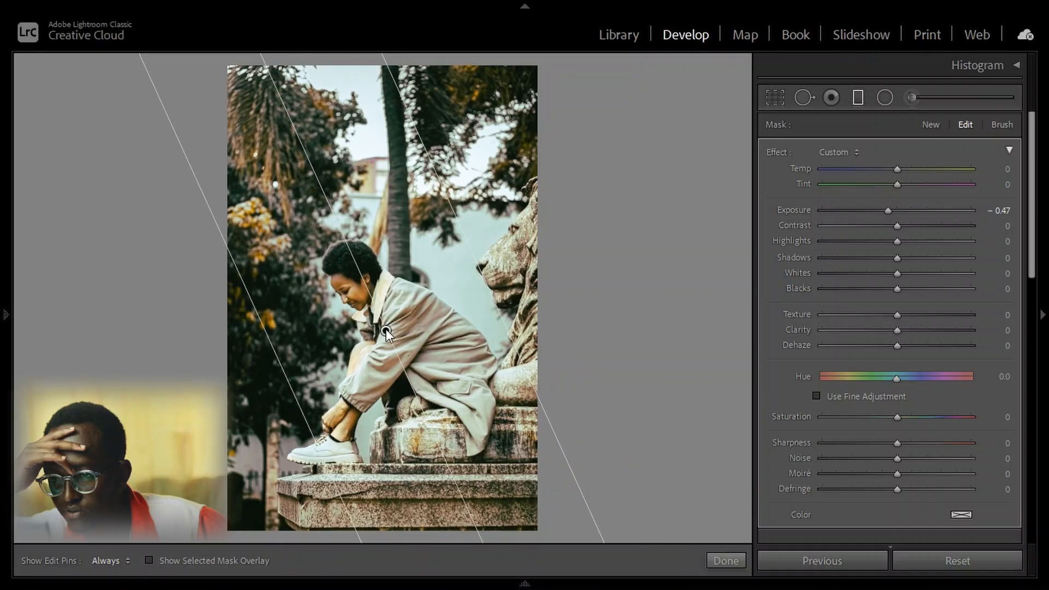
- Add a second graduated filter from the photo's lower-left corner toward the woman, with Exposure −0.68
{"action": "left_click_drag", "start_coordinate": [229, 533], "coordinate": [426, 279]}
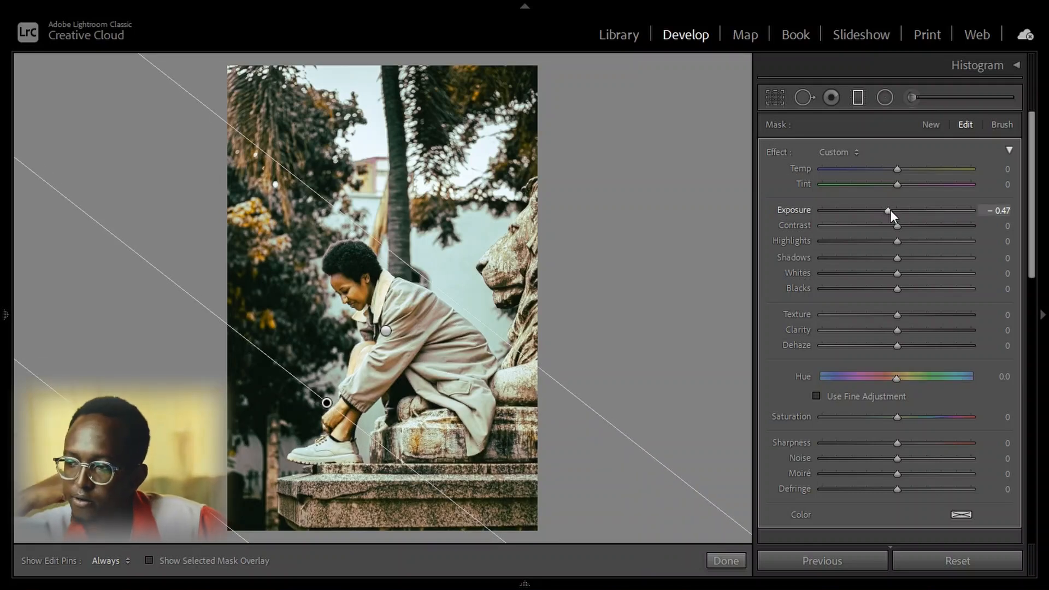
{"action": "left_click_drag", "start_coordinate": [890, 209], "coordinate": [887, 210]}
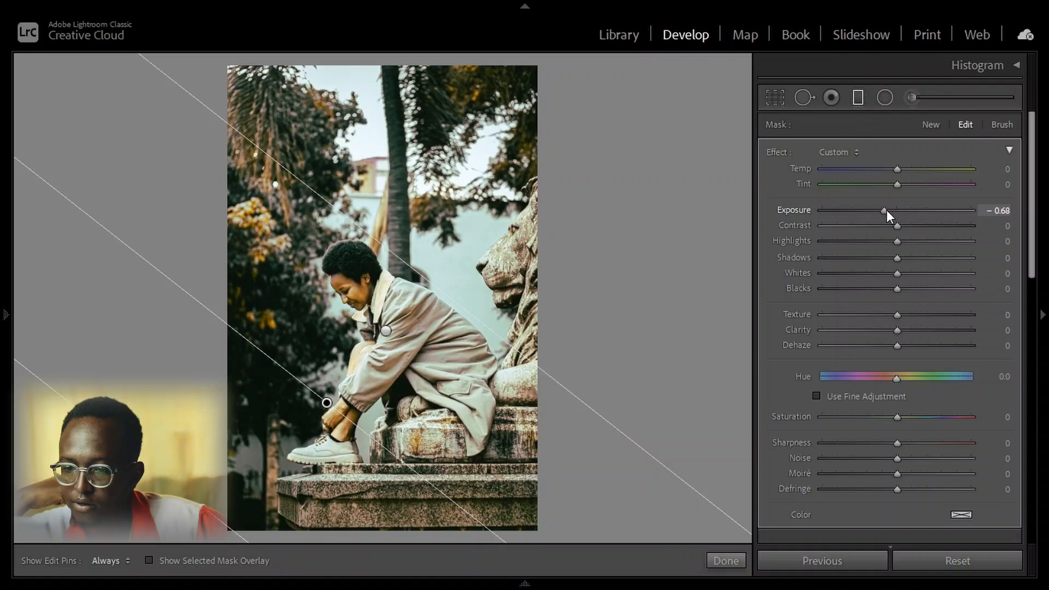
- Add a graduated filter from the photo's upper-left corner downward with Exposure −0.31, Shadows 37 and Blacks −7, and finish filter editing
{"action": "left_click_drag", "start_coordinate": [241, 84], "coordinate": [301, 348]}
{"action": "double_click", "coordinate": [884, 212]}
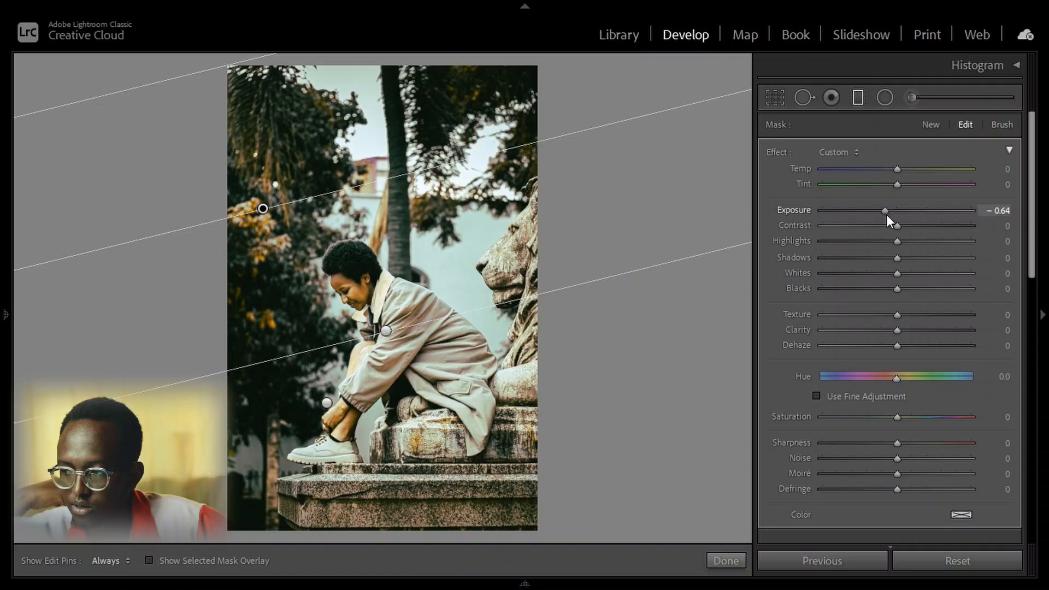
{"action": "left_click_drag", "start_coordinate": [896, 210], "coordinate": [893, 210]}
{"action": "left_click_drag", "start_coordinate": [897, 256], "coordinate": [924, 258]}
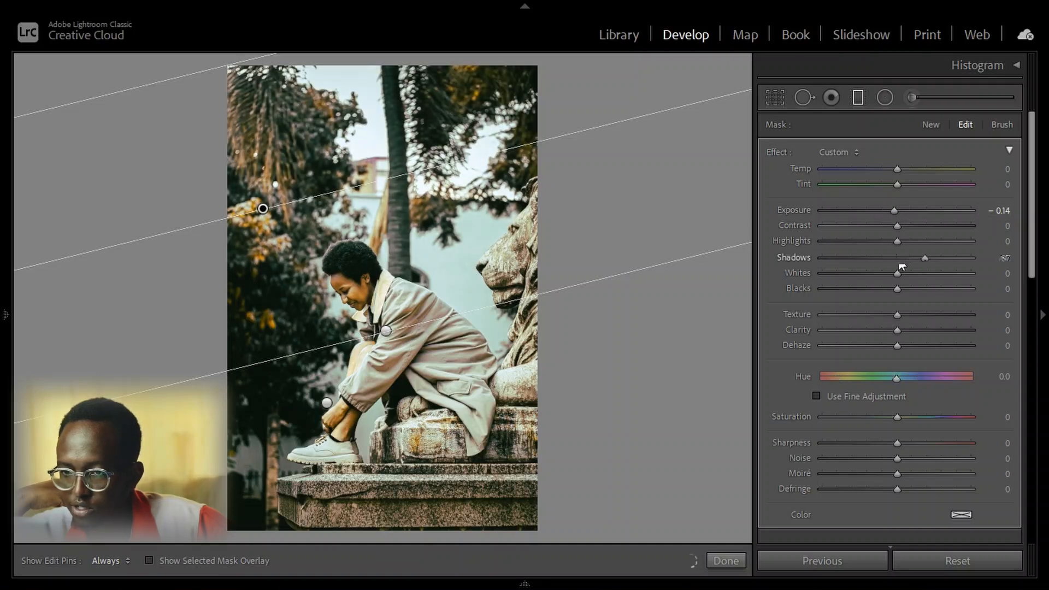
{"action": "left_click_drag", "start_coordinate": [892, 210], "coordinate": [889, 211]}
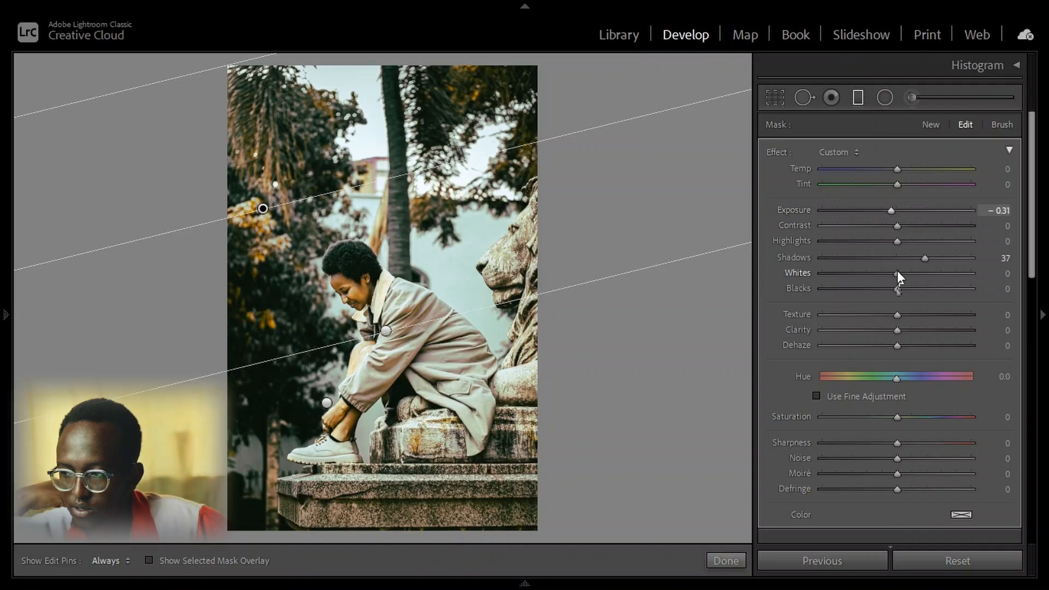
{"action": "left_click_drag", "start_coordinate": [893, 289], "coordinate": [891, 290]}
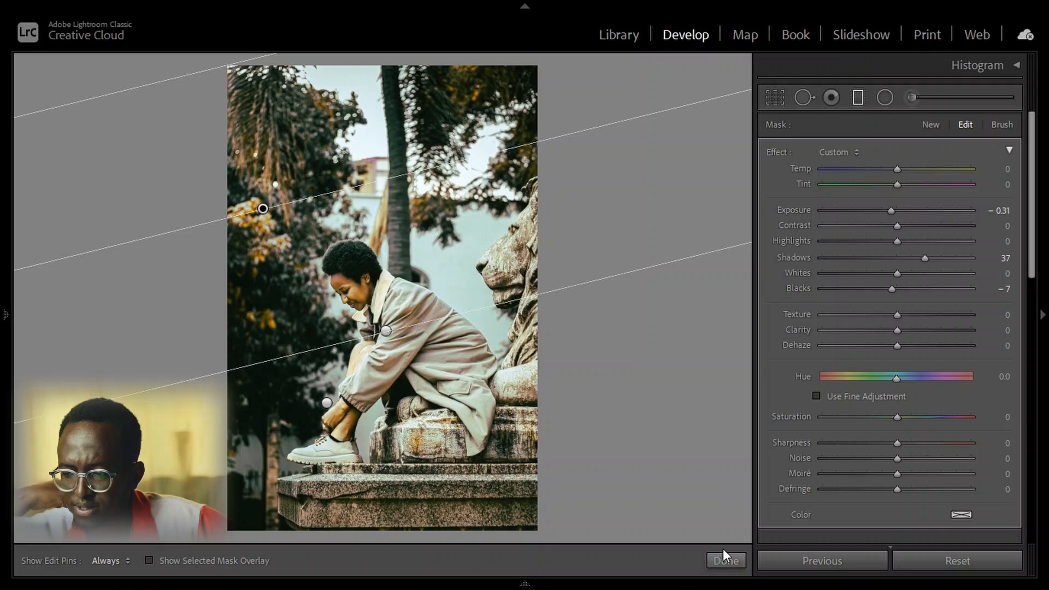
{"action": "left_click", "coordinate": [728, 561]}
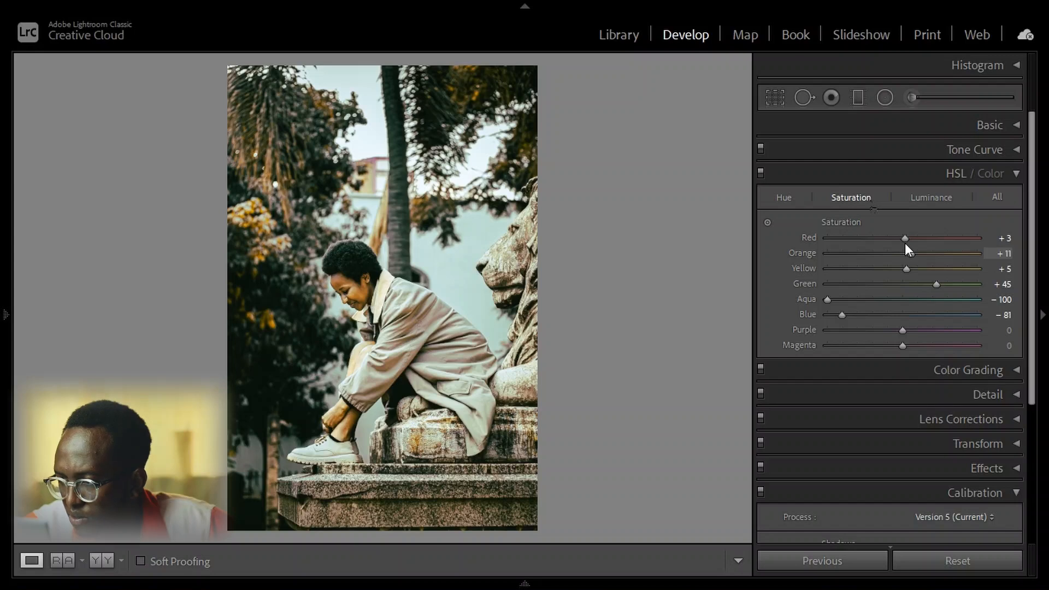
- Set the HSL Saturation of Orange to −5 and its Luminance to +65
{"action": "left_click_drag", "start_coordinate": [912, 254], "coordinate": [897, 254]}
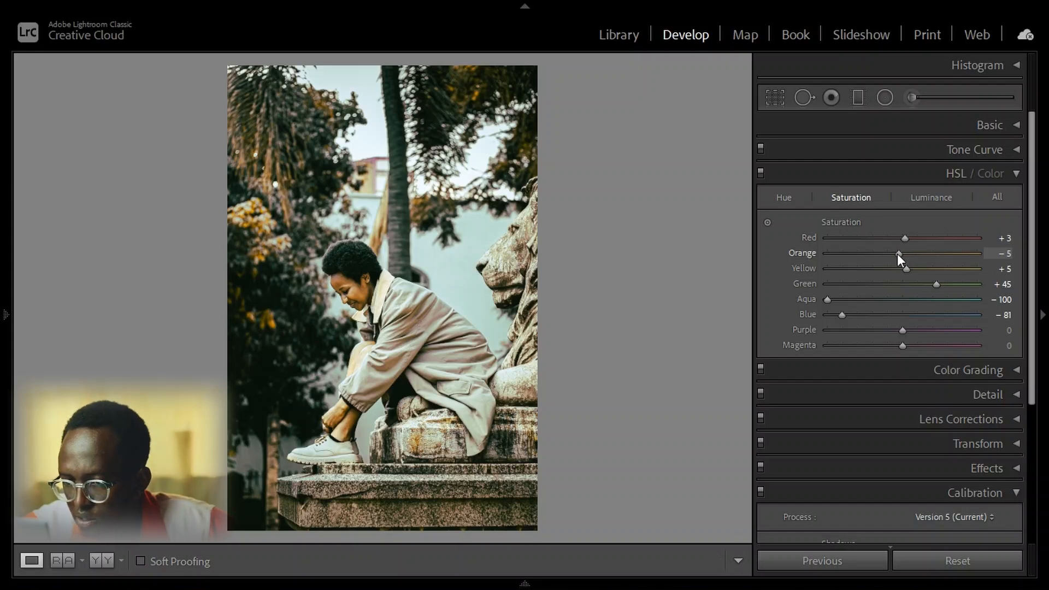
{"action": "left_click", "coordinate": [930, 198]}
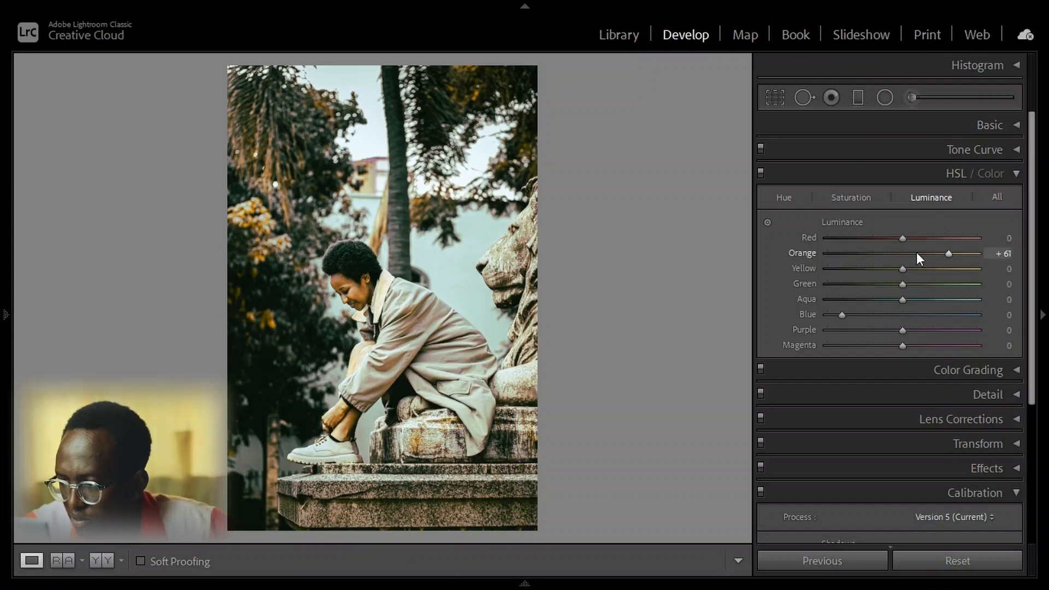
{"action": "left_click_drag", "start_coordinate": [916, 251], "coordinate": [952, 251]}
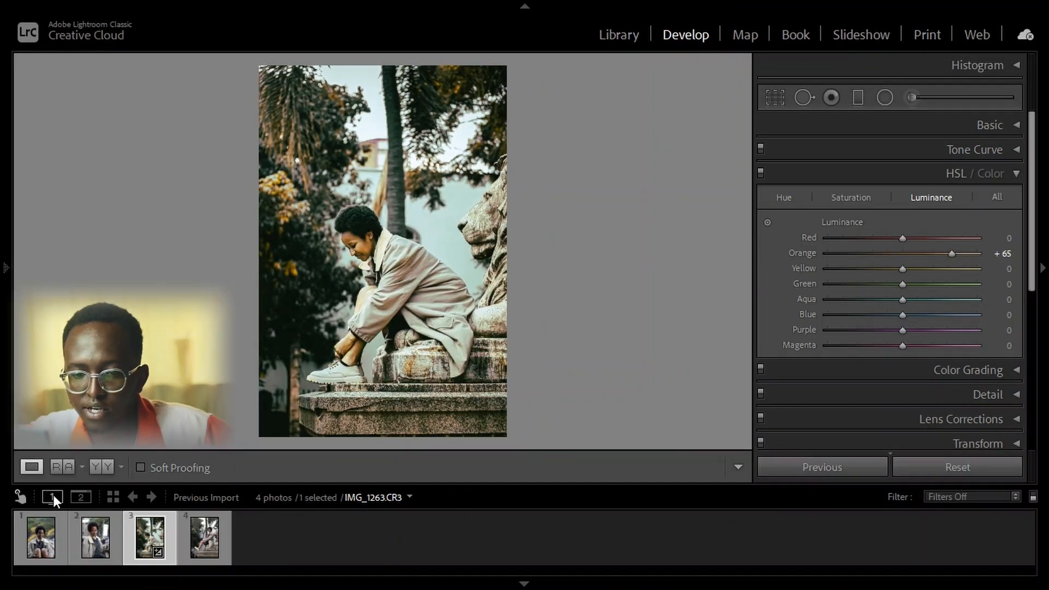
- Compare the edited photo side by side with its original, and return to the single-photo view
{"action": "left_click", "coordinate": [102, 468]}
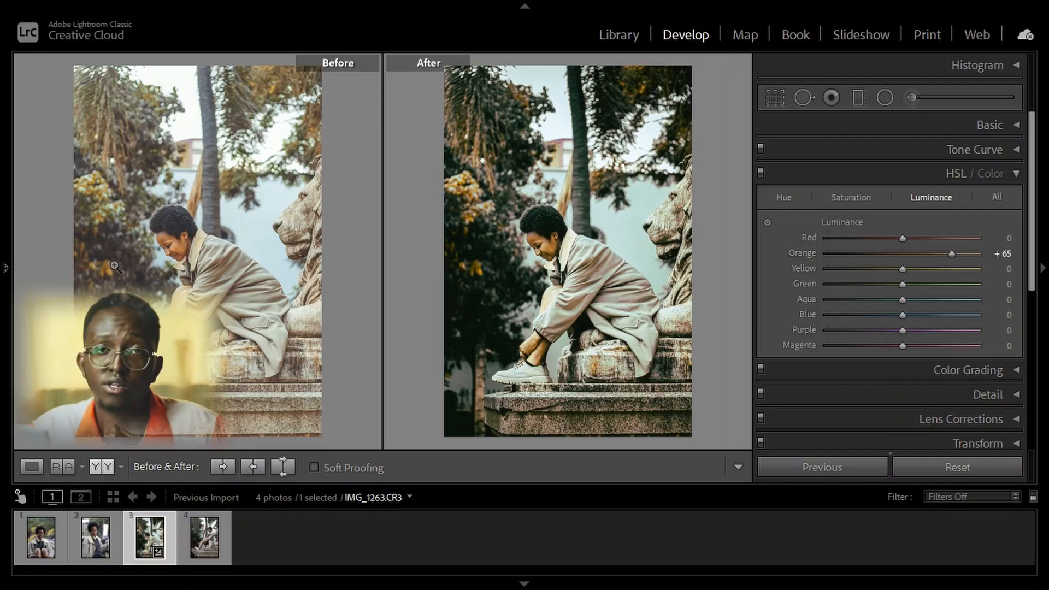
{"action": "left_click", "coordinate": [31, 466]}
{"action": "left_click", "coordinate": [3, 263]}
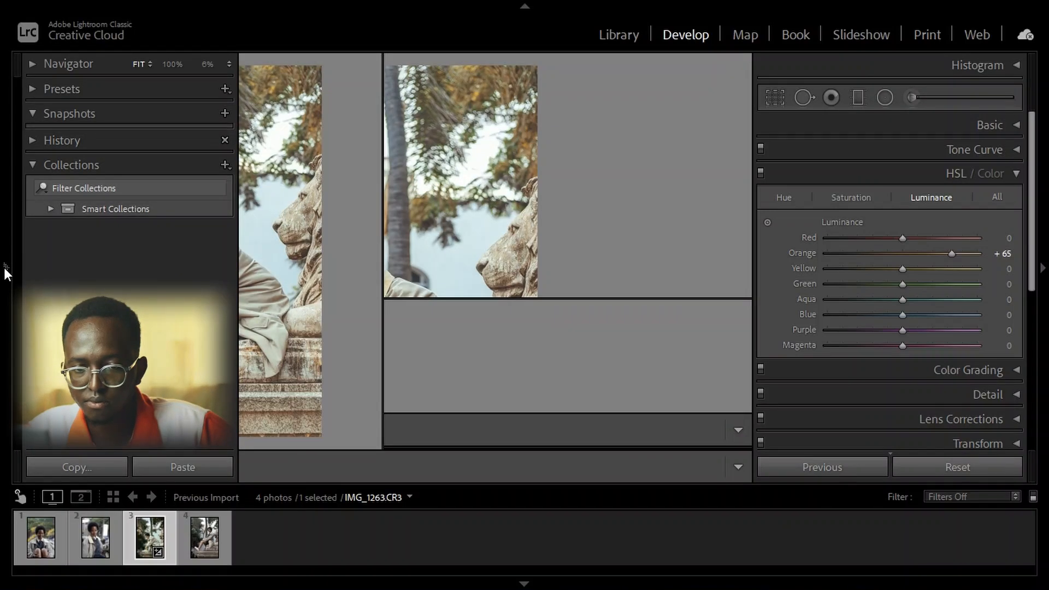
{"action": "left_click", "coordinate": [6, 270]}
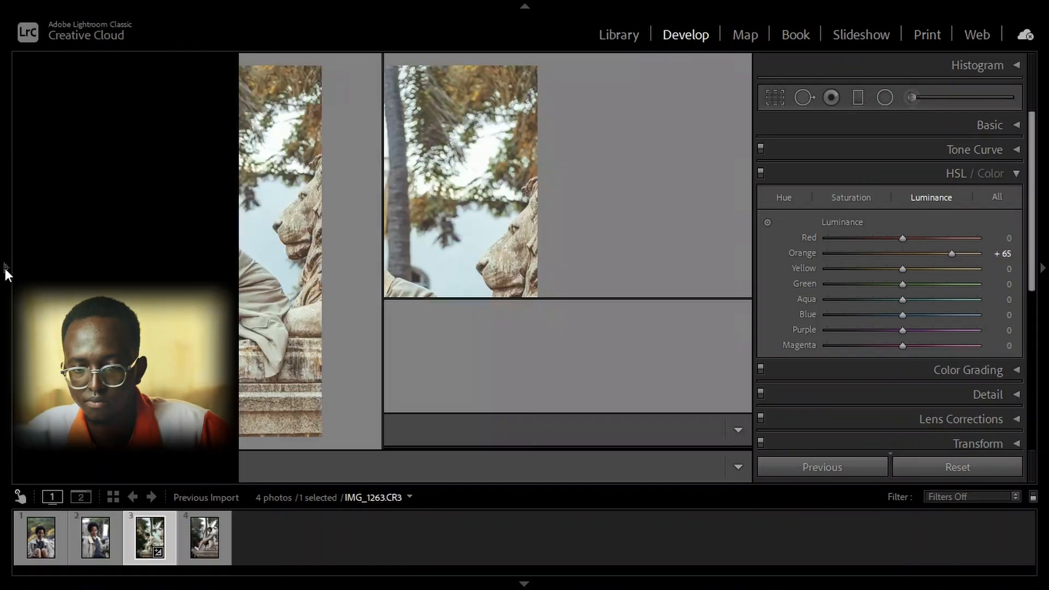
{"action": "left_click", "coordinate": [4, 292]}
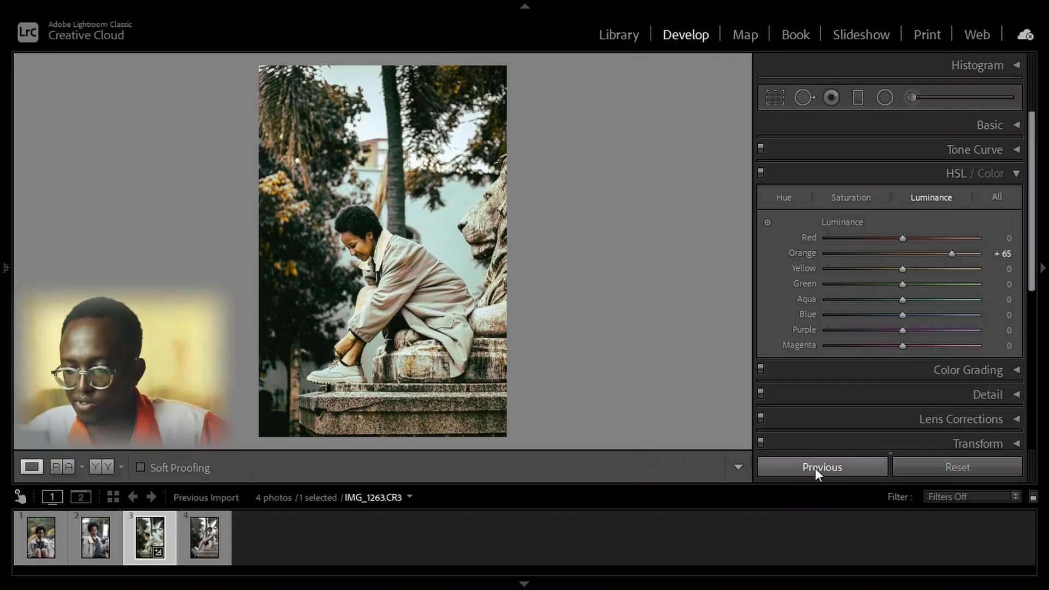
- Copy the checked develop settings from IMG_1263.CR3, leaving out Crop, and paste them onto IMG_1267.CR3
{"action": "mouse_move", "coordinate": [3, 249]}
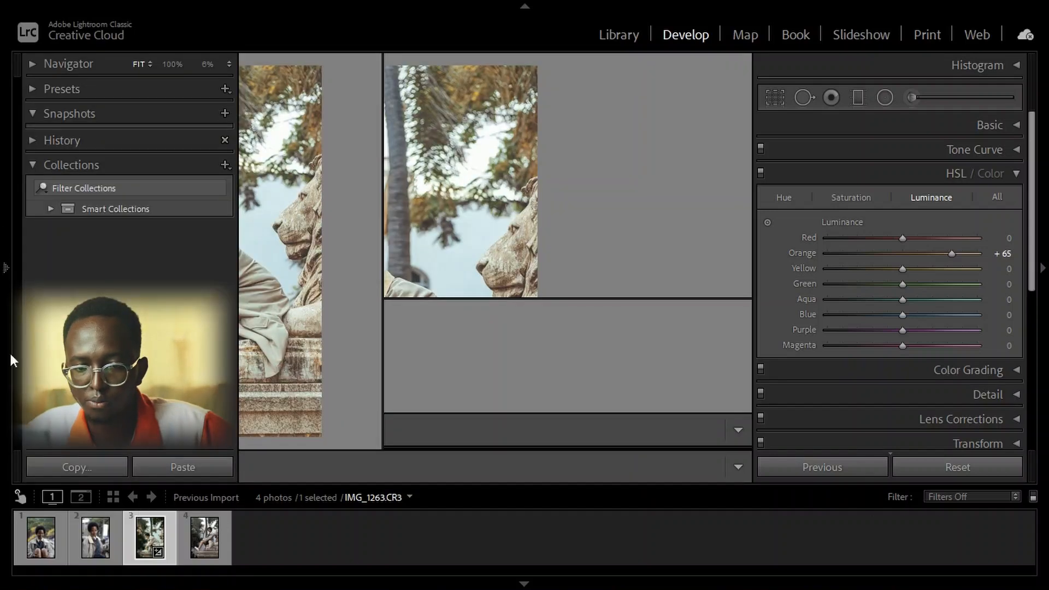
{"action": "left_click", "coordinate": [76, 468]}
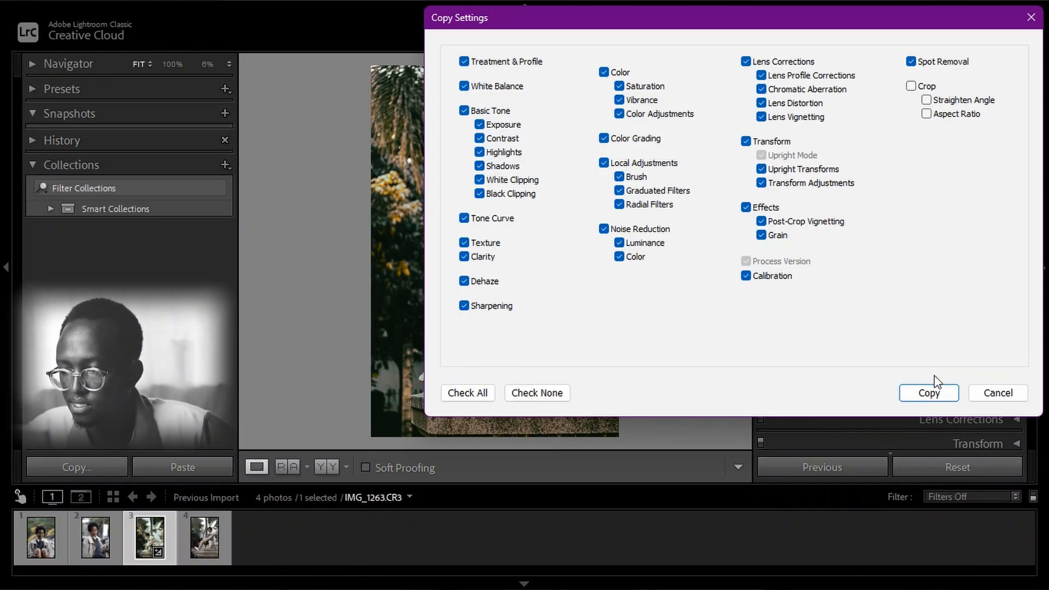
{"action": "left_click", "coordinate": [930, 392]}
{"action": "left_click", "coordinate": [208, 548]}
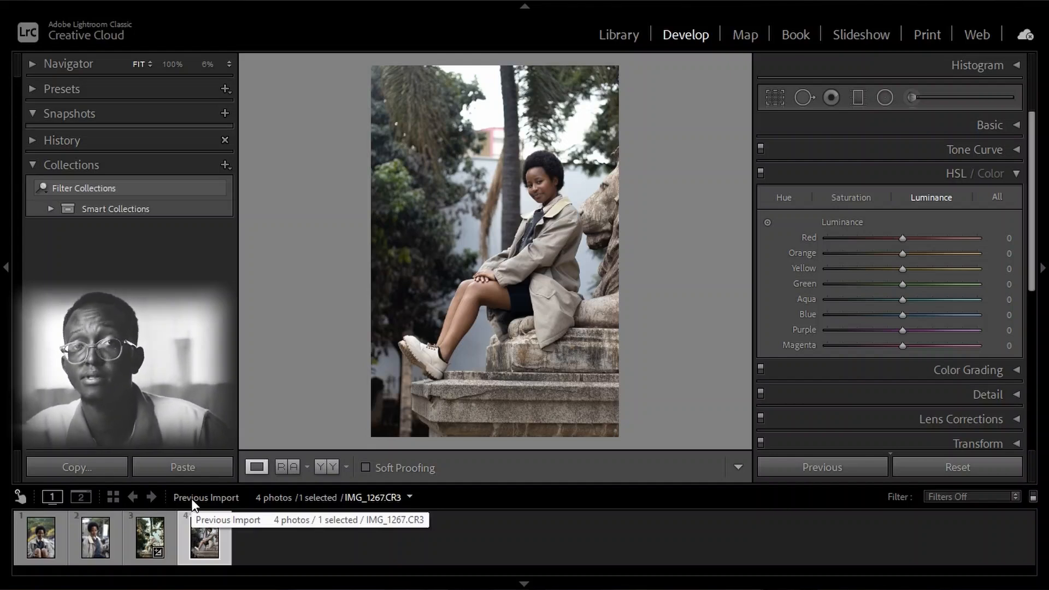
{"action": "left_click", "coordinate": [171, 471]}
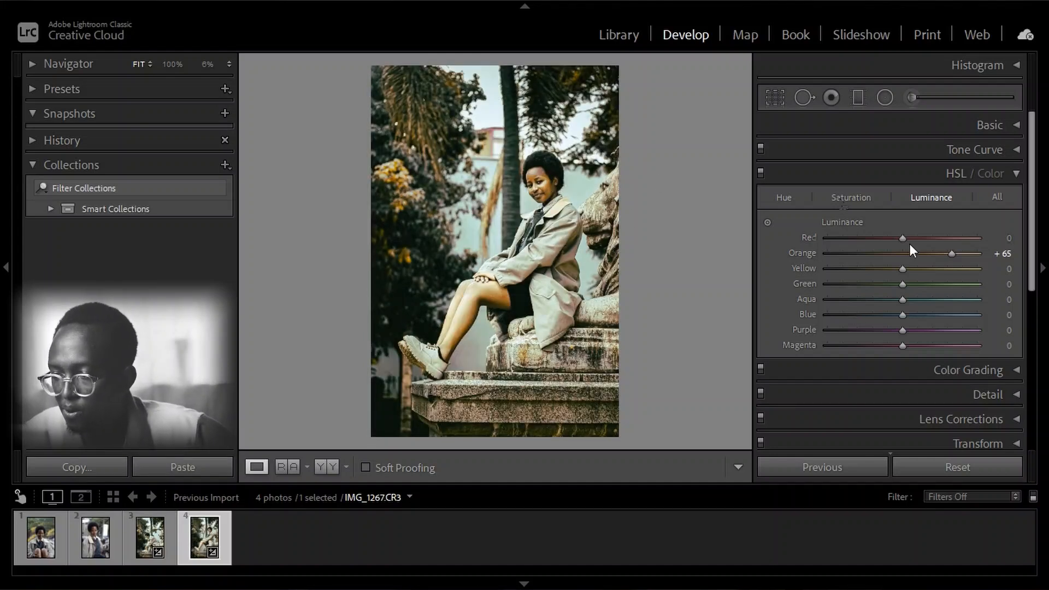
- Lower the HSL Saturation of Orange to −23 on IMG_1267.CR3
{"action": "left_click", "coordinate": [851, 198]}
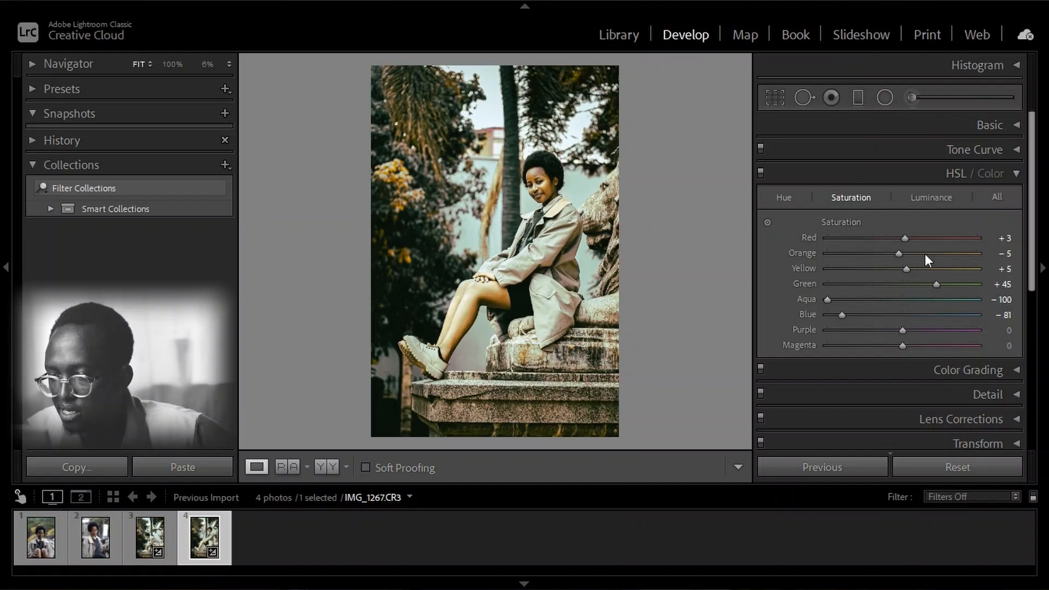
{"action": "left_click_drag", "start_coordinate": [907, 253], "coordinate": [884, 253]}
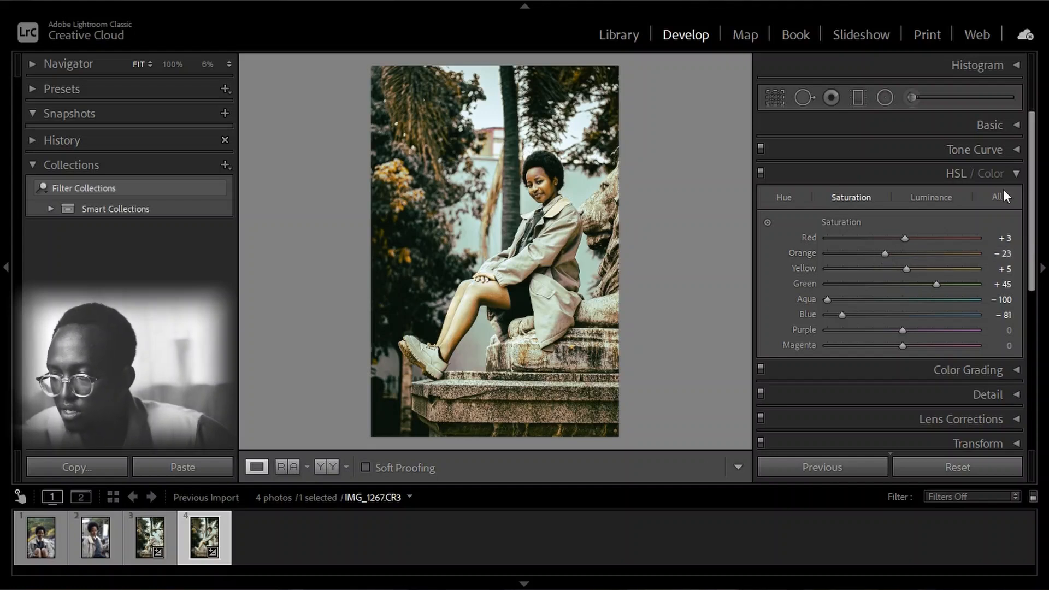
{"action": "left_click", "coordinate": [1016, 124]}
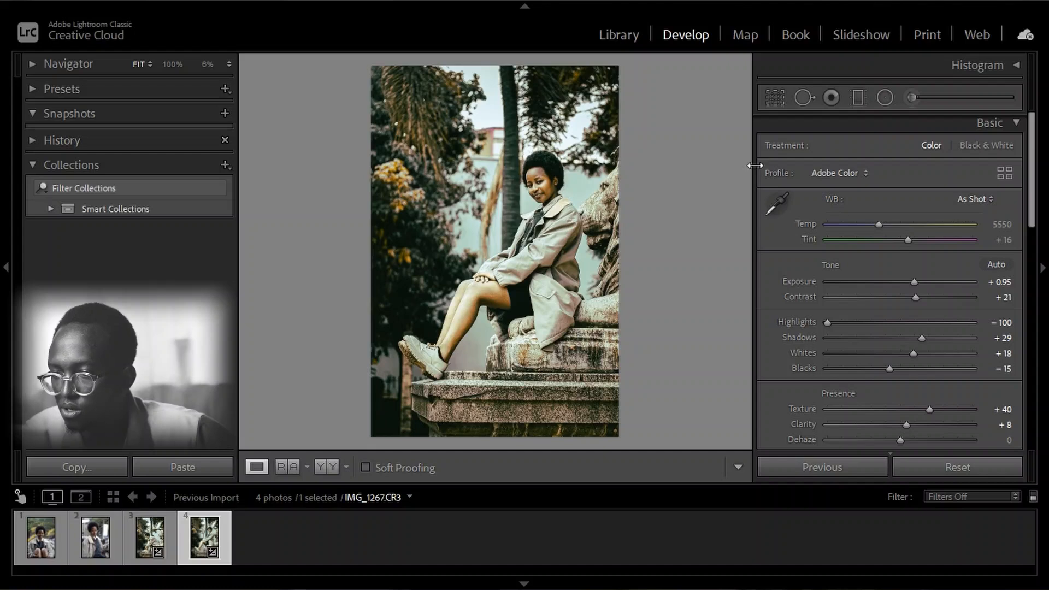
- Delete the three pasted graduated filters from the woman's leg, her hands and the foliage, and finish filter editing
{"action": "left_click", "coordinate": [856, 99]}
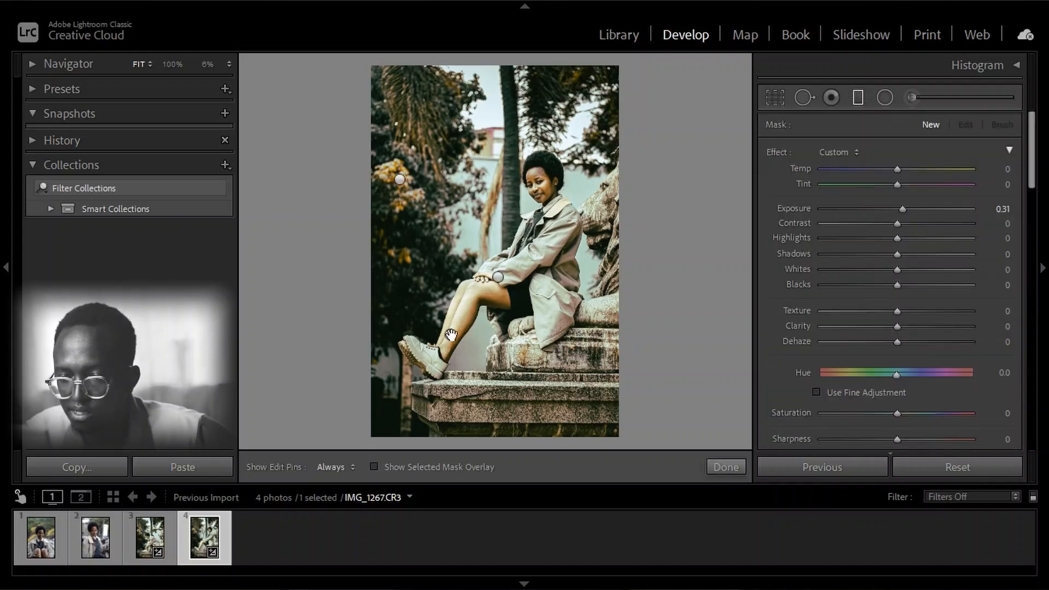
{"action": "right_click", "coordinate": [451, 335]}
{"action": "left_click", "coordinate": [497, 363]}
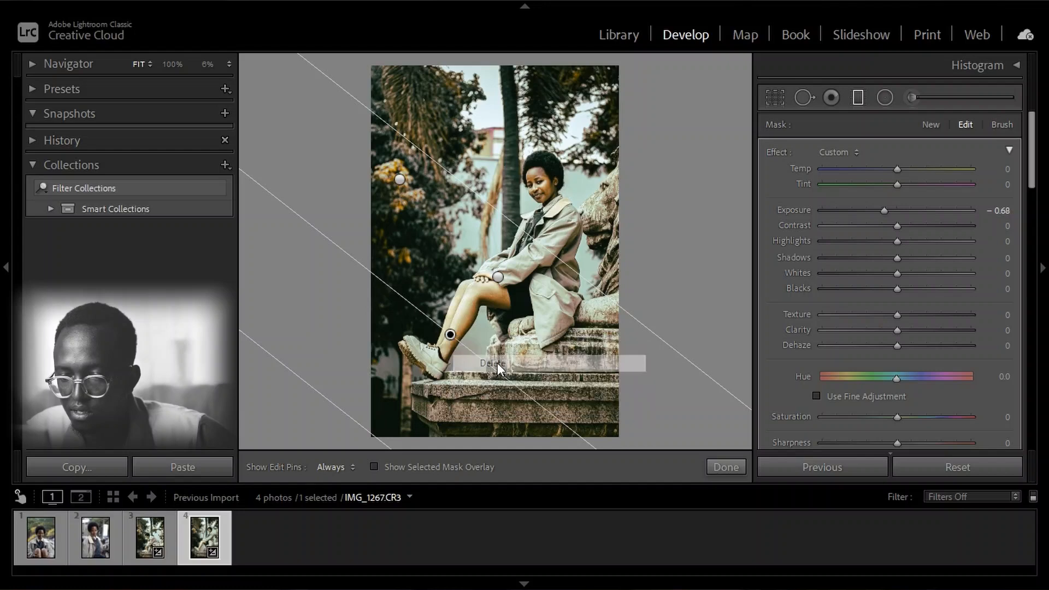
{"action": "right_click", "coordinate": [497, 278]}
{"action": "left_click", "coordinate": [531, 303]}
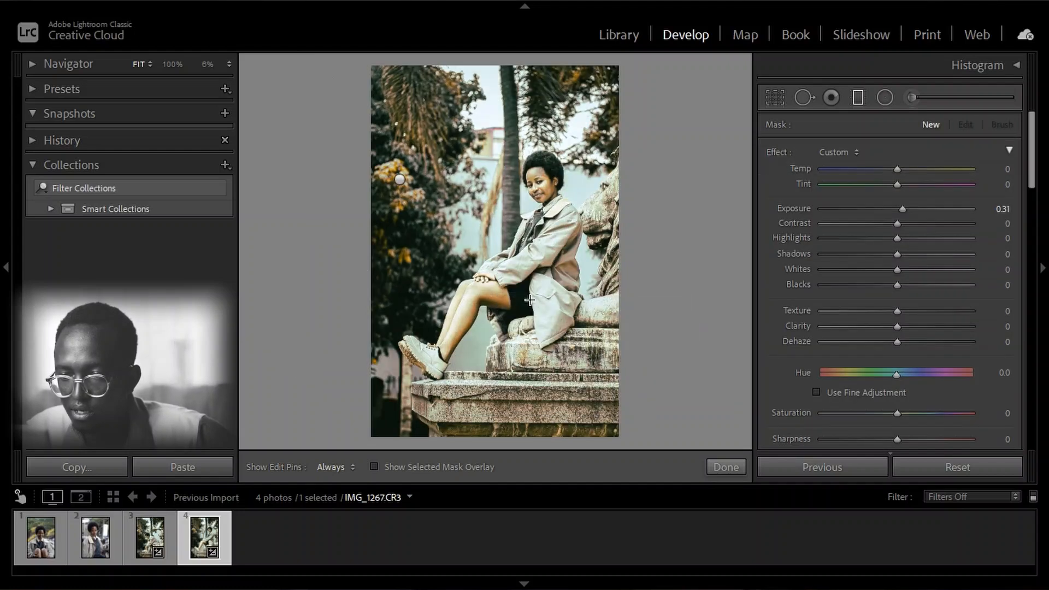
{"action": "right_click", "coordinate": [400, 179]}
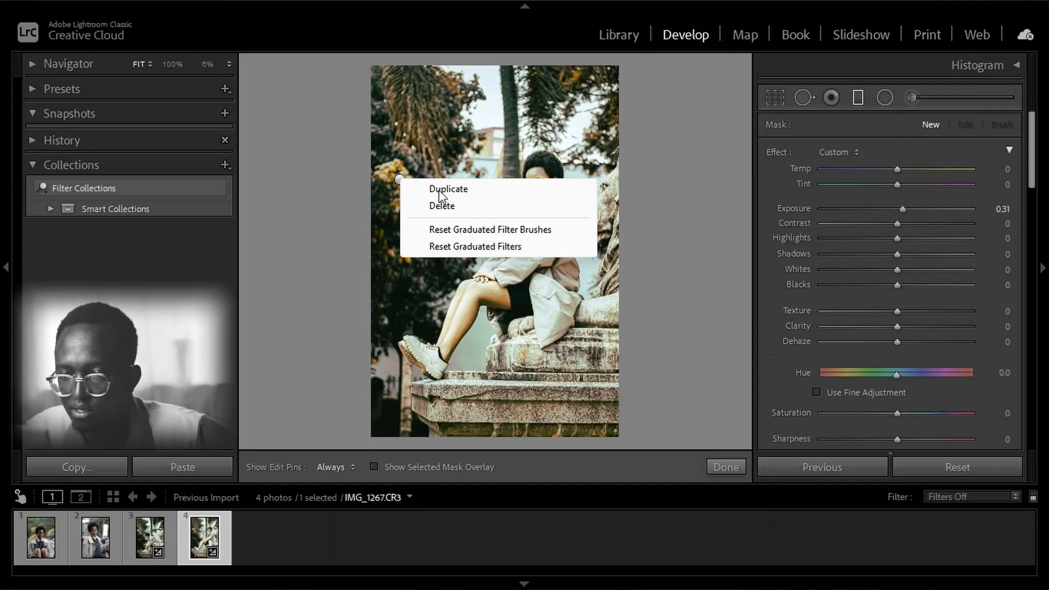
{"action": "left_click", "coordinate": [496, 212]}
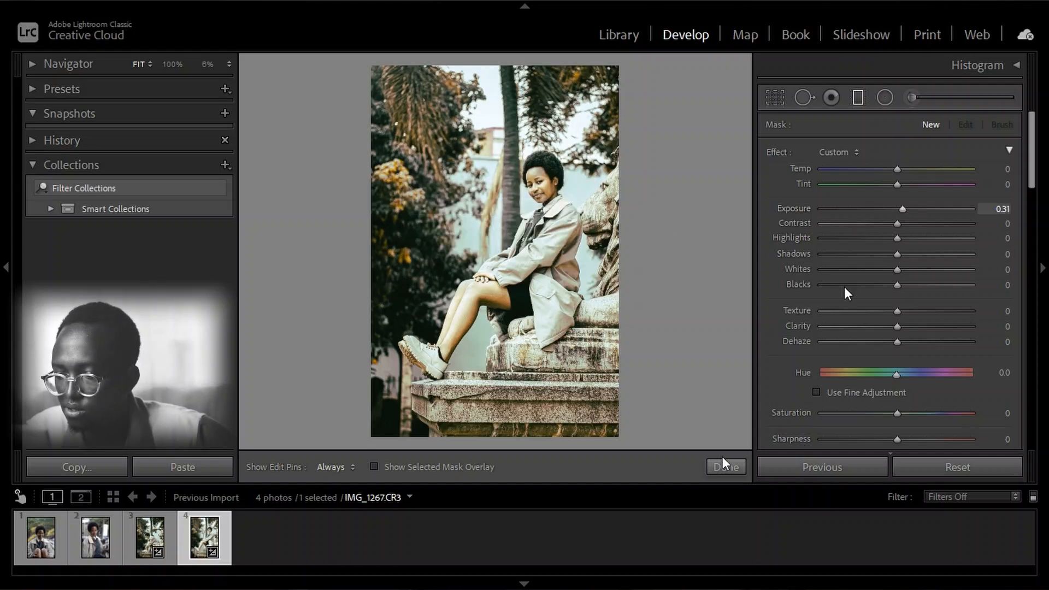
{"action": "key", "text": "t"}
{"action": "key", "text": "m"}
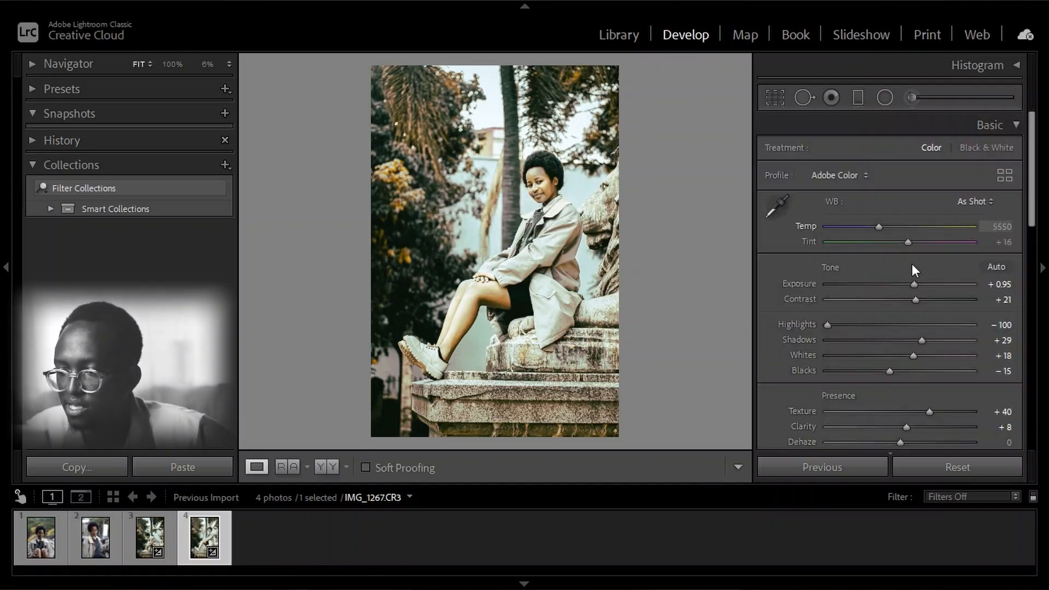
- Reduce the basic Exposure to +0.47 and the Contrast to +5
{"action": "left_click_drag", "start_coordinate": [914, 281], "coordinate": [906, 286]}
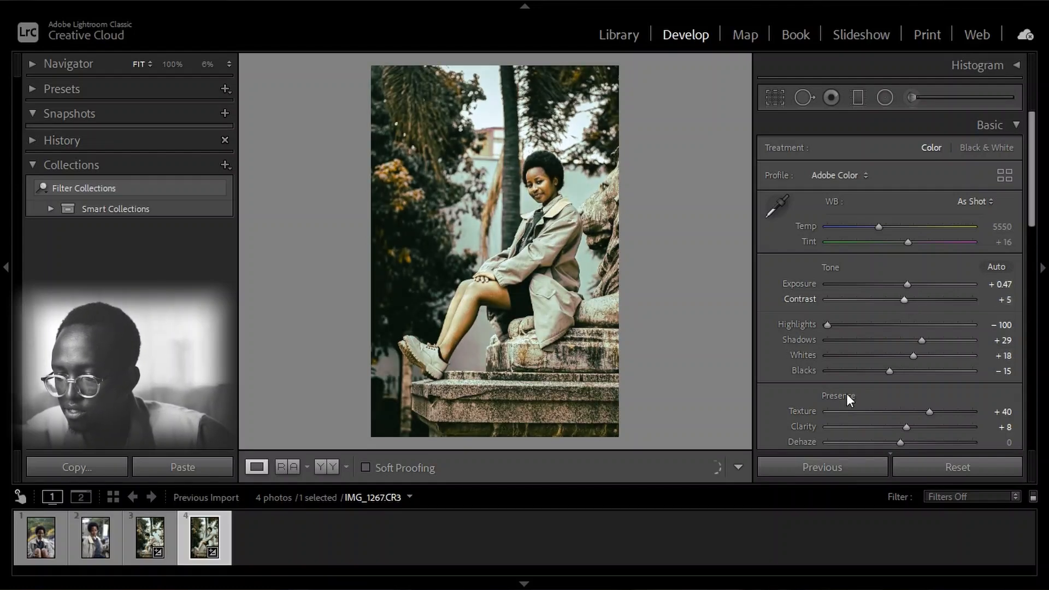
- On the RGB point curve, try raising the darkest inner point, undo it, and move the next point to Input 66, Output 62
{"action": "scroll", "coordinate": [847, 393], "scroll_direction": "down", "scroll_amount": 5}
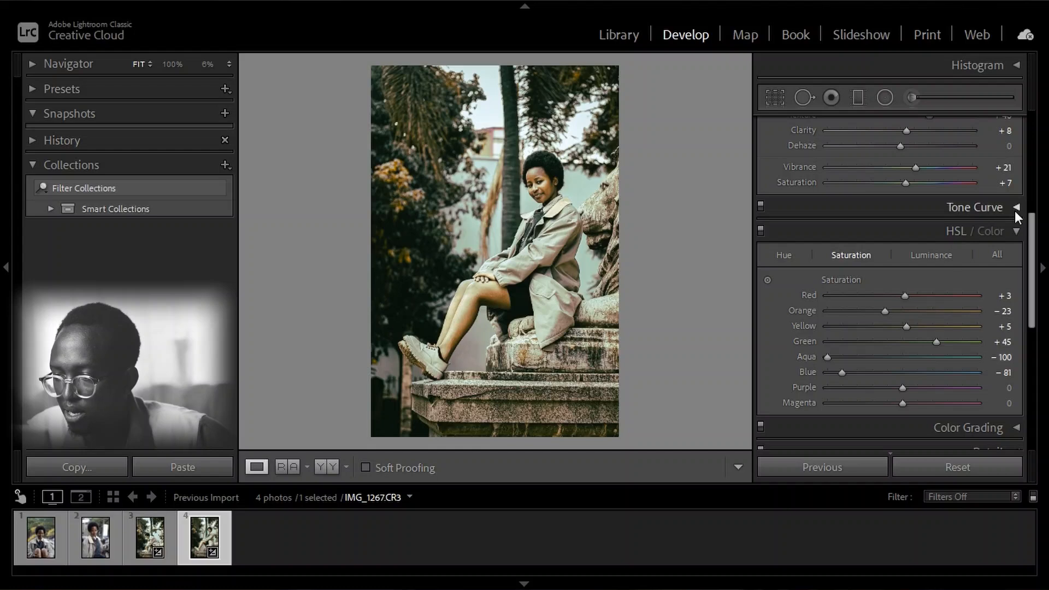
{"action": "left_click", "coordinate": [1014, 210]}
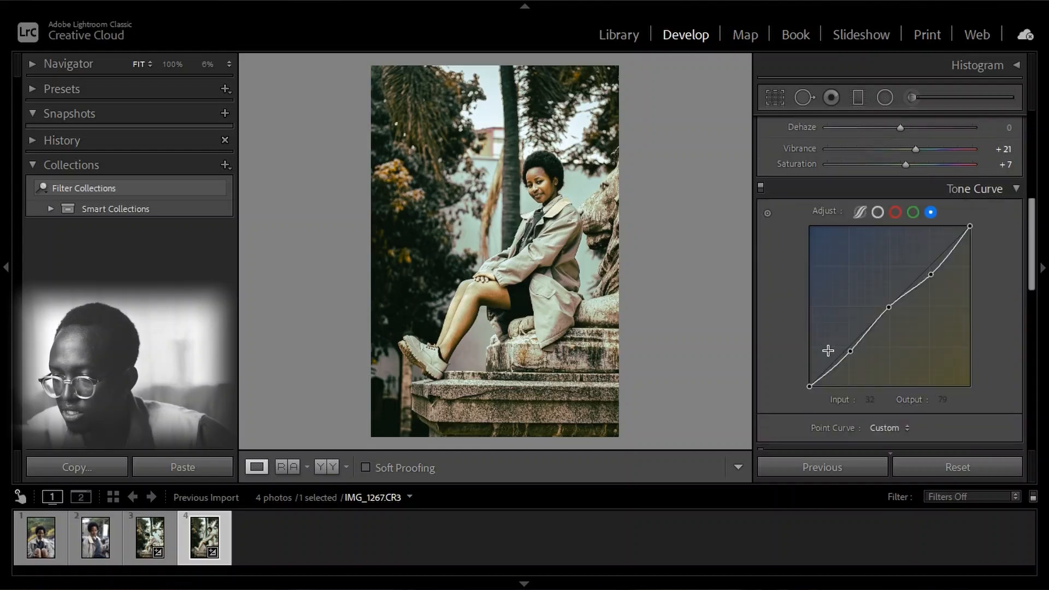
{"action": "left_click", "coordinate": [878, 216]}
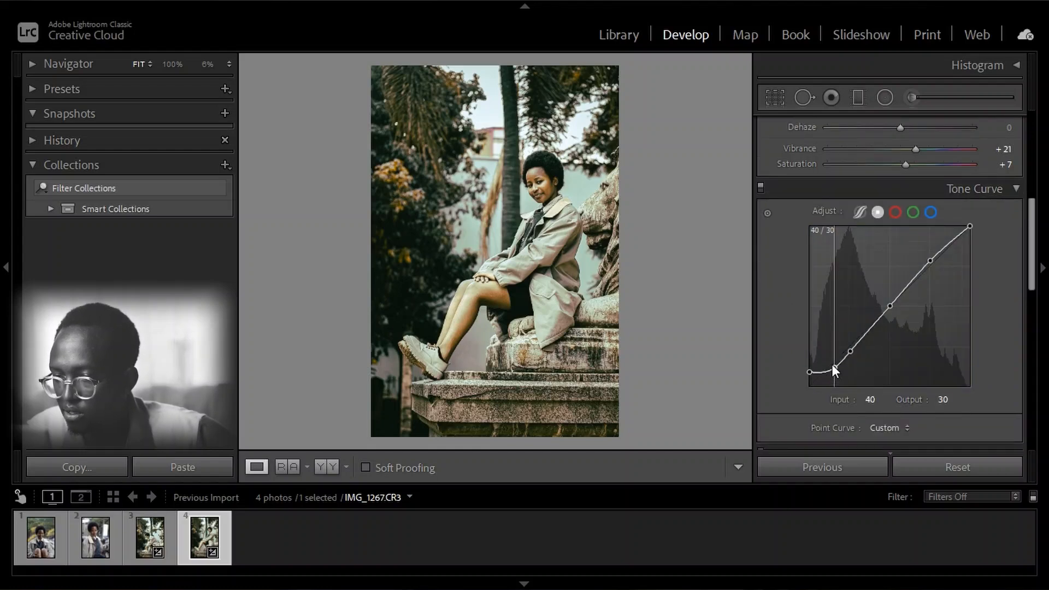
{"action": "left_click_drag", "start_coordinate": [831, 365], "coordinate": [829, 359]}
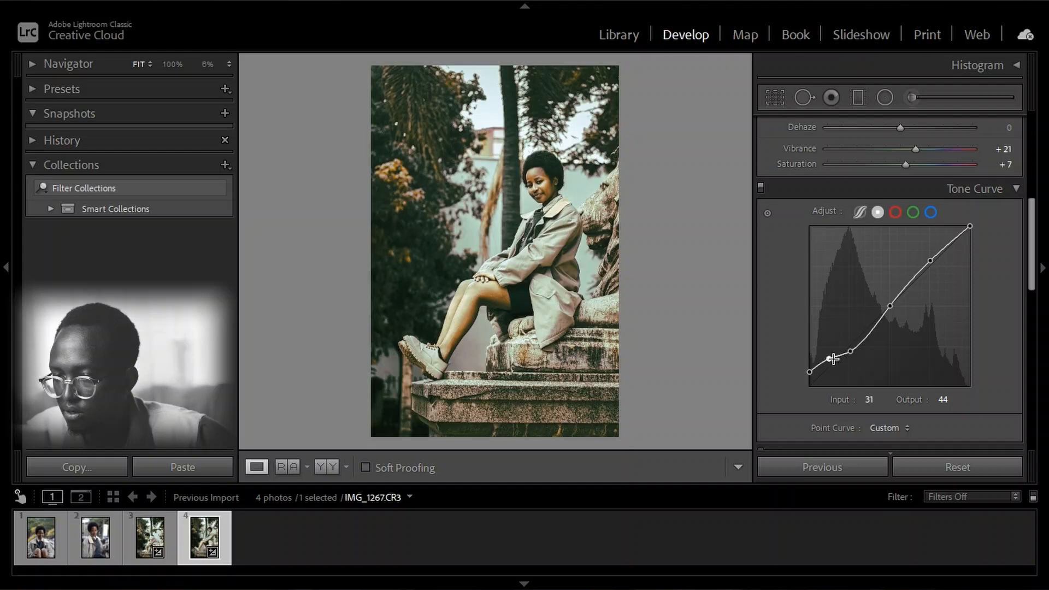
{"action": "key", "text": "ctrl+z"}
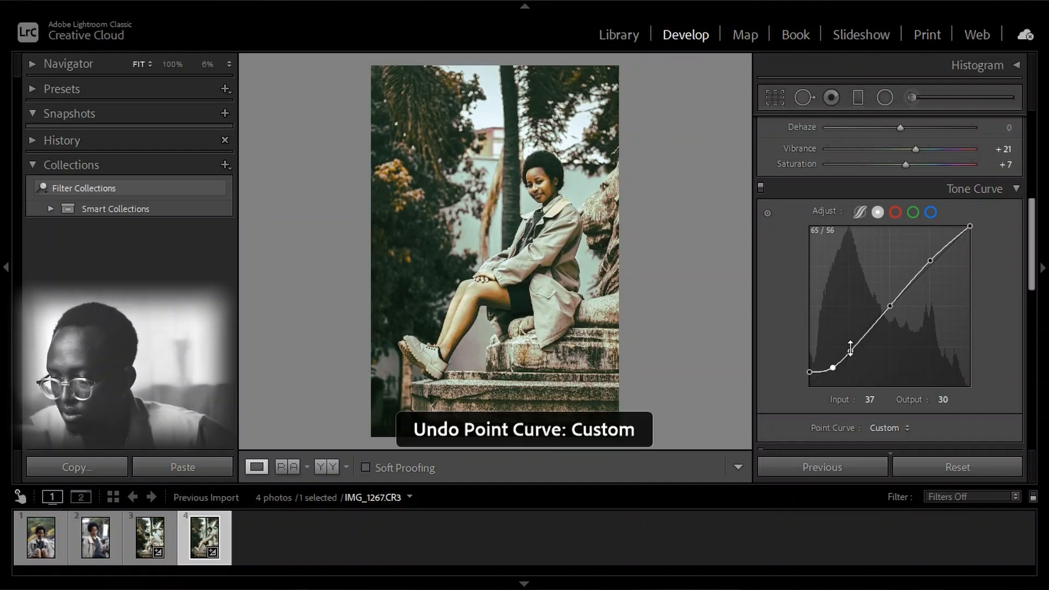
{"action": "left_click_drag", "start_coordinate": [848, 347], "coordinate": [850, 348]}
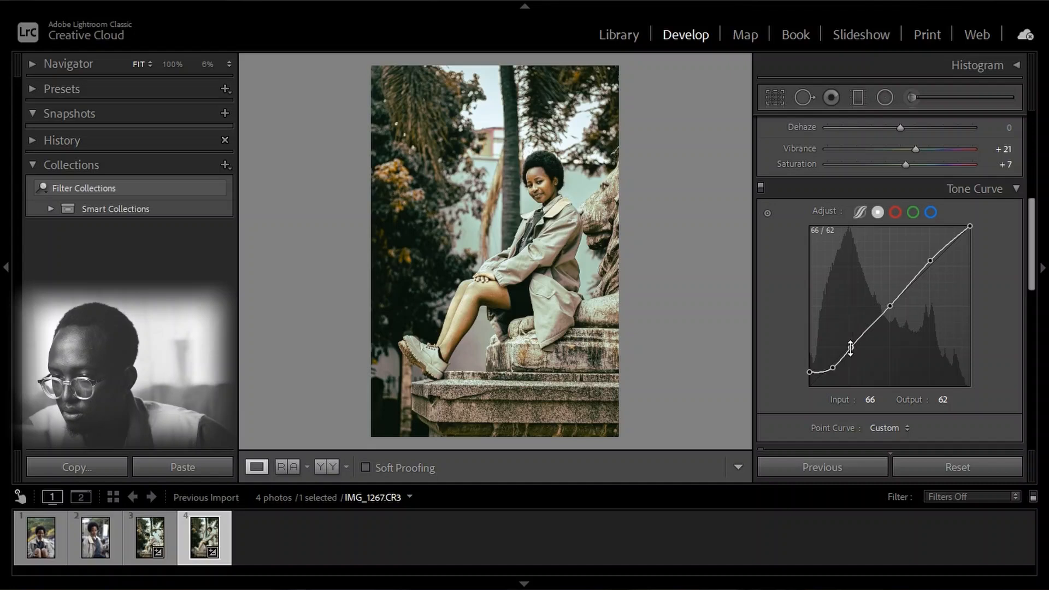
- Lower the photo's basic Exposure further to +0.26
{"action": "left_click_drag", "start_coordinate": [1032, 219], "coordinate": [1020, 294]}
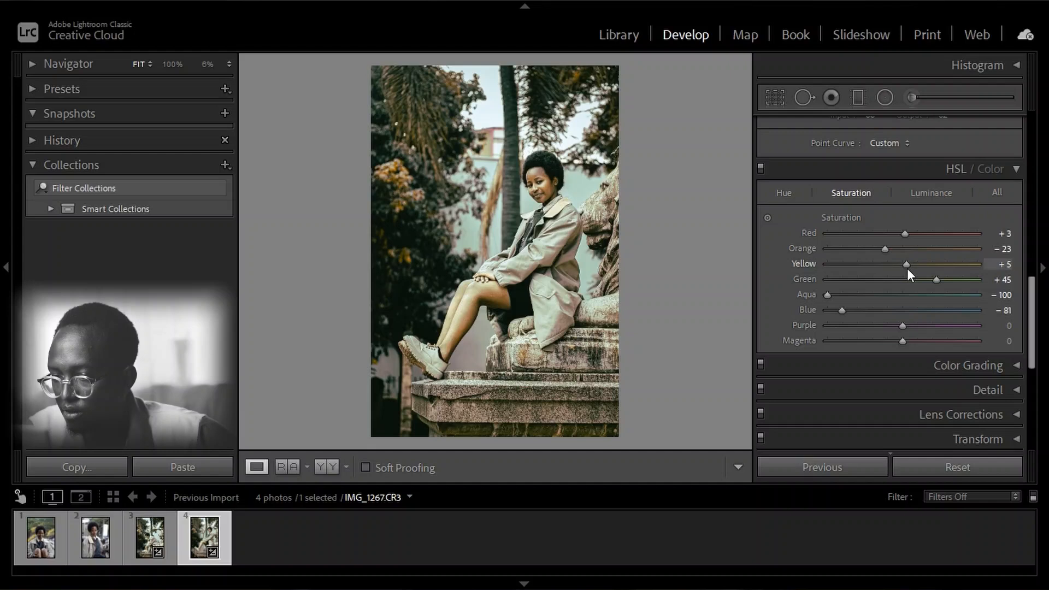
{"action": "scroll", "coordinate": [906, 269], "scroll_direction": "up", "scroll_amount": 5}
{"action": "scroll", "coordinate": [903, 271], "scroll_direction": "up", "scroll_amount": 3}
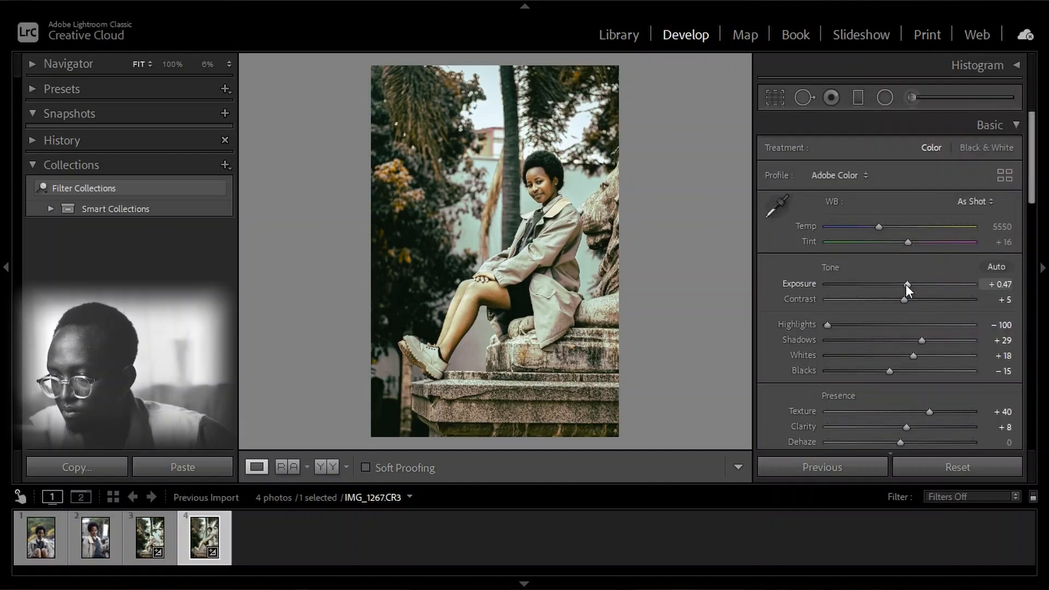
{"action": "left_click_drag", "start_coordinate": [906, 284], "coordinate": [903, 284]}
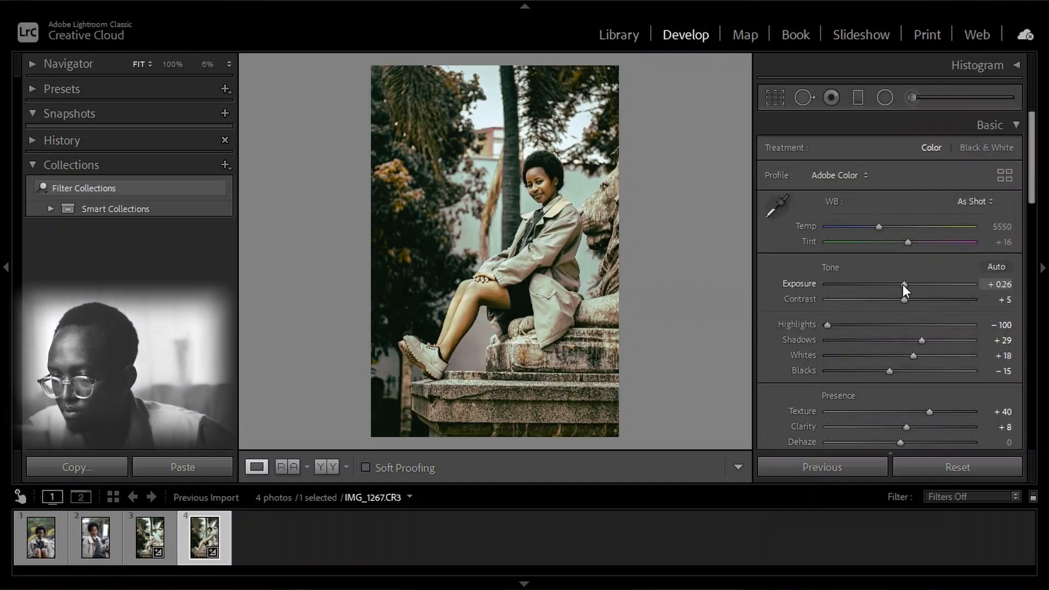
- Check the Detail and Transform settings, and slightly raise the post-crop vignetting Amount in the Effects settings to lighten the vignette
{"action": "scroll", "coordinate": [915, 344], "scroll_direction": "down", "scroll_amount": 8}
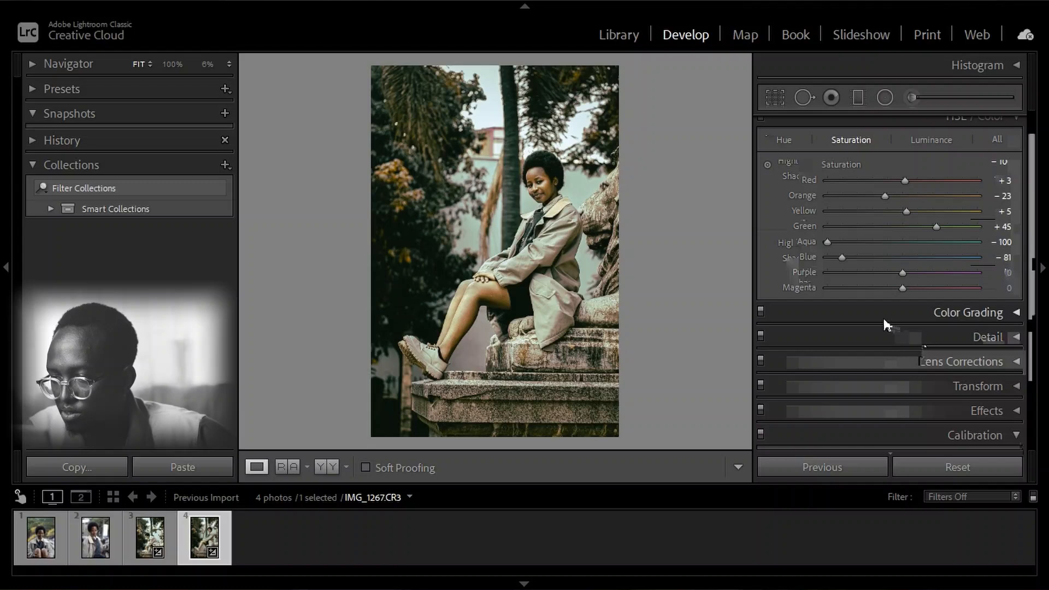
{"action": "scroll", "coordinate": [883, 315], "scroll_direction": "down", "scroll_amount": 3}
{"action": "scroll", "coordinate": [1002, 240], "scroll_direction": "up", "scroll_amount": 3}
{"action": "scroll", "coordinate": [971, 270], "scroll_direction": "up", "scroll_amount": 3}
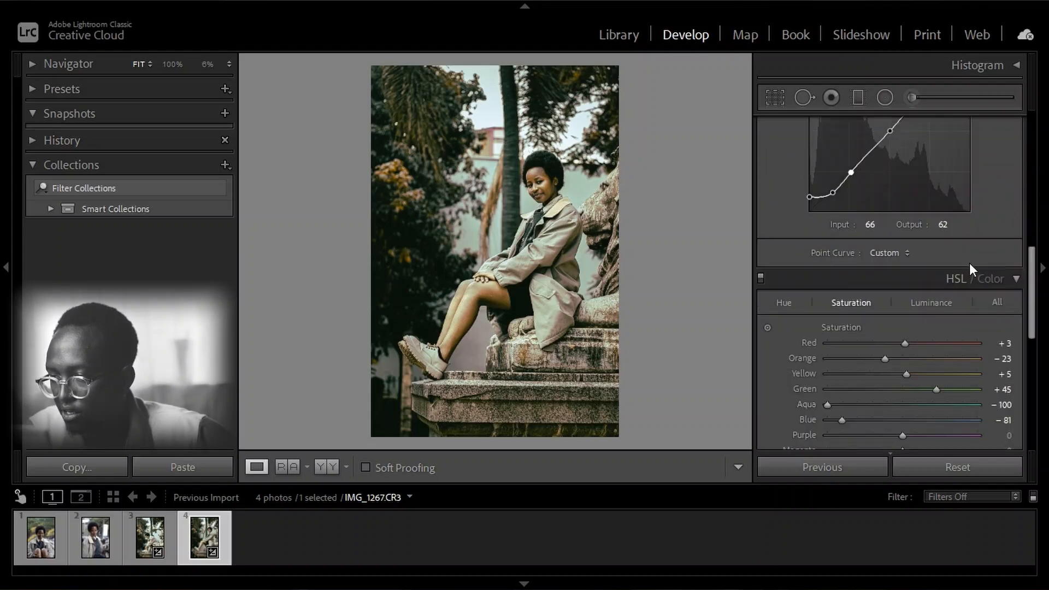
{"action": "scroll", "coordinate": [970, 276], "scroll_direction": "down", "scroll_amount": 6}
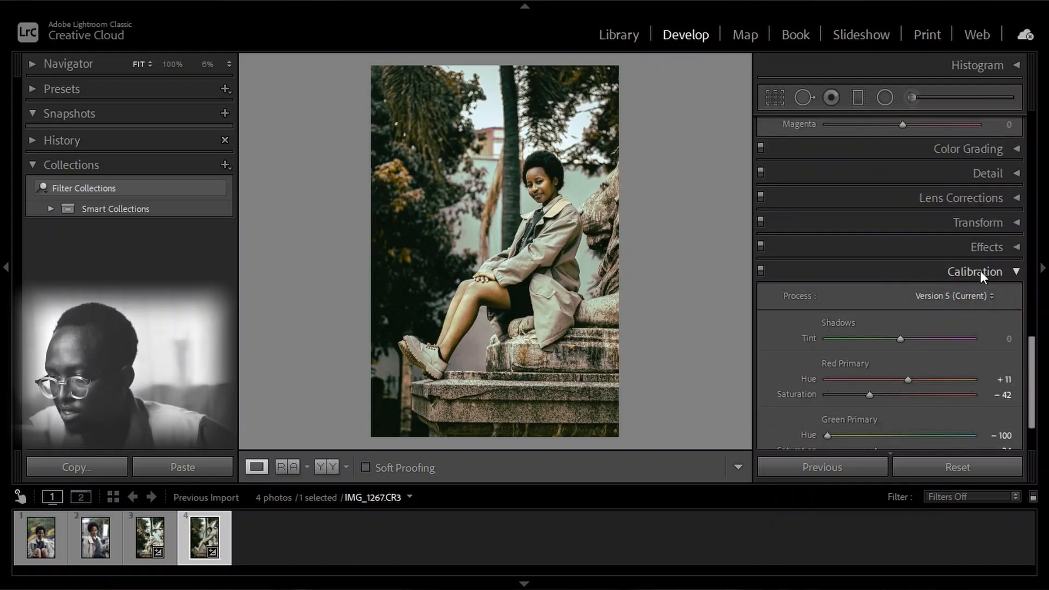
{"action": "left_click", "coordinate": [1016, 172]}
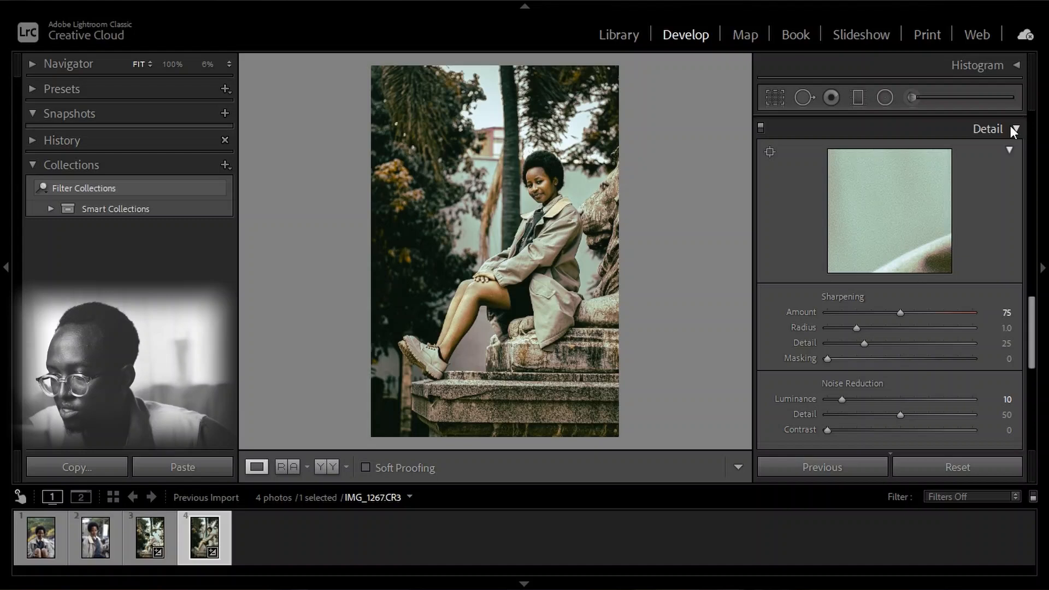
{"action": "left_click", "coordinate": [1011, 126]}
{"action": "left_click", "coordinate": [1016, 177]}
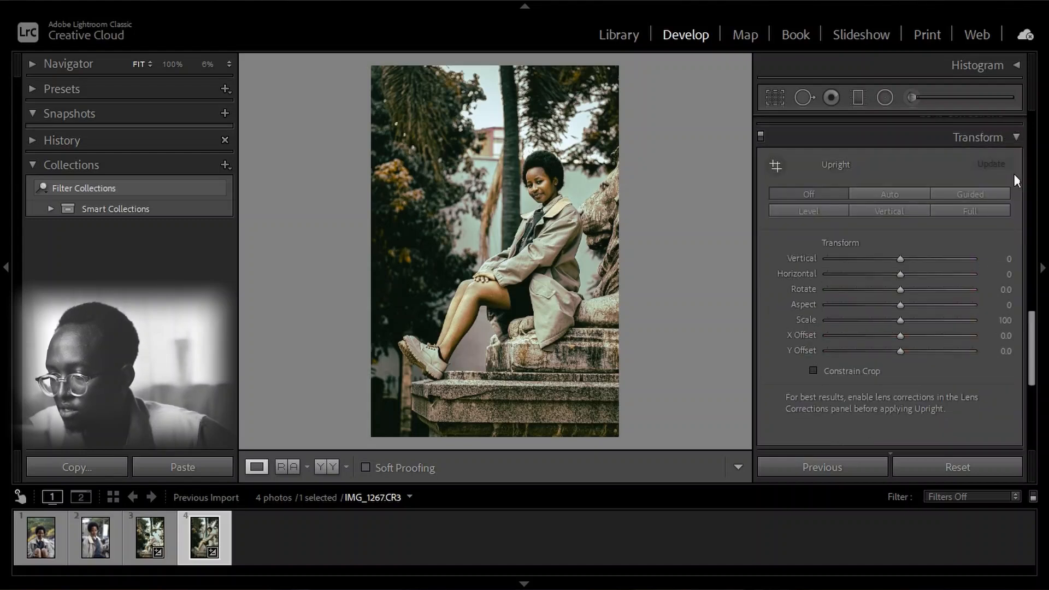
{"action": "left_click", "coordinate": [1015, 136]}
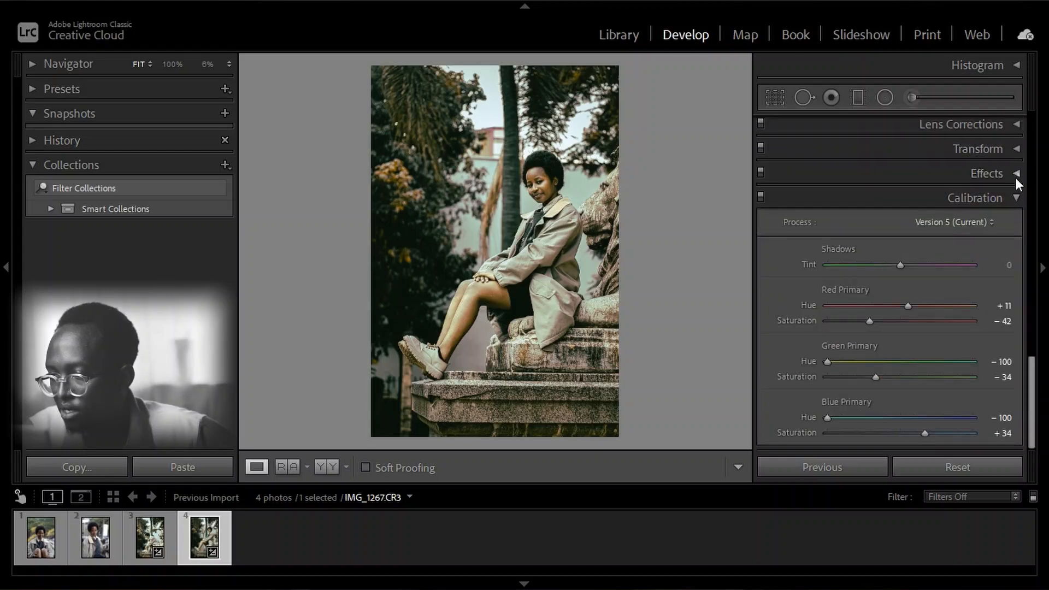
{"action": "left_click", "coordinate": [1015, 179]}
{"action": "left_click_drag", "start_coordinate": [892, 230], "coordinate": [894, 231]}
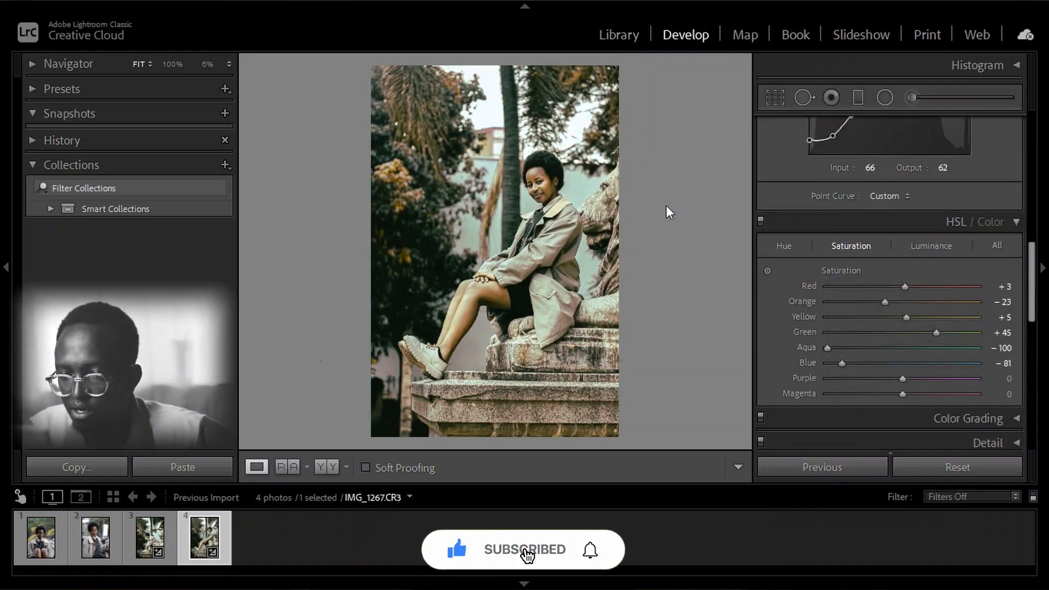
- Add a diagonal graduated filter from the photo's left edge to the woman, with Highlights −100 and Exposure −0.43, and finish filter editing
{"action": "left_click", "coordinate": [858, 99]}
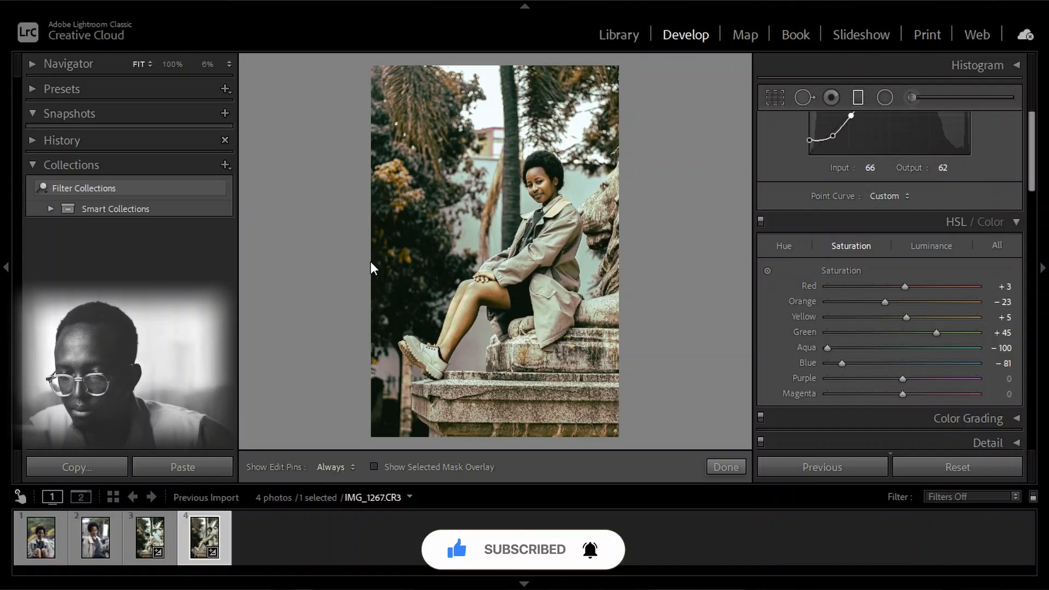
{"action": "left_click_drag", "start_coordinate": [375, 262], "coordinate": [523, 204]}
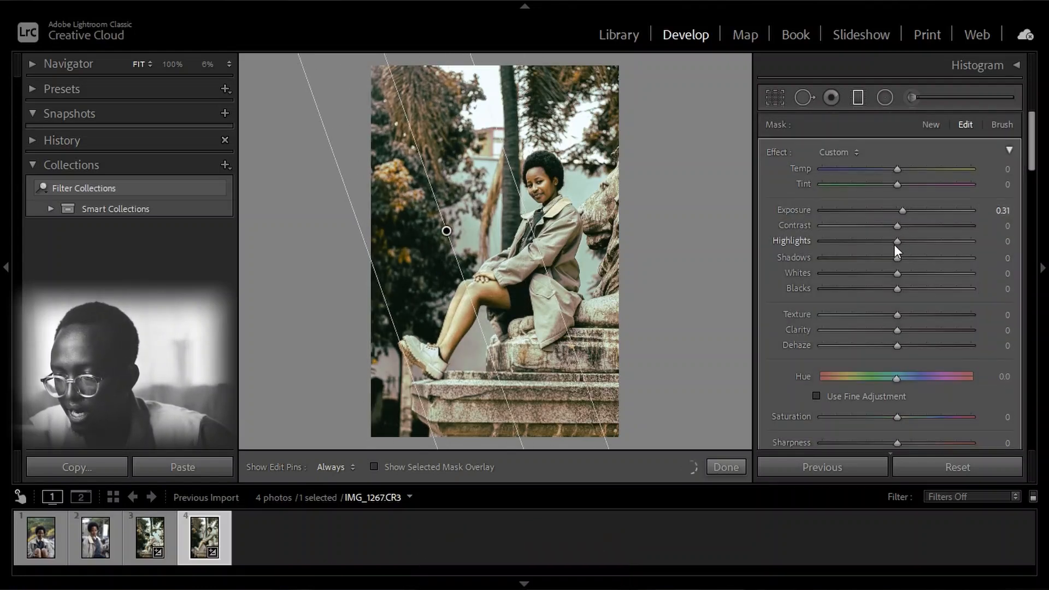
{"action": "left_click_drag", "start_coordinate": [896, 241], "coordinate": [795, 245]}
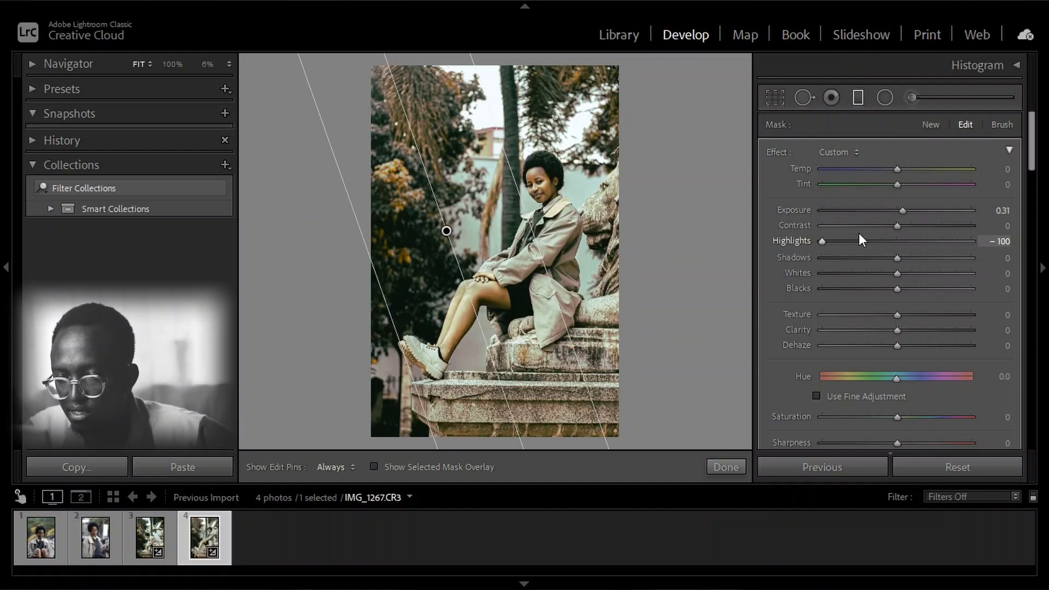
{"action": "left_click_drag", "start_coordinate": [910, 213], "coordinate": [889, 210]}
{"action": "left_click_drag", "start_coordinate": [889, 209], "coordinate": [886, 210]}
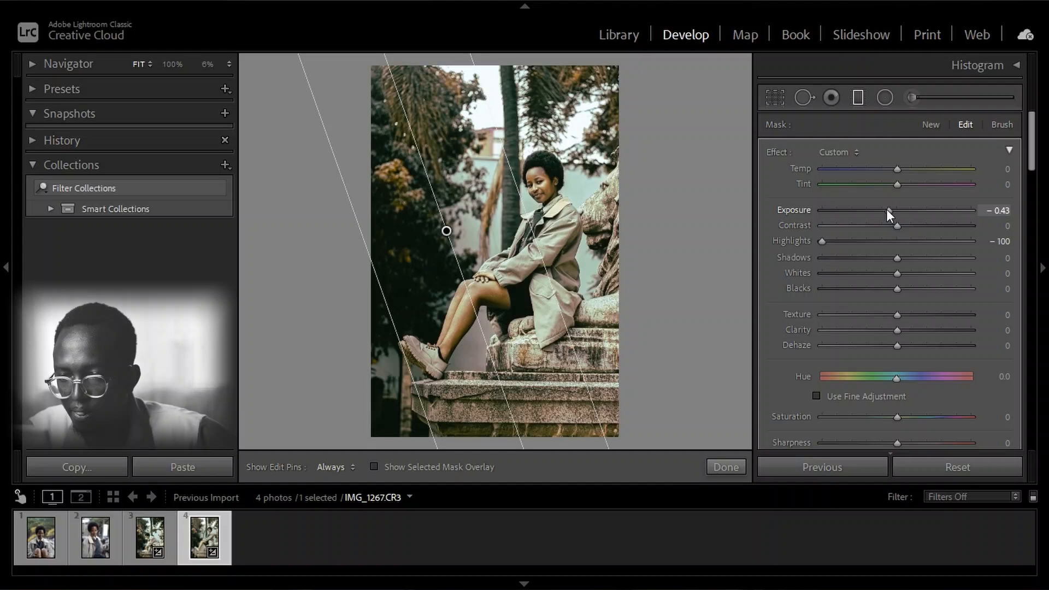
{"action": "left_click", "coordinate": [720, 469]}
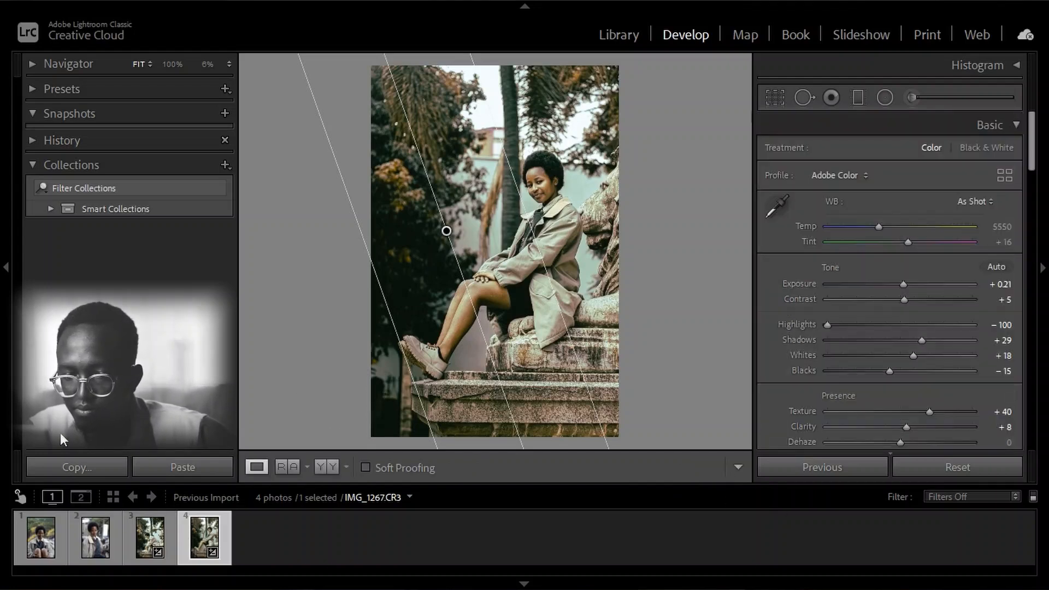
- Leave the Copy Settings dialog without copying, paste the previously copied settings onto IMG_1237.CR3, and reduce its Exposure to +0.74
{"action": "left_click", "coordinate": [76, 471]}
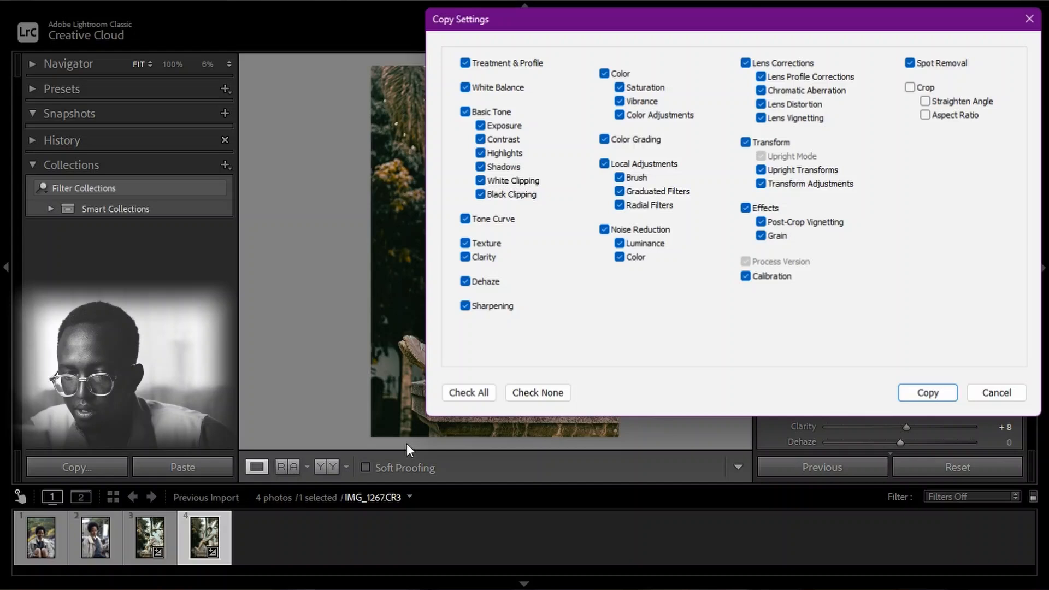
{"action": "left_click", "coordinate": [993, 392]}
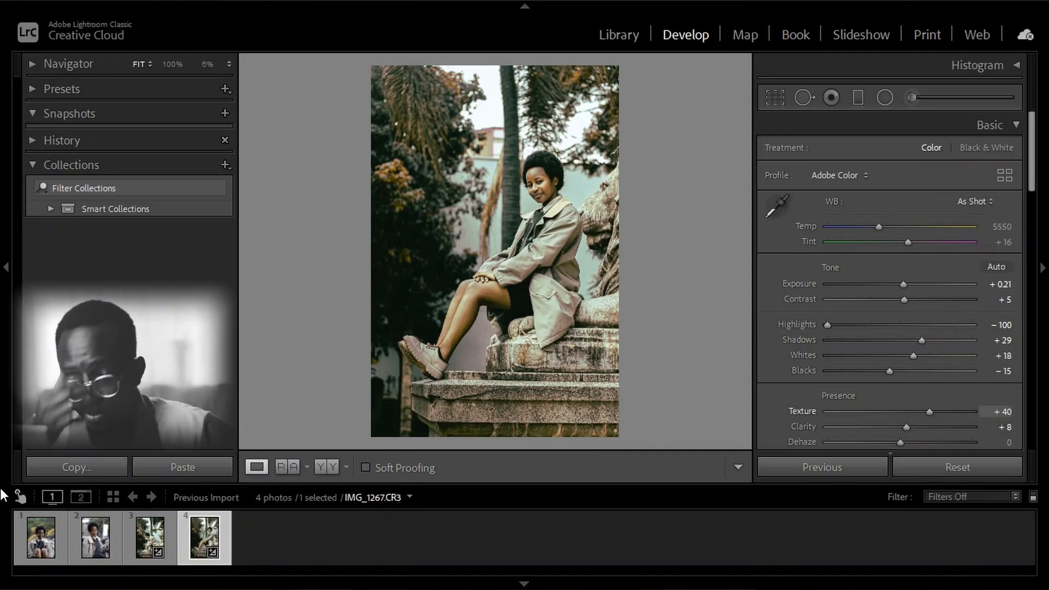
{"action": "left_click", "coordinate": [95, 543]}
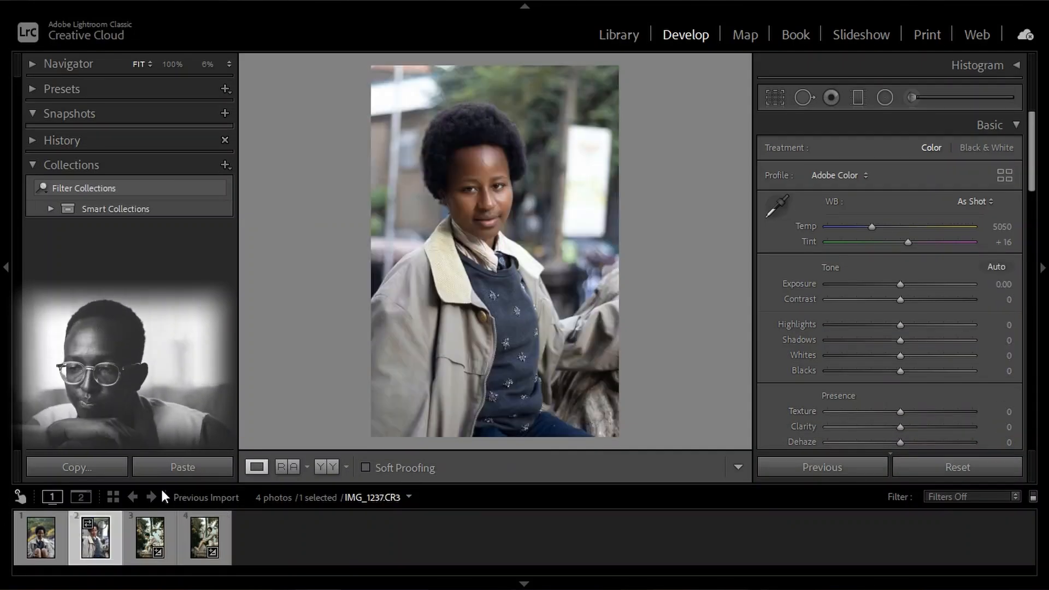
{"action": "left_click", "coordinate": [159, 465]}
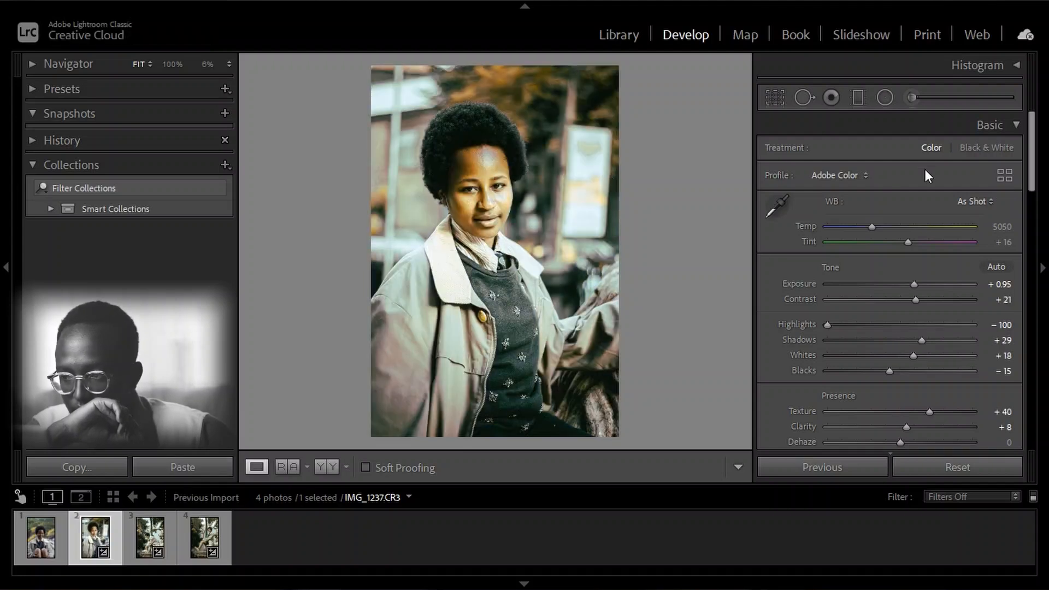
{"action": "left_click_drag", "start_coordinate": [914, 284], "coordinate": [911, 285]}
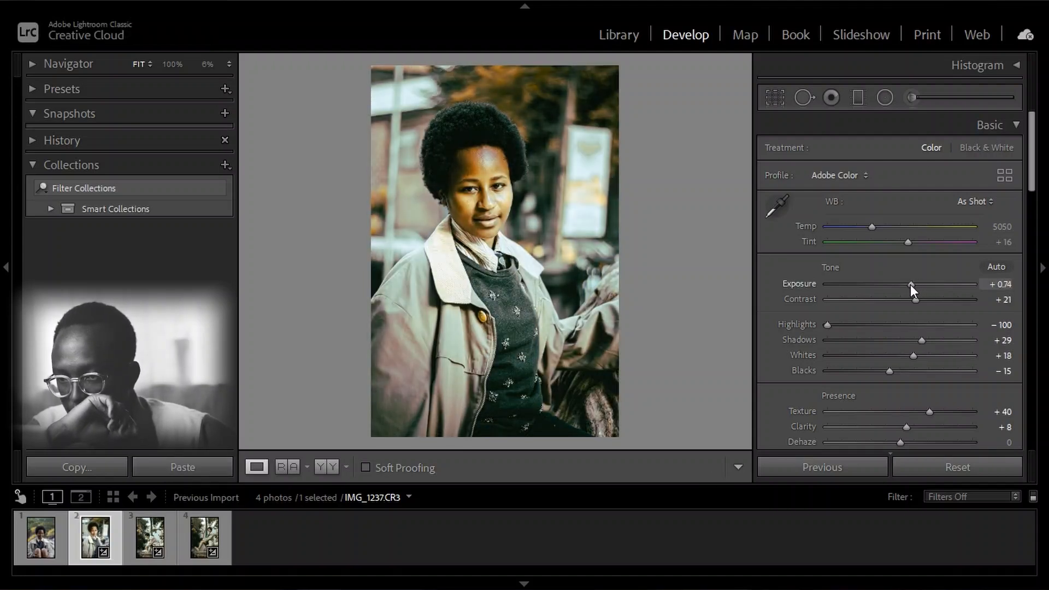
- Delete the three pasted graduated filters from the woman's sweater, her jacket and the background beside her head, and finish filter editing
{"action": "scroll", "coordinate": [874, 388], "scroll_direction": "down", "scroll_amount": 5}
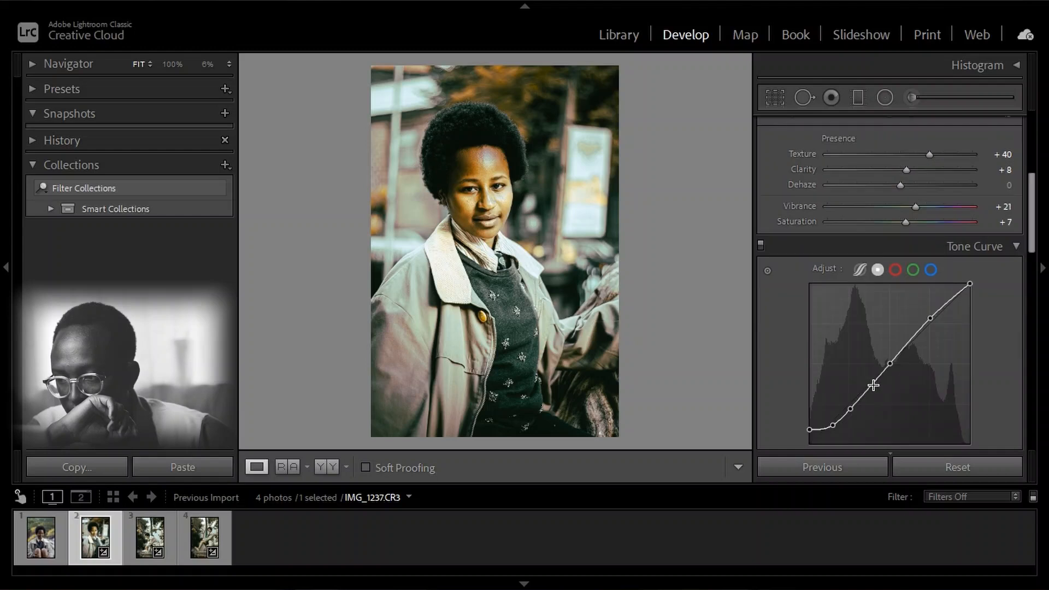
{"action": "left_click", "coordinate": [857, 98]}
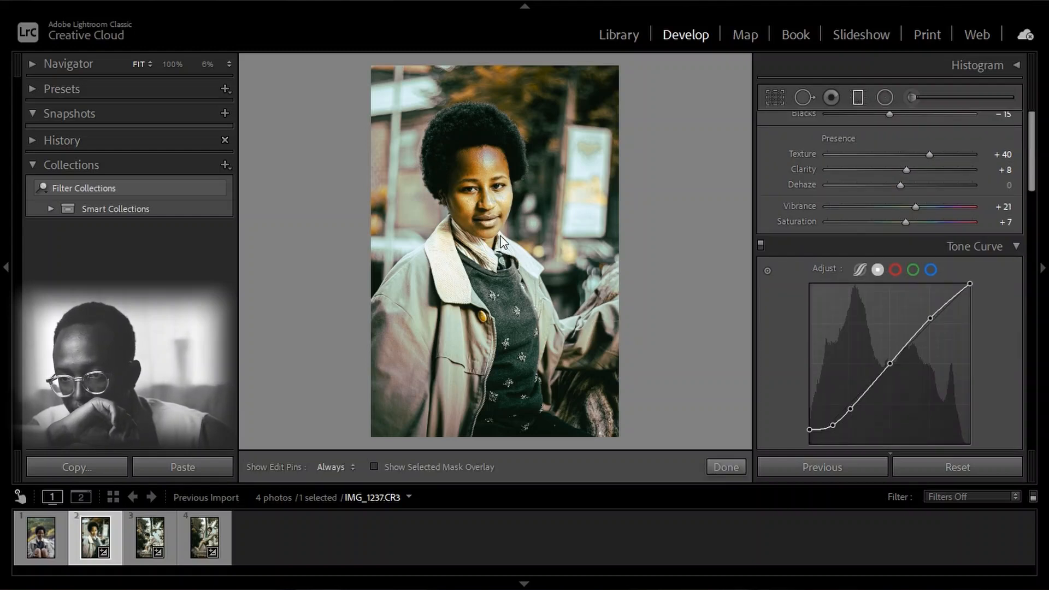
{"action": "right_click", "coordinate": [502, 283]}
{"action": "left_click", "coordinate": [531, 306]}
{"action": "right_click", "coordinate": [450, 336]}
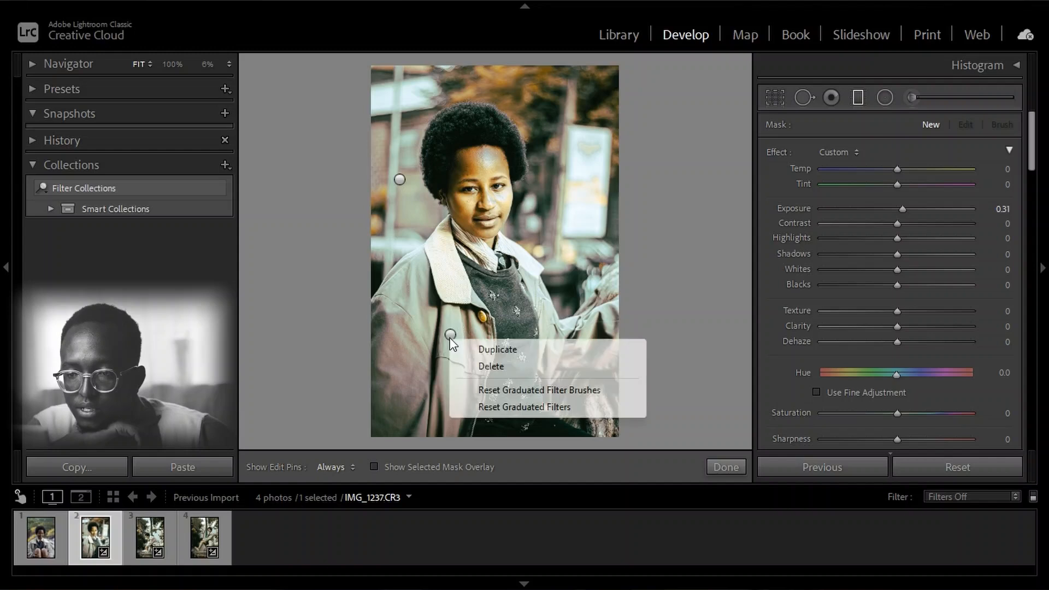
{"action": "left_click", "coordinate": [495, 366]}
{"action": "right_click", "coordinate": [400, 179]}
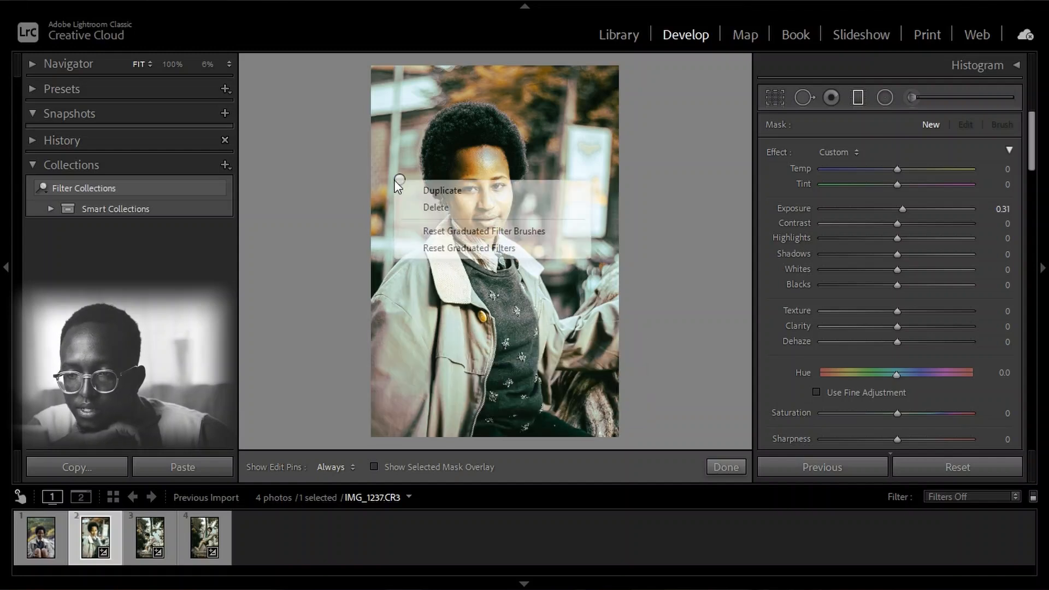
{"action": "left_click", "coordinate": [434, 207]}
{"action": "scroll", "coordinate": [949, 370], "scroll_direction": "down", "scroll_amount": 3}
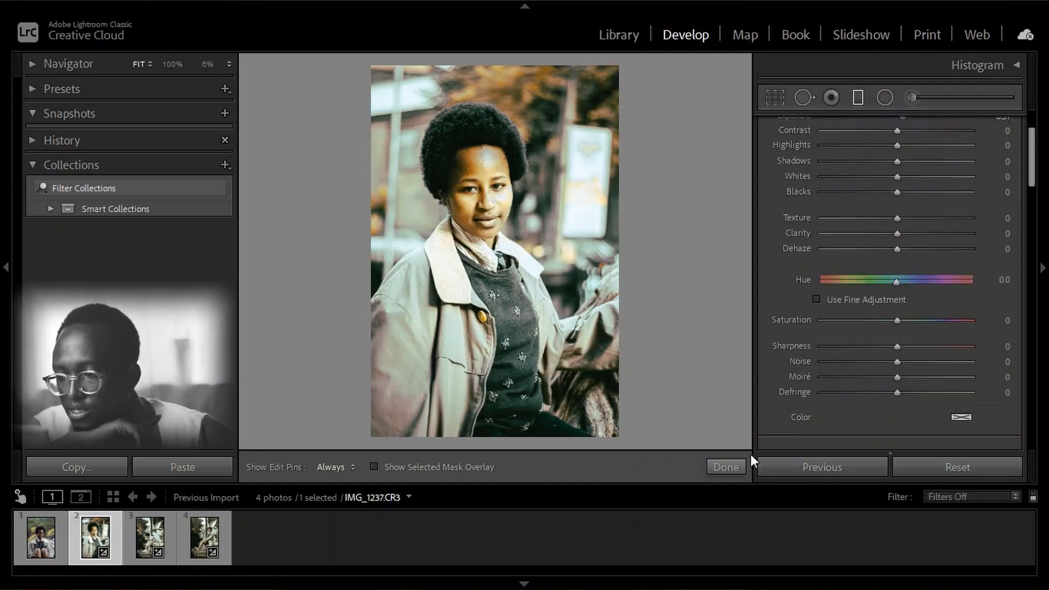
{"action": "left_click", "coordinate": [727, 466]}
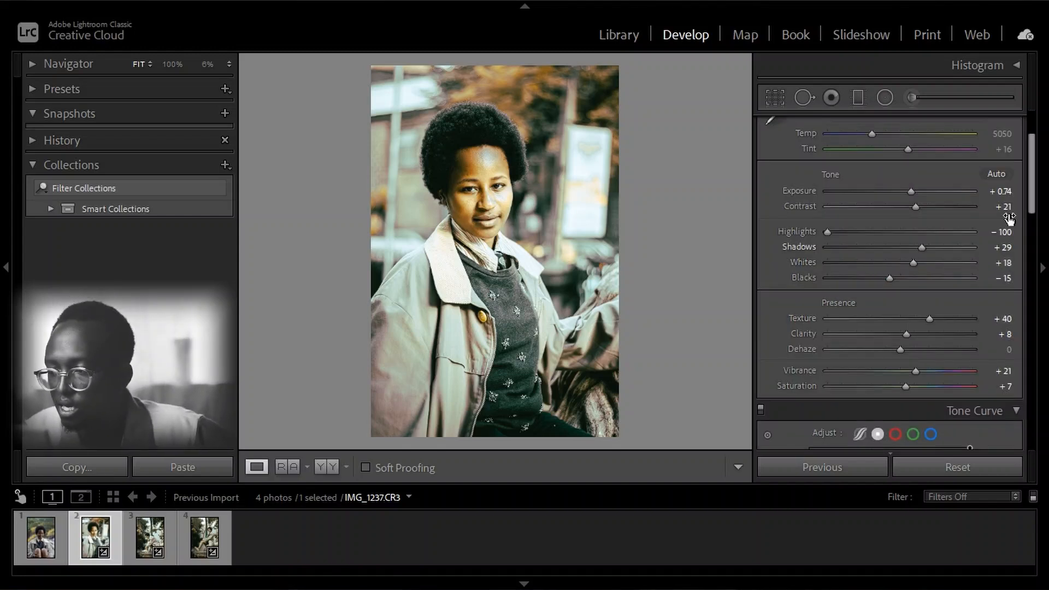
- Reduce the basic Contrast to +1, raise Blacks to +28, and lower Exposure to +0.21
{"action": "left_click", "coordinate": [906, 190]}
{"action": "left_click_drag", "start_coordinate": [913, 207], "coordinate": [903, 207]}
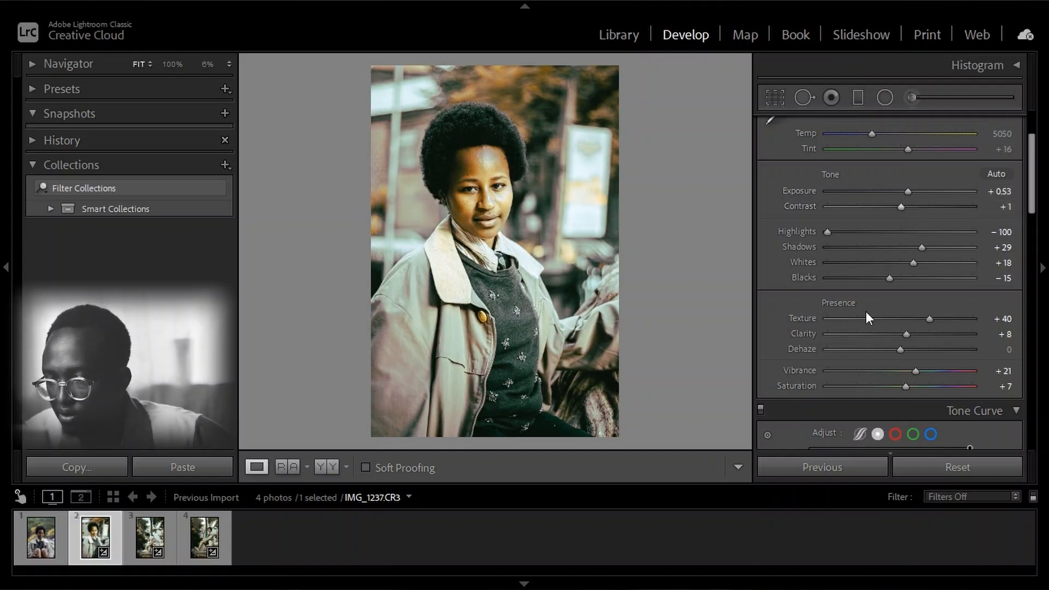
{"action": "left_click_drag", "start_coordinate": [897, 278], "coordinate": [920, 282]}
{"action": "left_click_drag", "start_coordinate": [910, 192], "coordinate": [904, 192]}
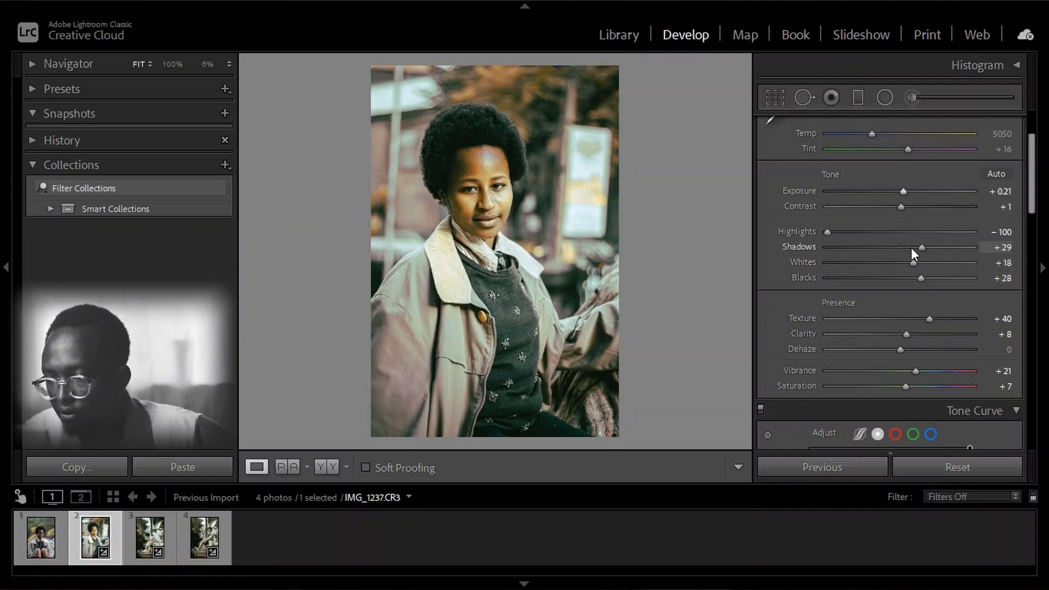
- Raise Shadows to +100, and lower Exposure to −0.26 and Clarity to +2
{"action": "left_click_drag", "start_coordinate": [911, 247], "coordinate": [988, 245]}
{"action": "left_click_drag", "start_coordinate": [885, 191], "coordinate": [894, 190]}
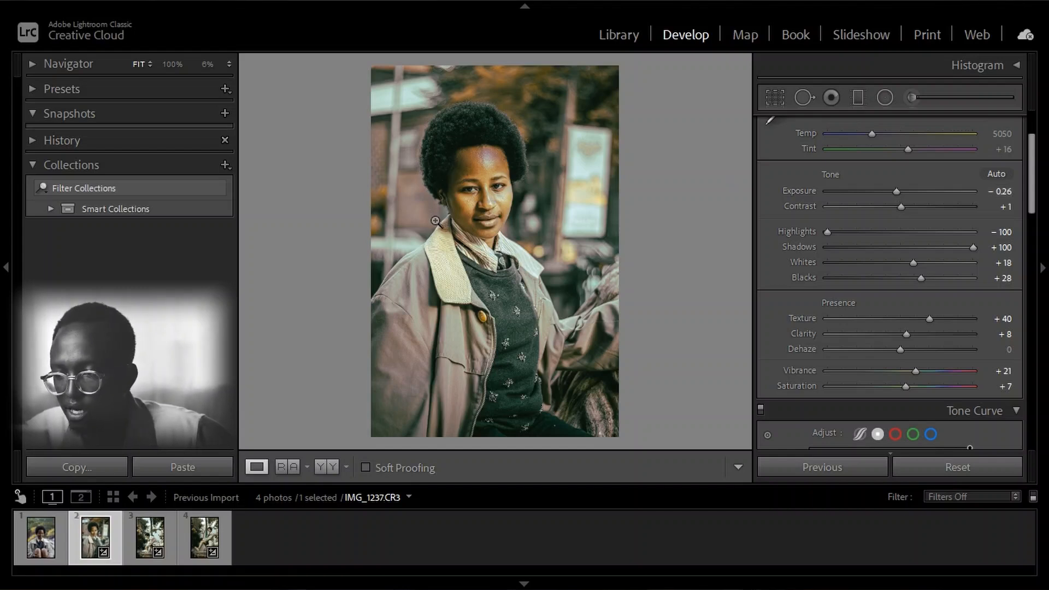
{"action": "left_click_drag", "start_coordinate": [904, 334], "coordinate": [897, 334]}
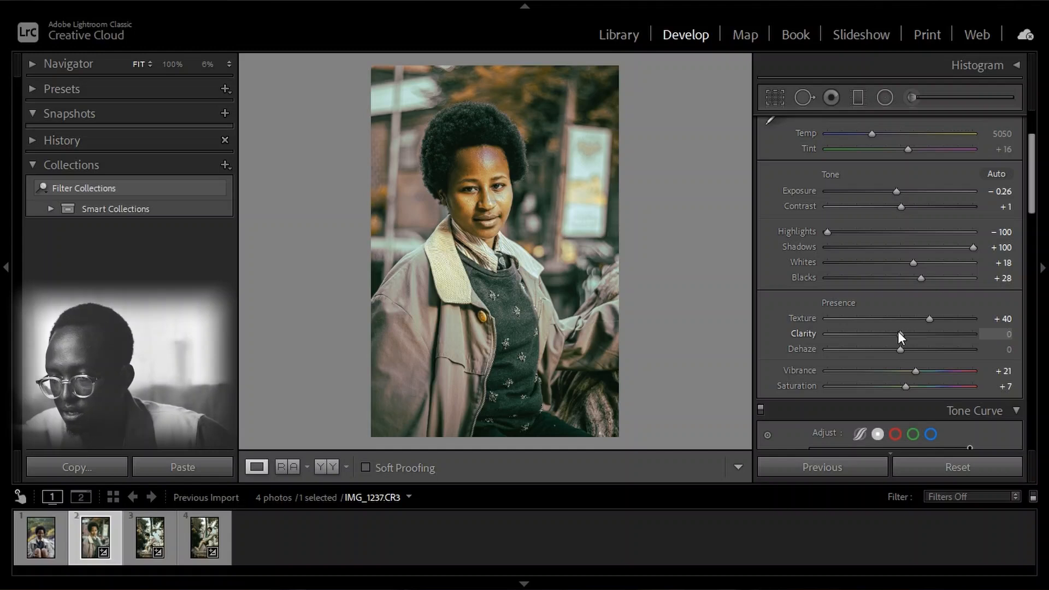
- Raise the two darkest inner points of the RGB point curve, the darker one to Input 35, Output 36, and fine-tune the basic Exposure
{"action": "scroll", "coordinate": [880, 312], "scroll_direction": "down", "scroll_amount": 5}
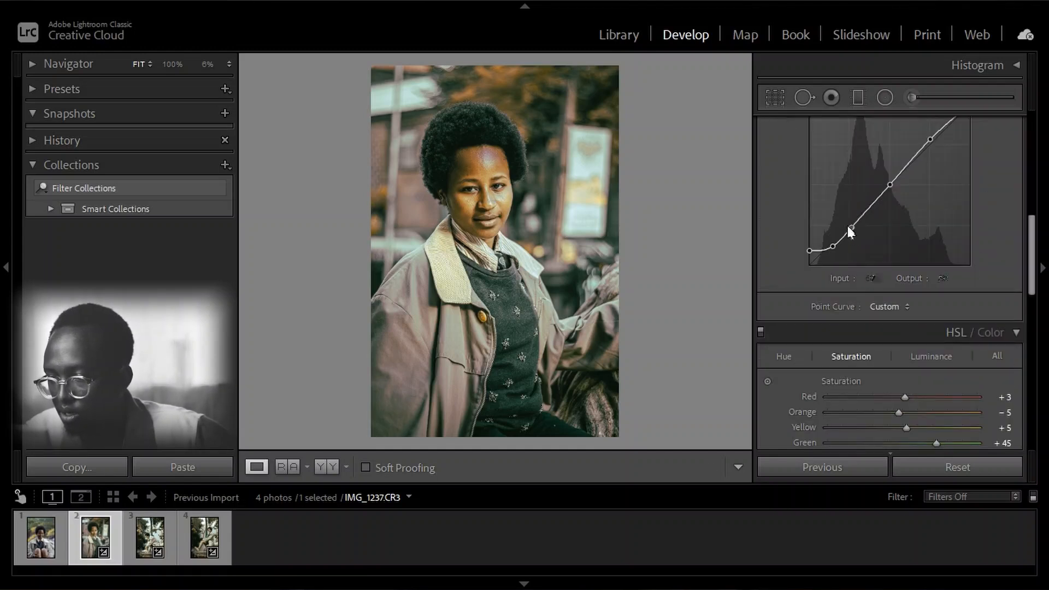
{"action": "left_click_drag", "start_coordinate": [848, 228], "coordinate": [845, 225]}
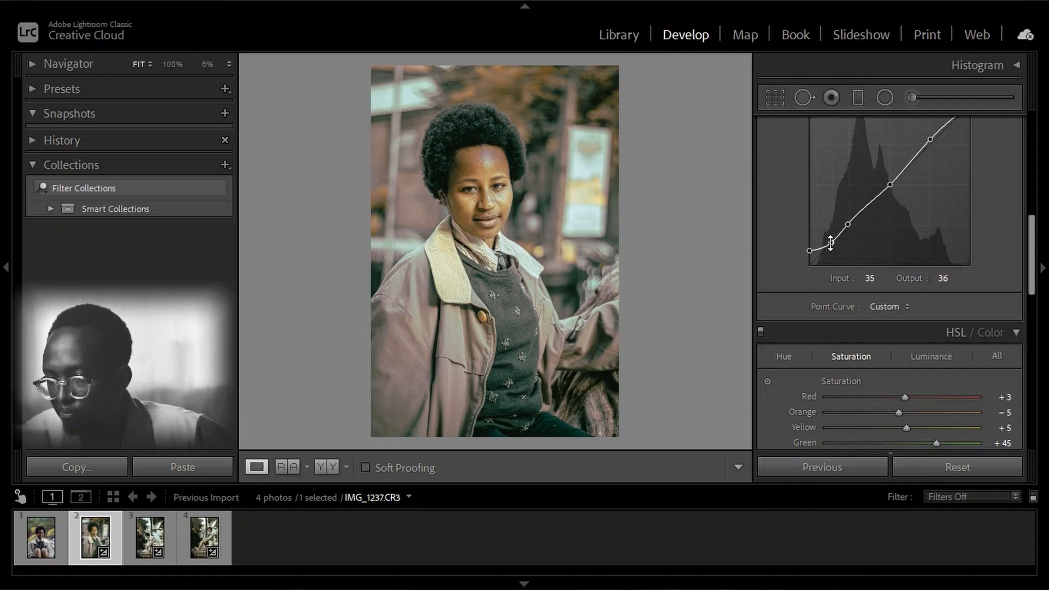
{"action": "scroll", "coordinate": [878, 211], "scroll_direction": "up", "scroll_amount": 5}
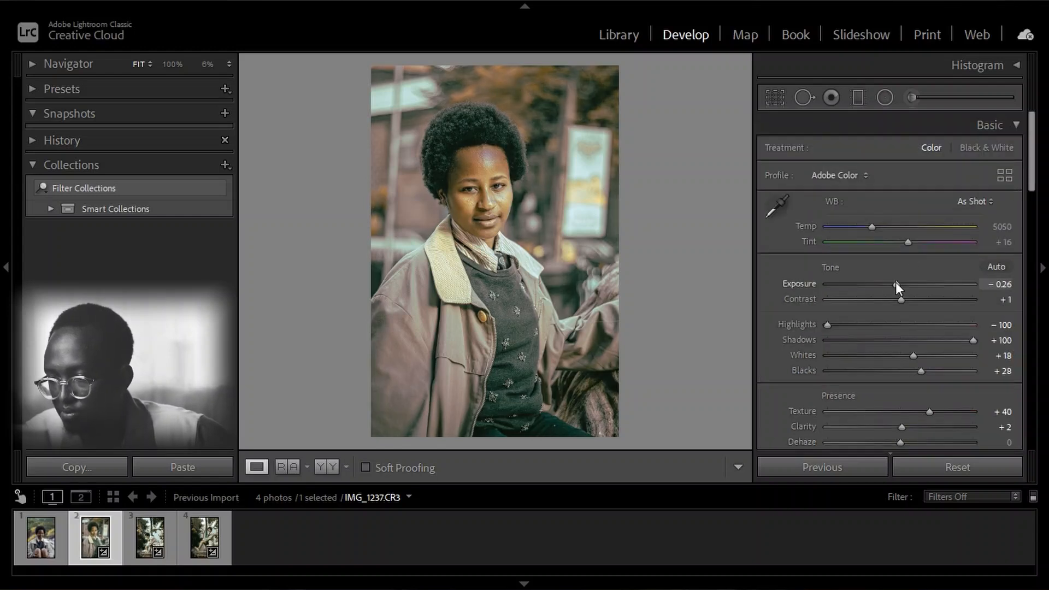
{"action": "left_click_drag", "start_coordinate": [896, 283], "coordinate": [907, 300]}
- Lower the point curve's black endpoint almost to the graph's lower corner and move the second inner point to Input 61, Output 55
{"action": "scroll", "coordinate": [901, 311], "scroll_direction": "down", "scroll_amount": 5}
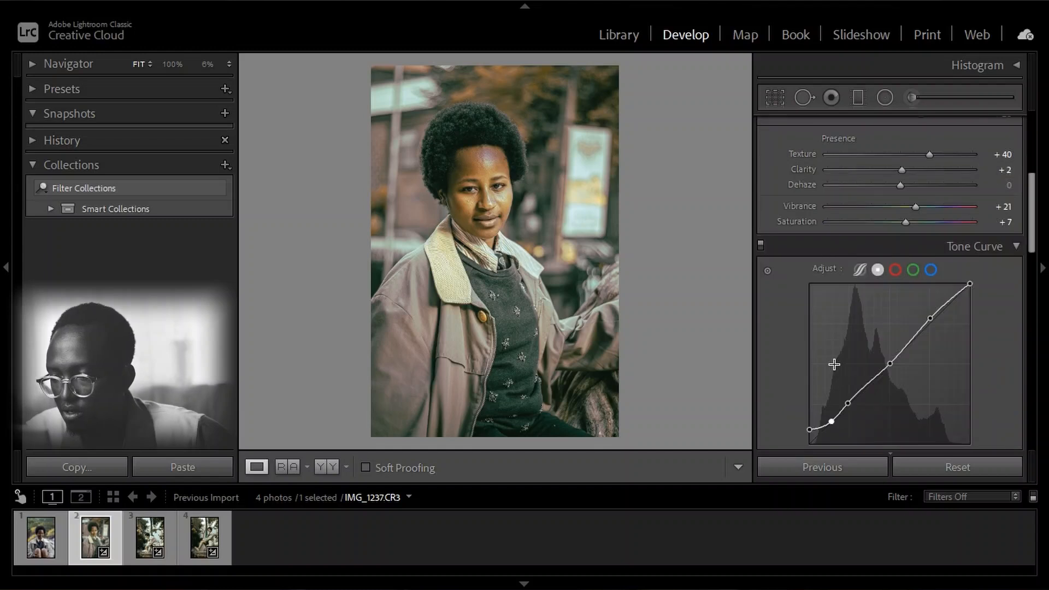
{"action": "left_click_drag", "start_coordinate": [811, 430], "coordinate": [808, 442]}
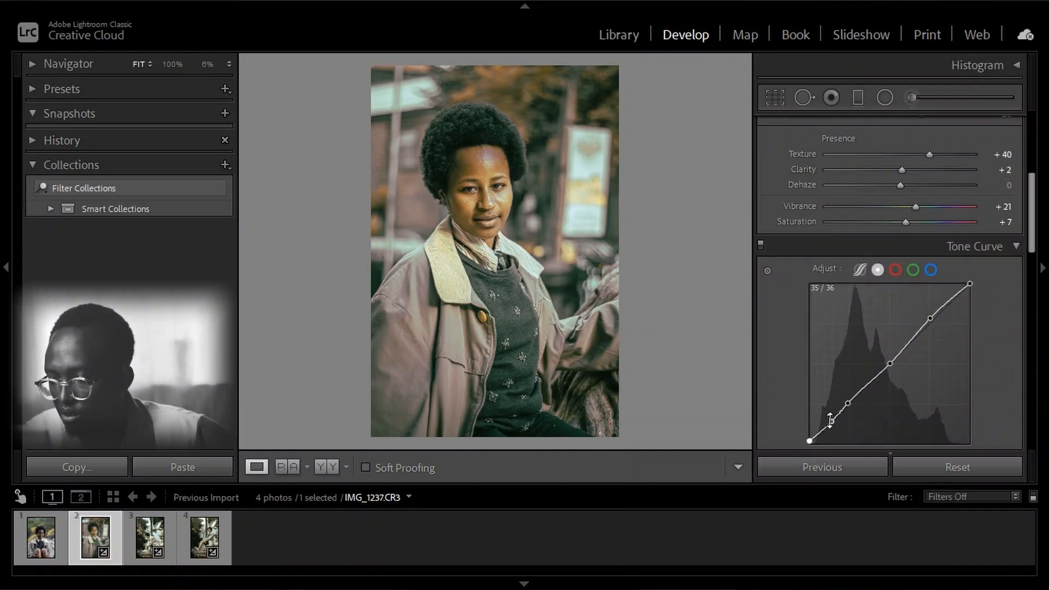
{"action": "left_click_drag", "start_coordinate": [847, 403], "coordinate": [845, 408]}
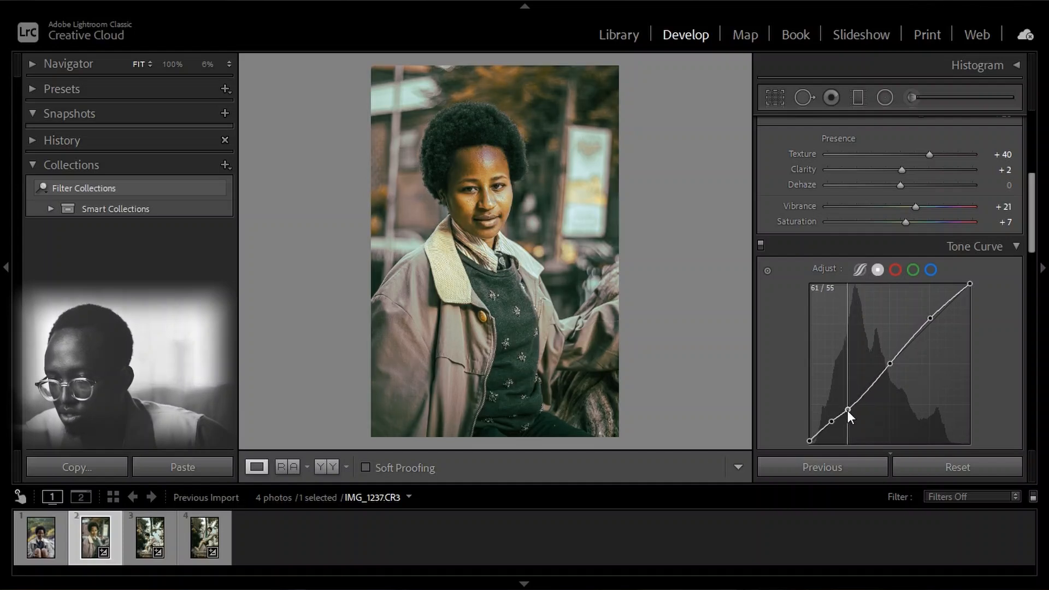
- Paste the copied Develop settings onto IMG_1234.CR3, and reset the photo to its unedited state
{"action": "scroll", "coordinate": [874, 304], "scroll_direction": "down", "scroll_amount": 15}
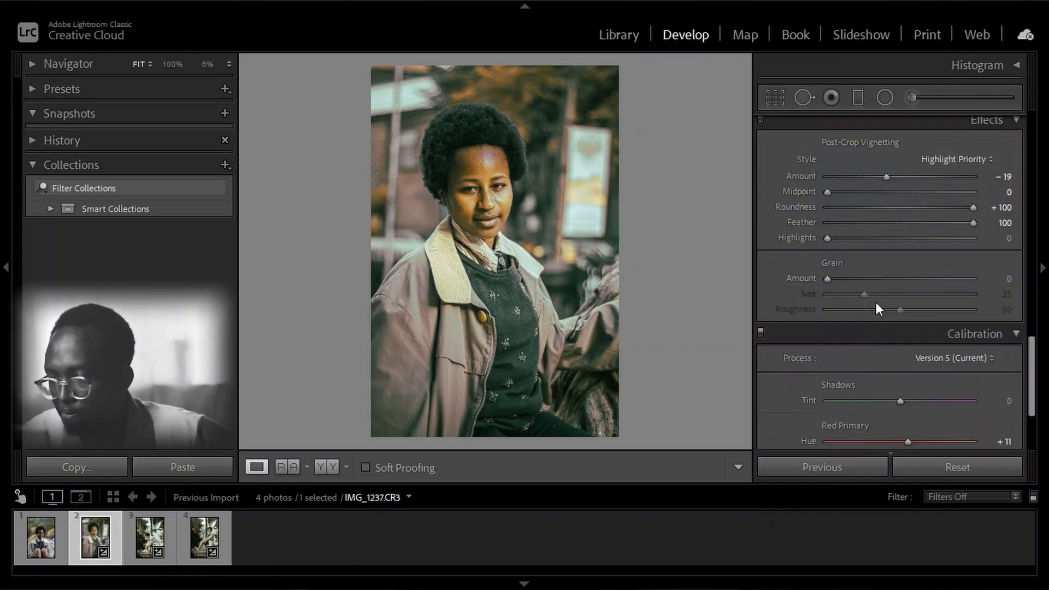
{"action": "left_click", "coordinate": [24, 547]}
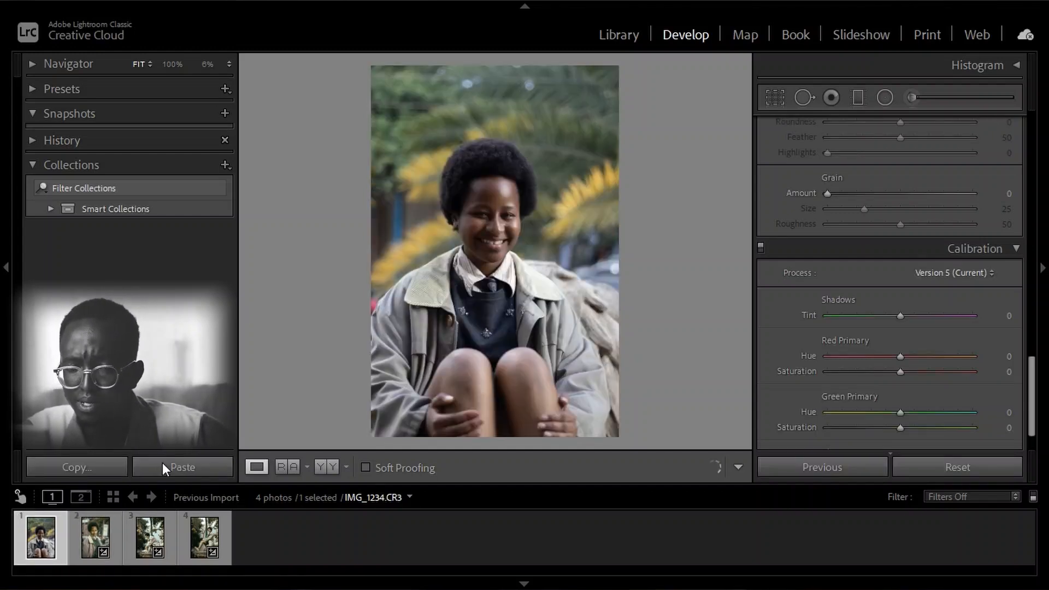
{"action": "left_click", "coordinate": [162, 471]}
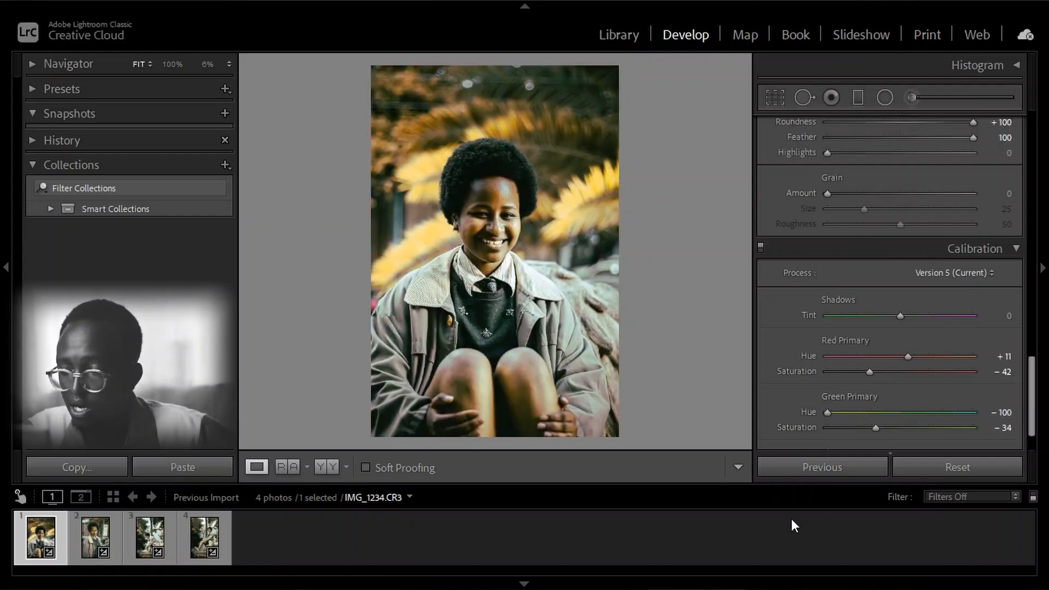
{"action": "left_click", "coordinate": [995, 479]}
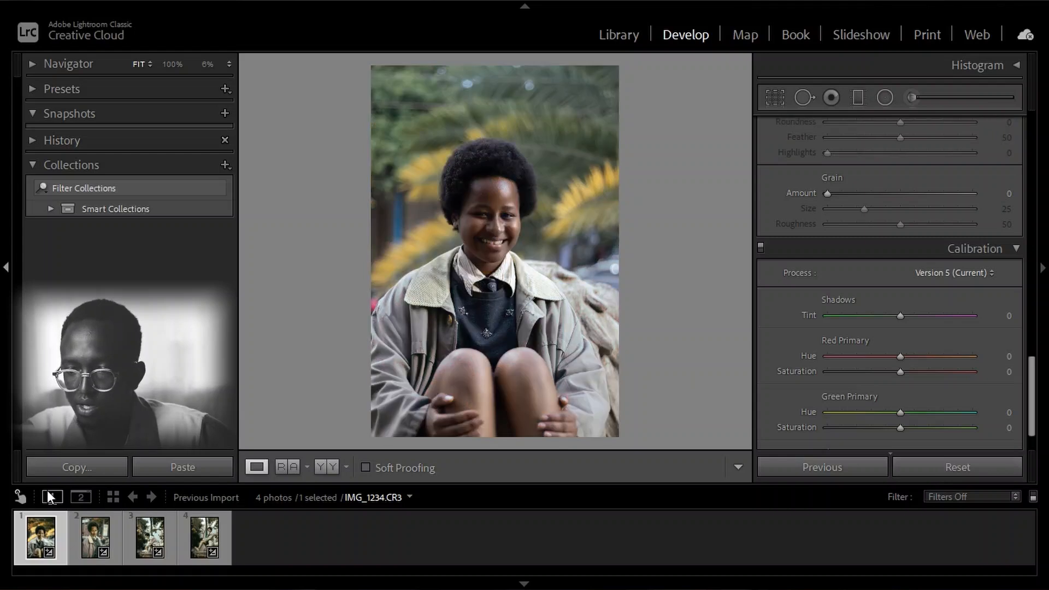
- Switch to the edited photo IMG_1267.CR3
{"action": "left_click", "coordinate": [201, 554]}
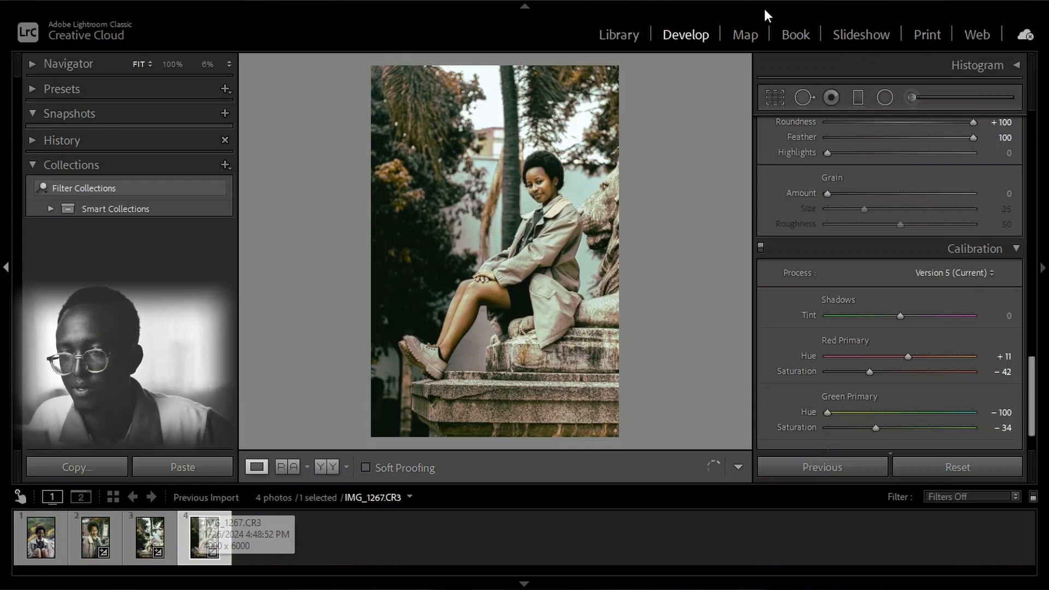
{"action": "left_click", "coordinate": [624, 37]}
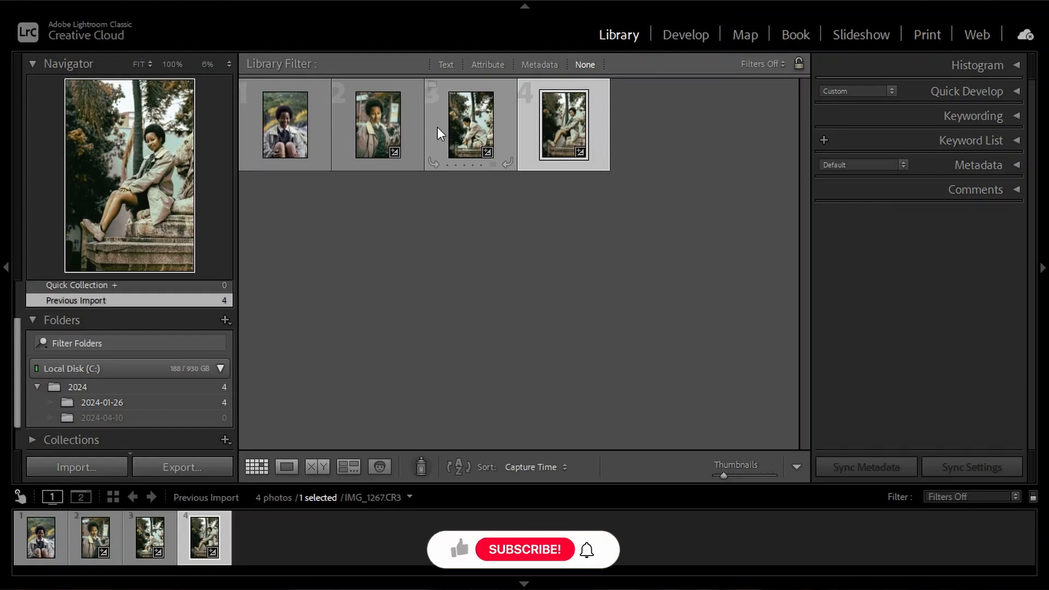
{"action": "left_click", "coordinate": [234, 7]}
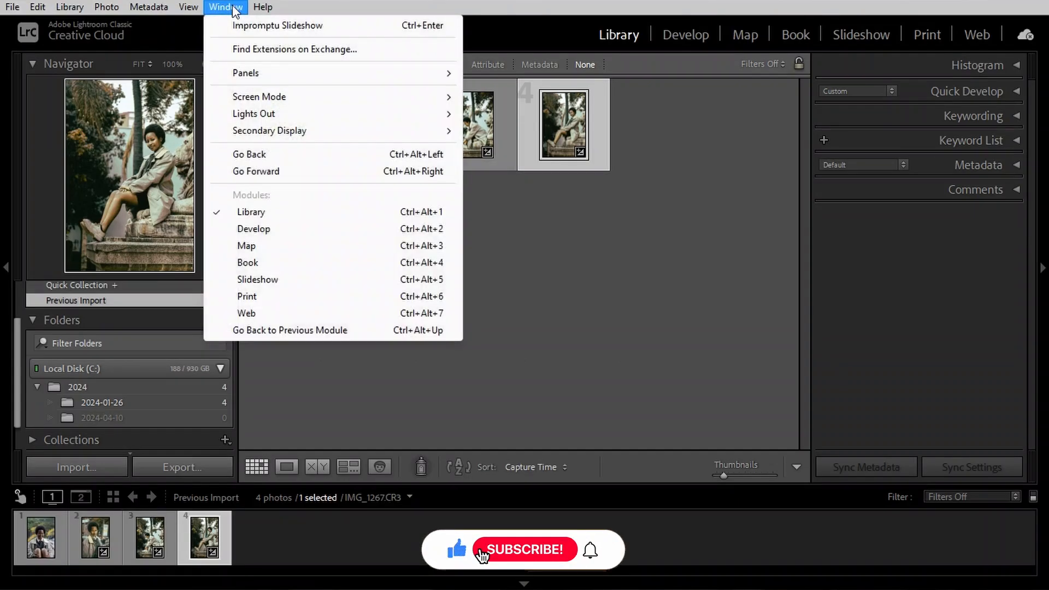
{"action": "left_click", "coordinate": [41, 6]}
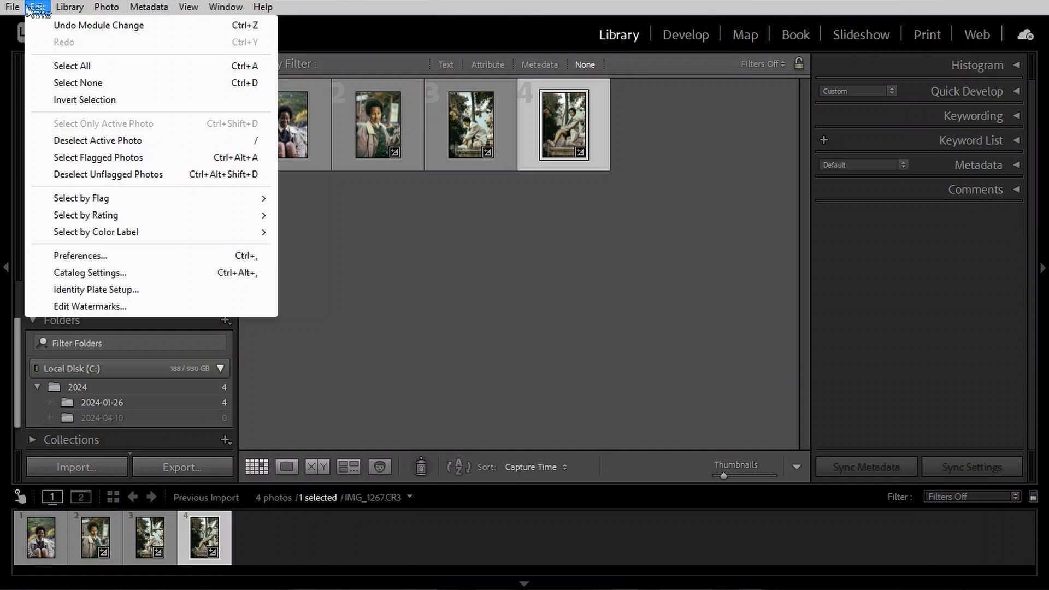
{"action": "mouse_move", "coordinate": [19, 8]}
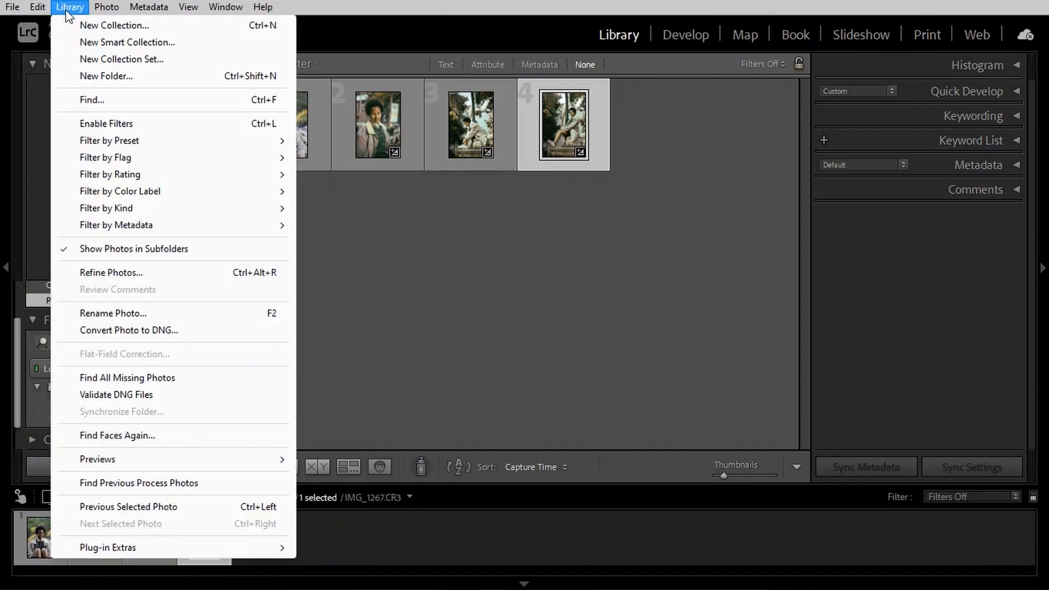
{"action": "left_click", "coordinate": [674, 34]}
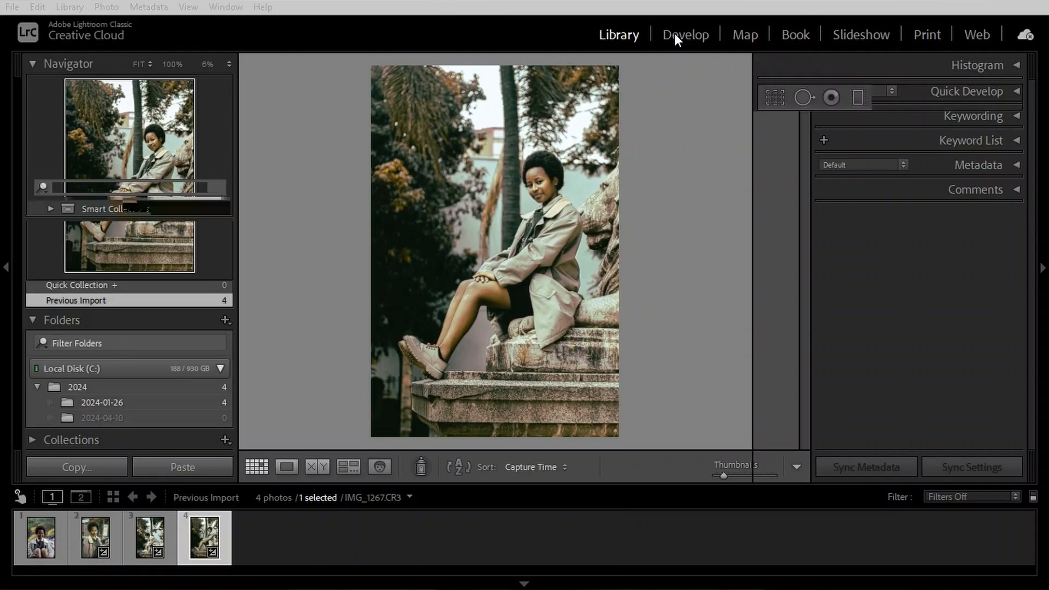
- Save the settings of IMG_1267.CR3 as a new Develop preset named TSOH TUTORIALS EDIT in the TISOH CAPTURES PRESETS PACK group
{"action": "left_click", "coordinate": [72, 7]}
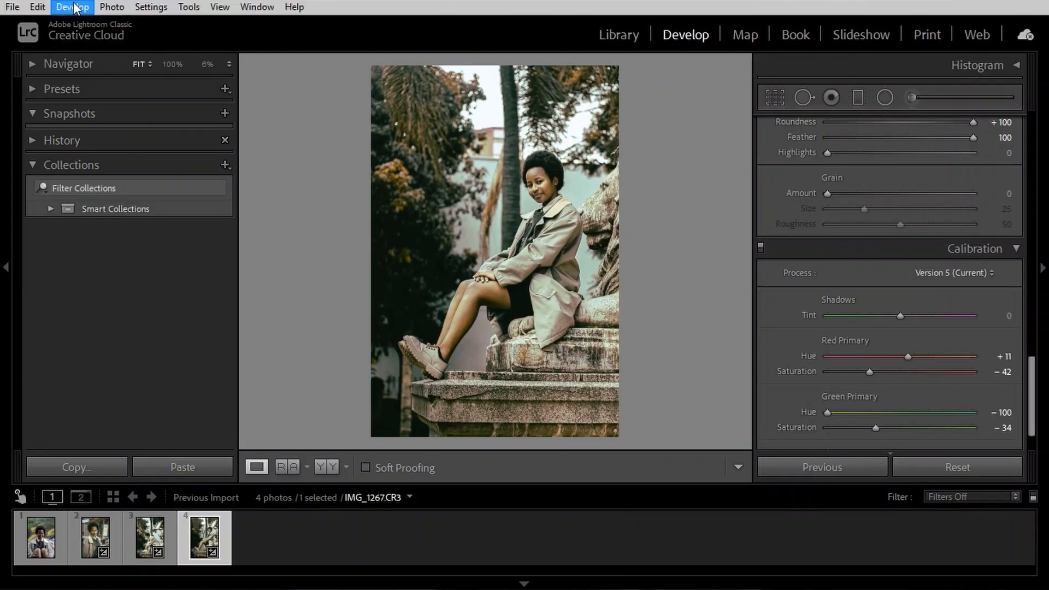
{"action": "left_click", "coordinate": [108, 41]}
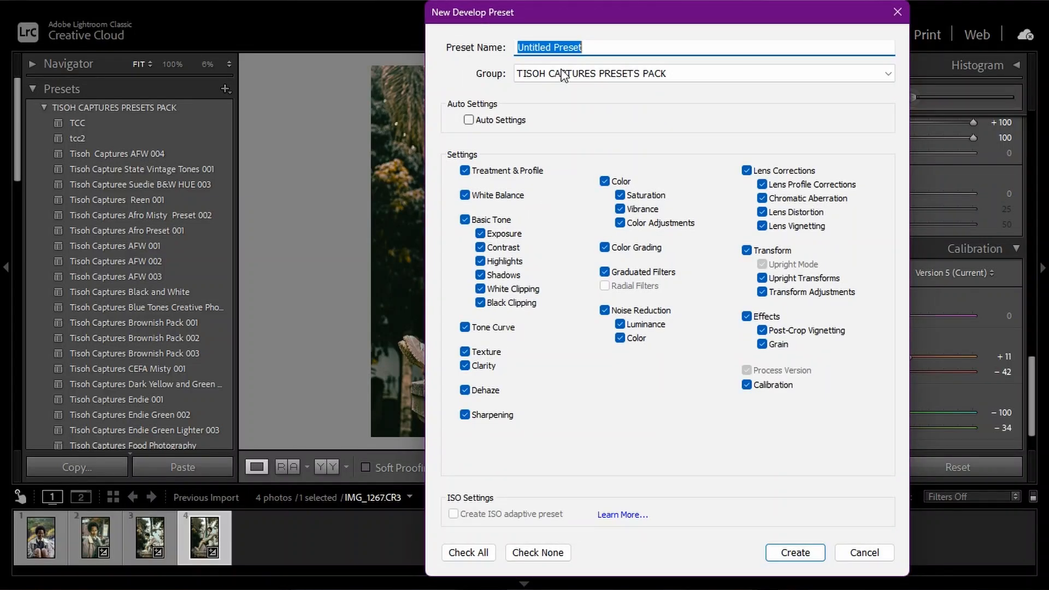
{"action": "type", "text": "TSOH T"}
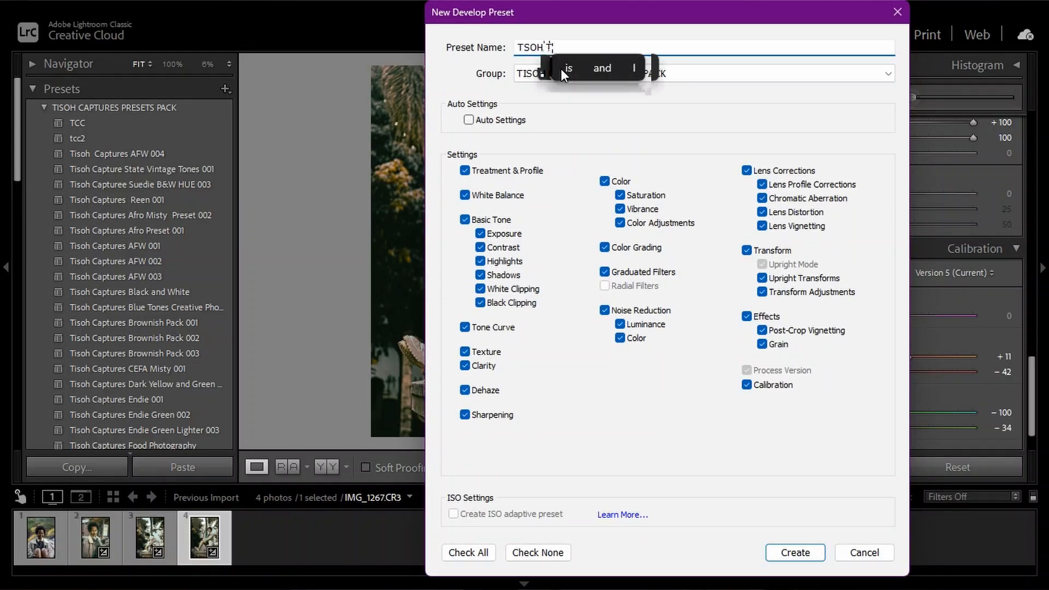
{"action": "type", "text": "UTO"}
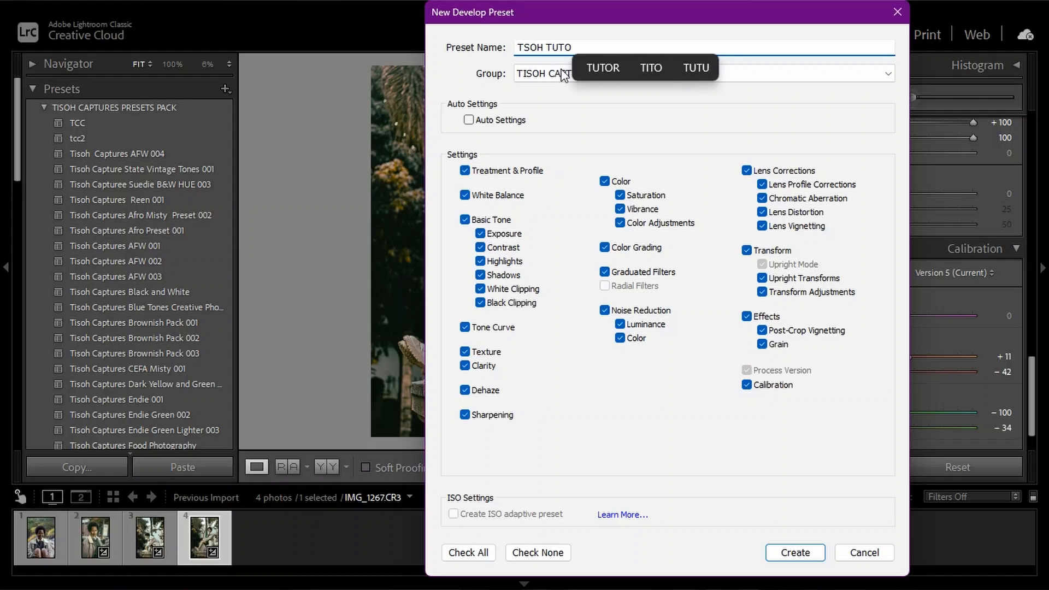
{"action": "type", "text": "RIAL"}
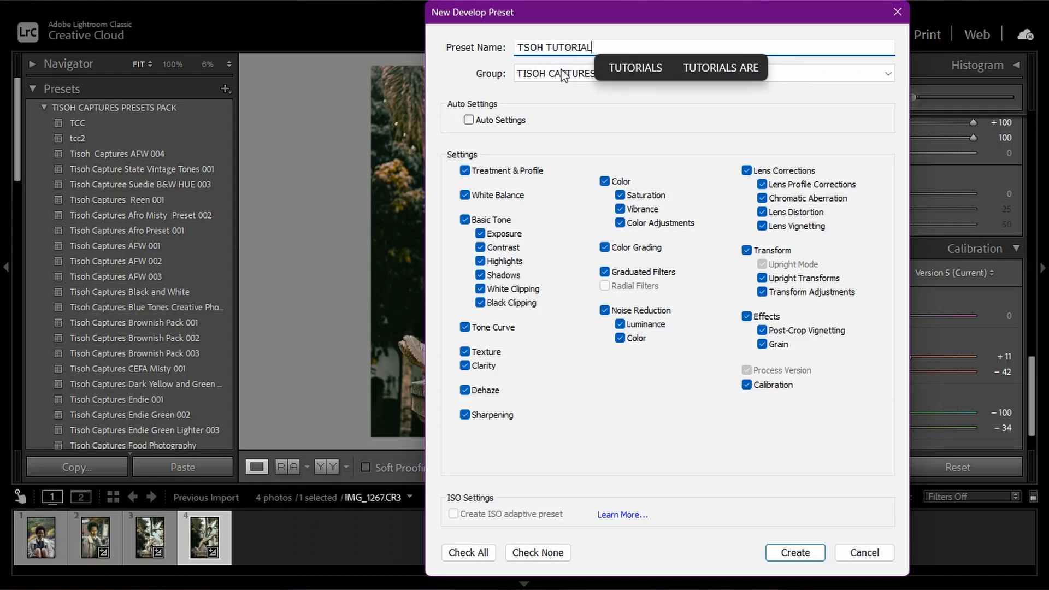
{"action": "left_click", "coordinate": [635, 65]}
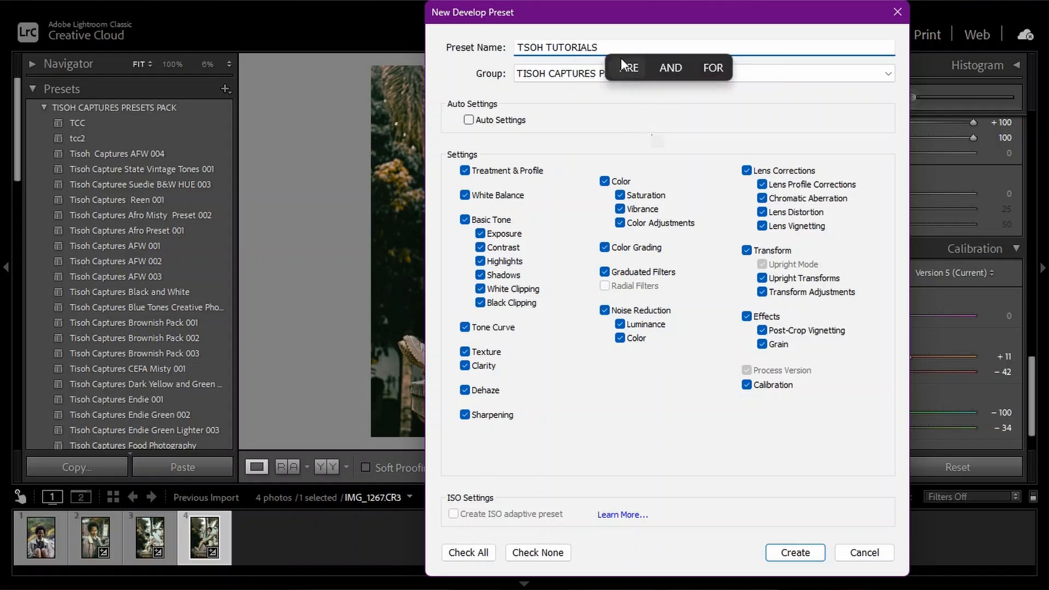
{"action": "type", "text": "EDIT"}
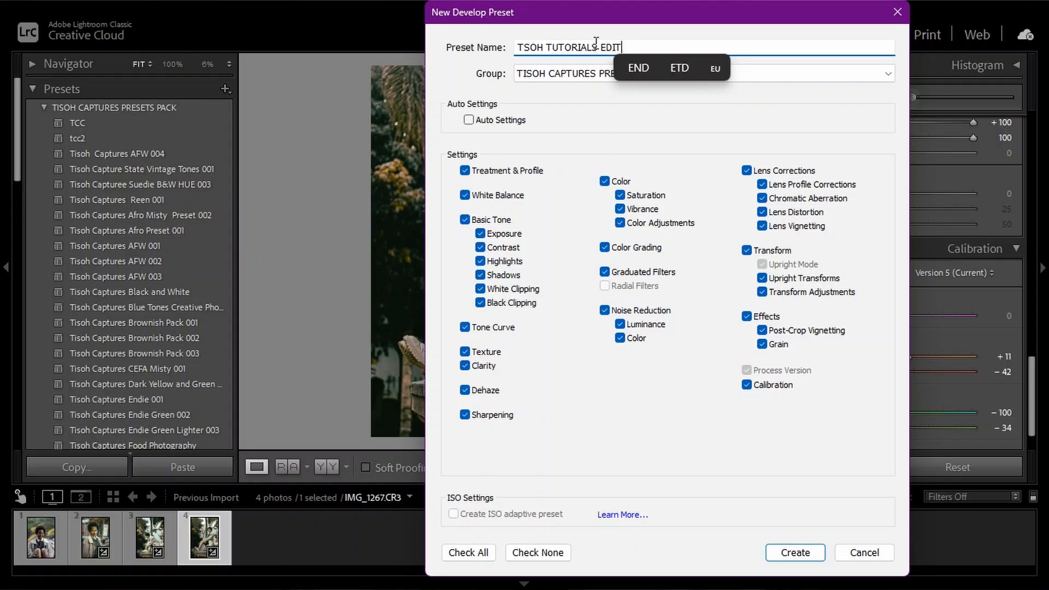
{"action": "left_click", "coordinate": [788, 550]}
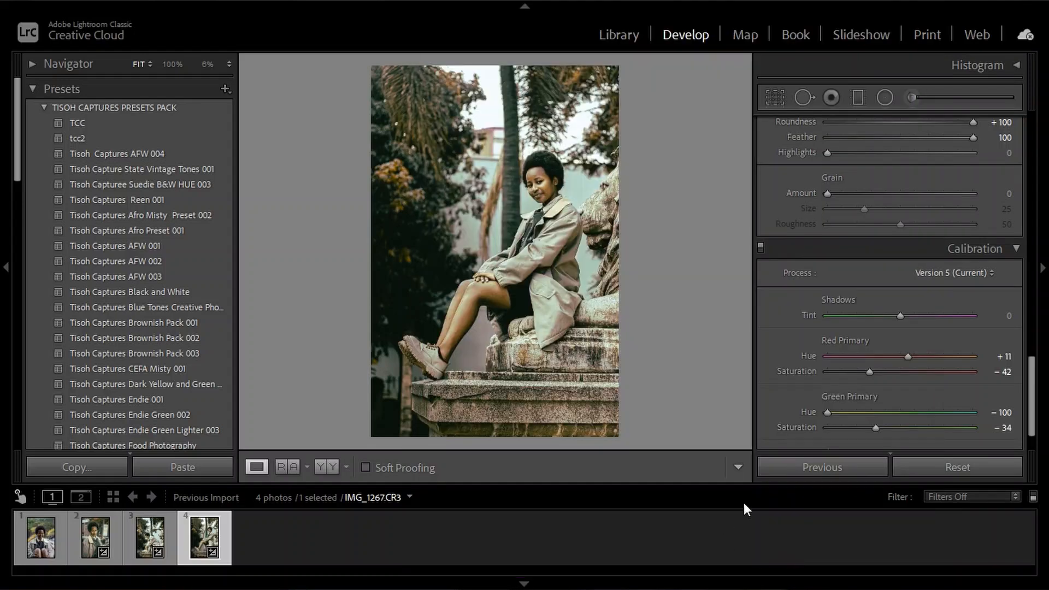
- Reset IMG_1263.CR3 to its unedited state, trying the copied settings on it in between
{"action": "left_click", "coordinate": [962, 467]}
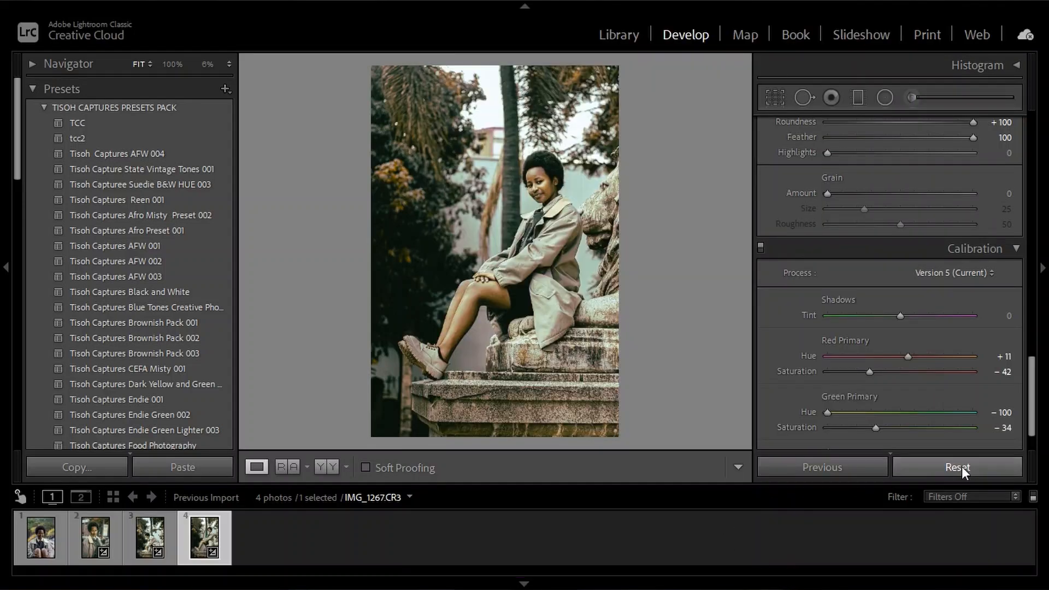
{"action": "left_click", "coordinate": [150, 534]}
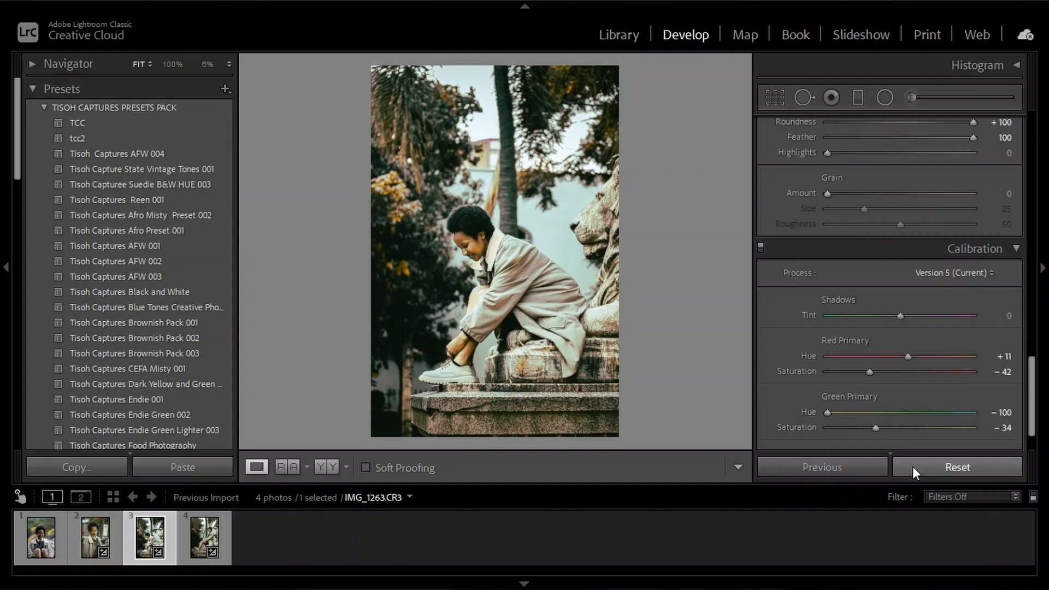
{"action": "left_click", "coordinate": [912, 467]}
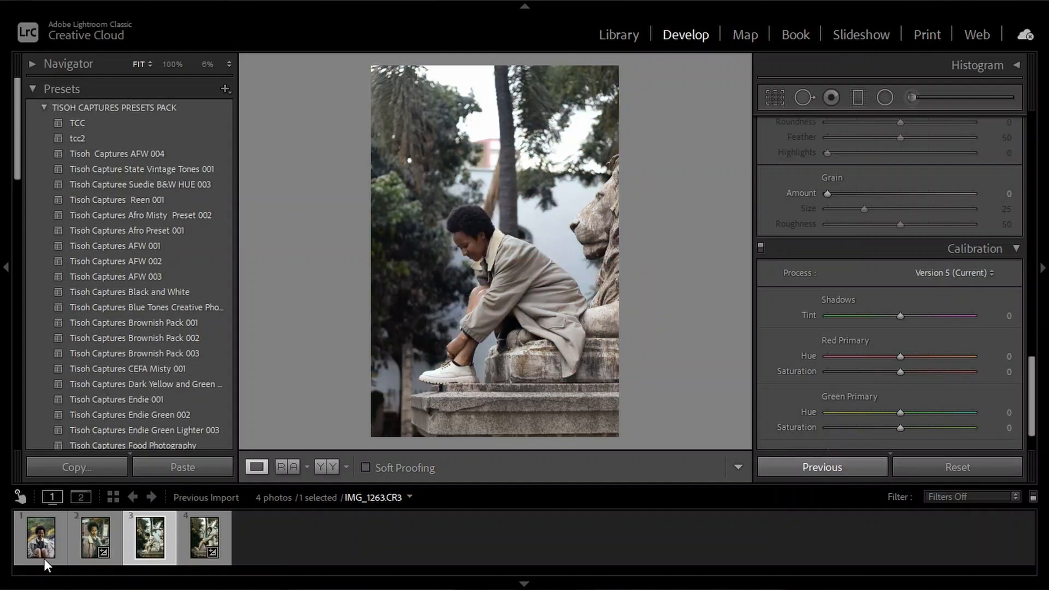
{"action": "left_click", "coordinate": [165, 470]}
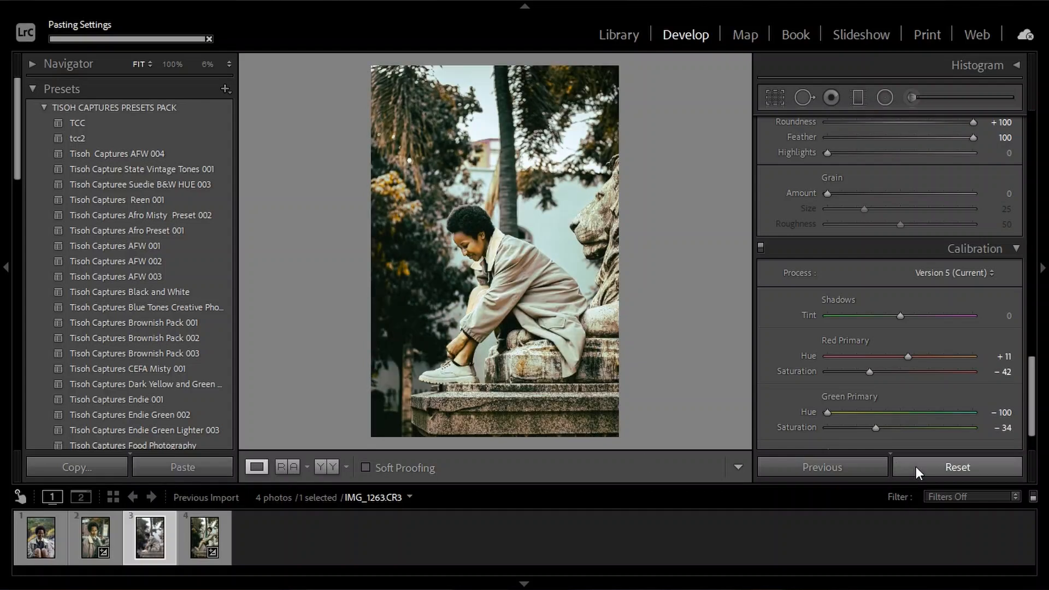
{"action": "left_click", "coordinate": [915, 467]}
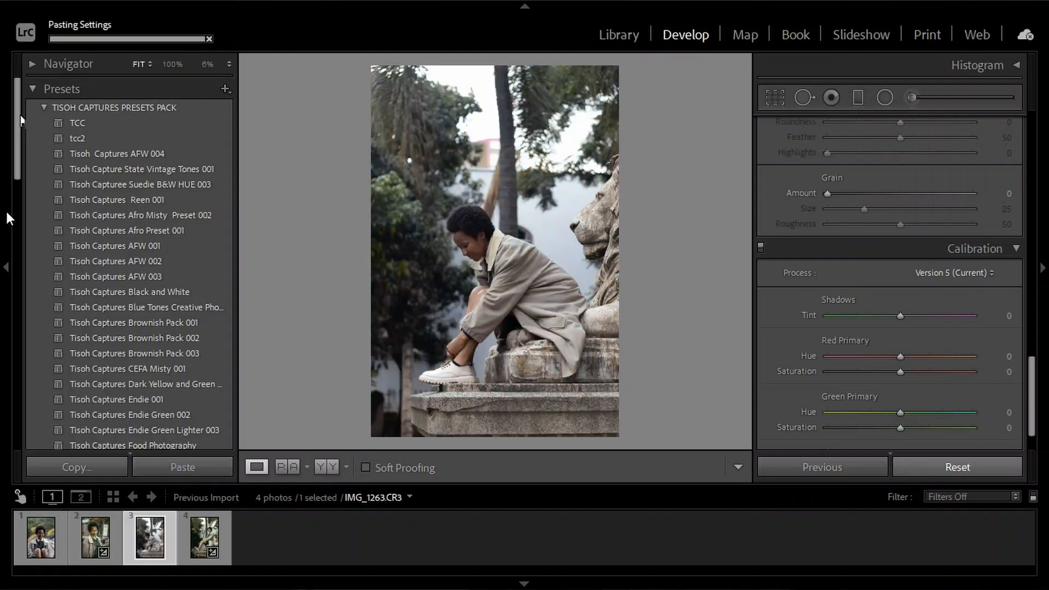
- Apply the TSOH TUTORIALS EDIT preset to IMG_1263.CR3 and raise the basic Exposure to +0.74
{"action": "left_click_drag", "start_coordinate": [17, 124], "coordinate": [29, 371]}
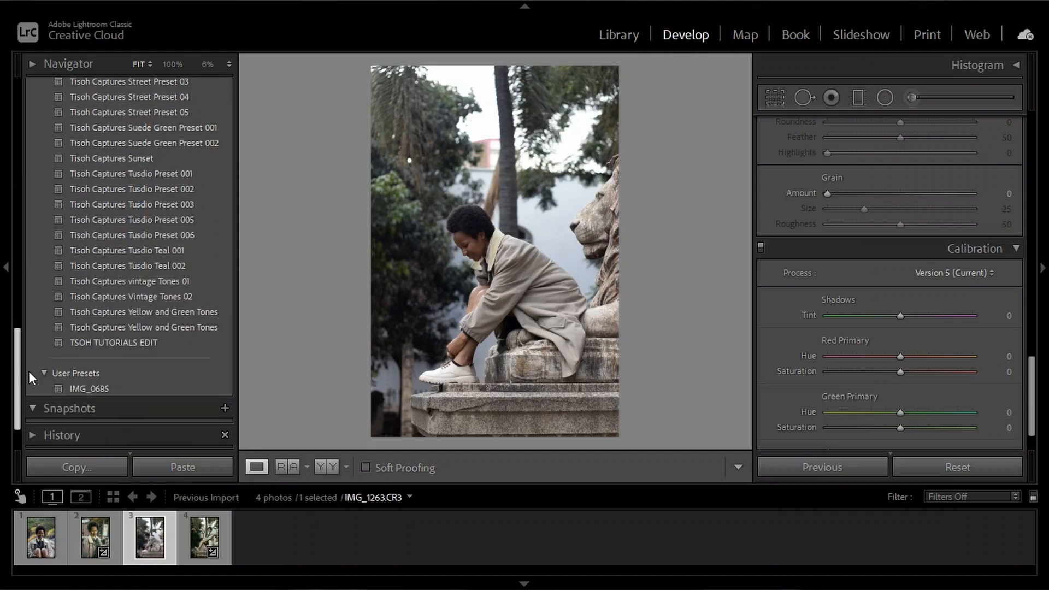
{"action": "left_click", "coordinate": [89, 347]}
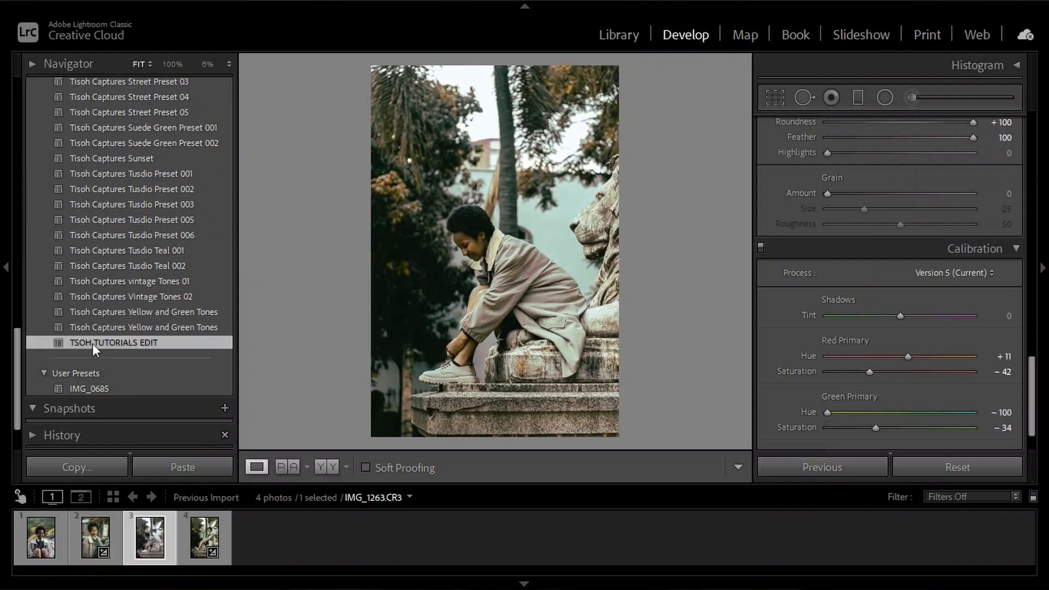
{"action": "left_click_drag", "start_coordinate": [1035, 362], "coordinate": [1032, 159]}
{"action": "left_click_drag", "start_coordinate": [905, 184], "coordinate": [912, 200]}
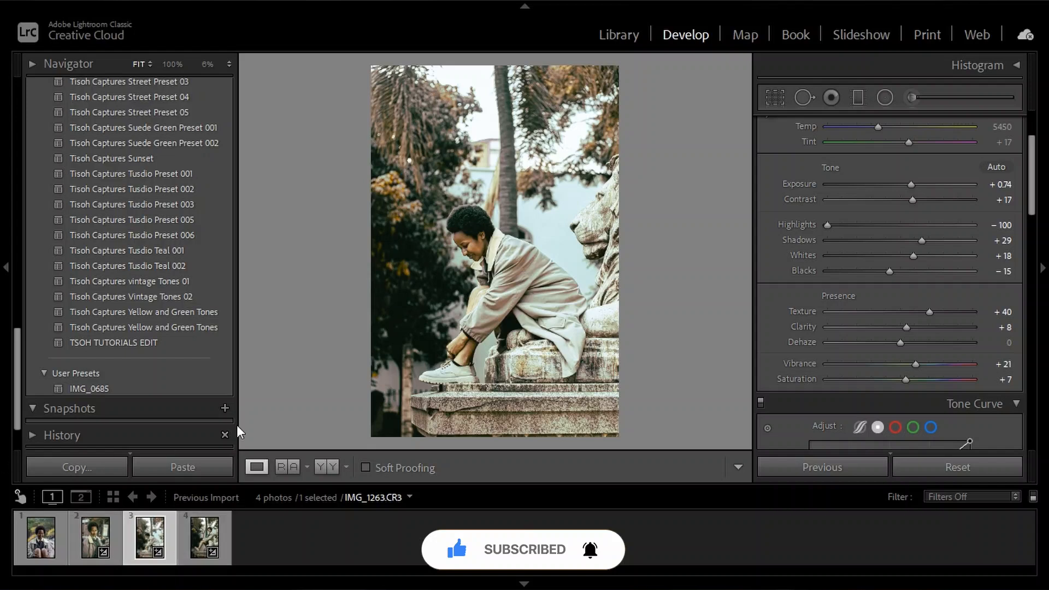